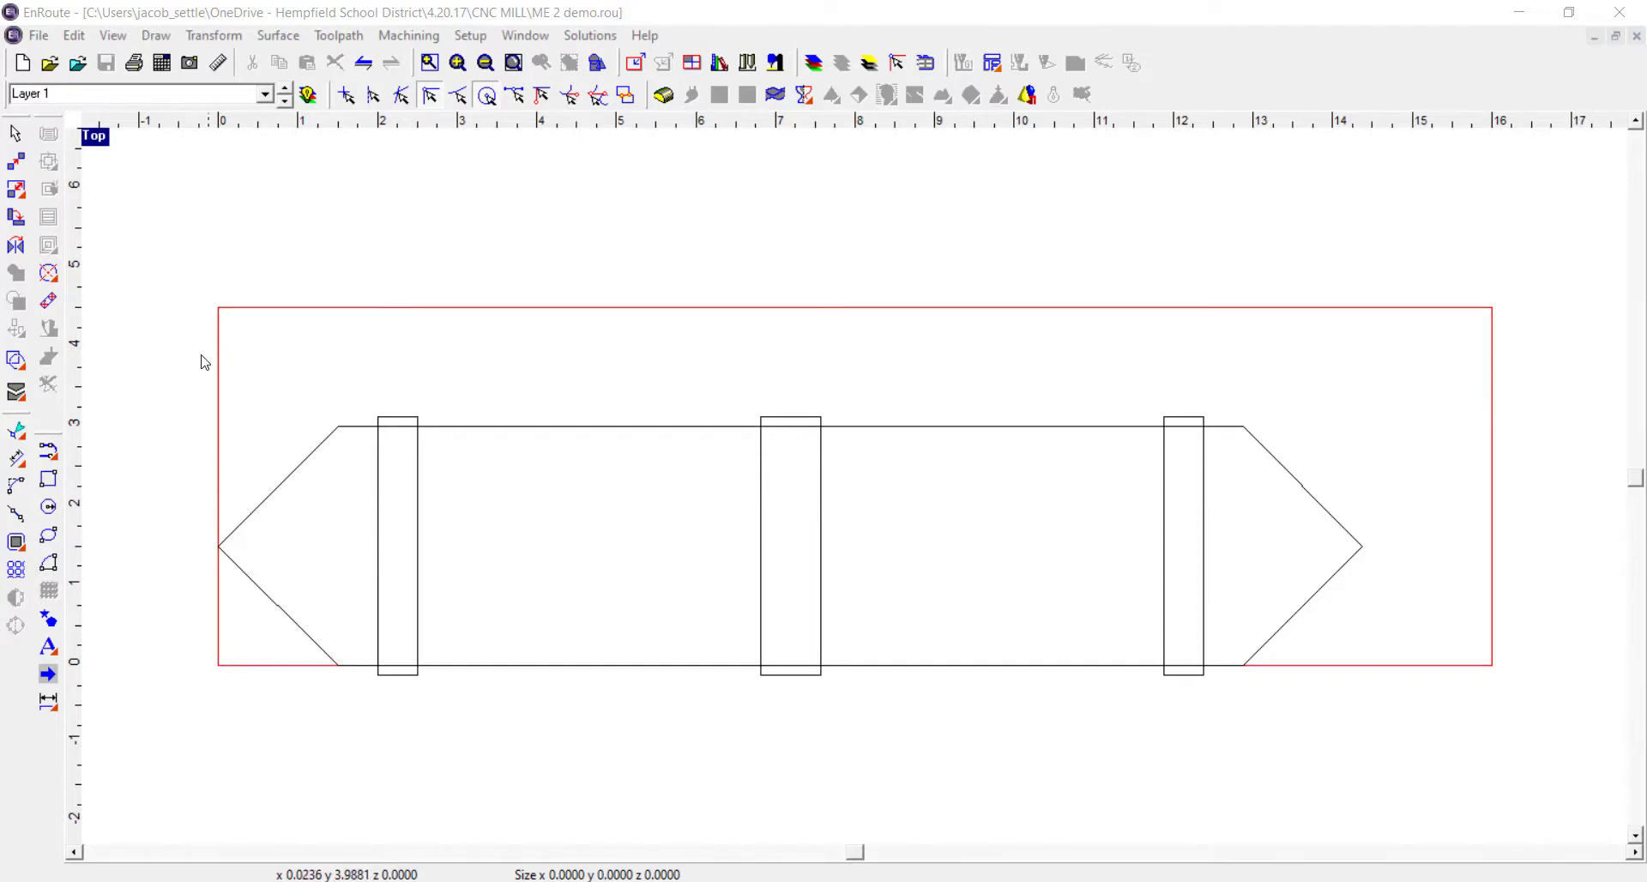
Reposition the pointed outline and its three rectangles together so their common center is at X 8, Y 2.25
mouse_move(155, 341)
left_mouse_down()
mouse_move(312, 445)
mouse_move(1151, 699)
mouse_move(1472, 774)
left_mouse_up()
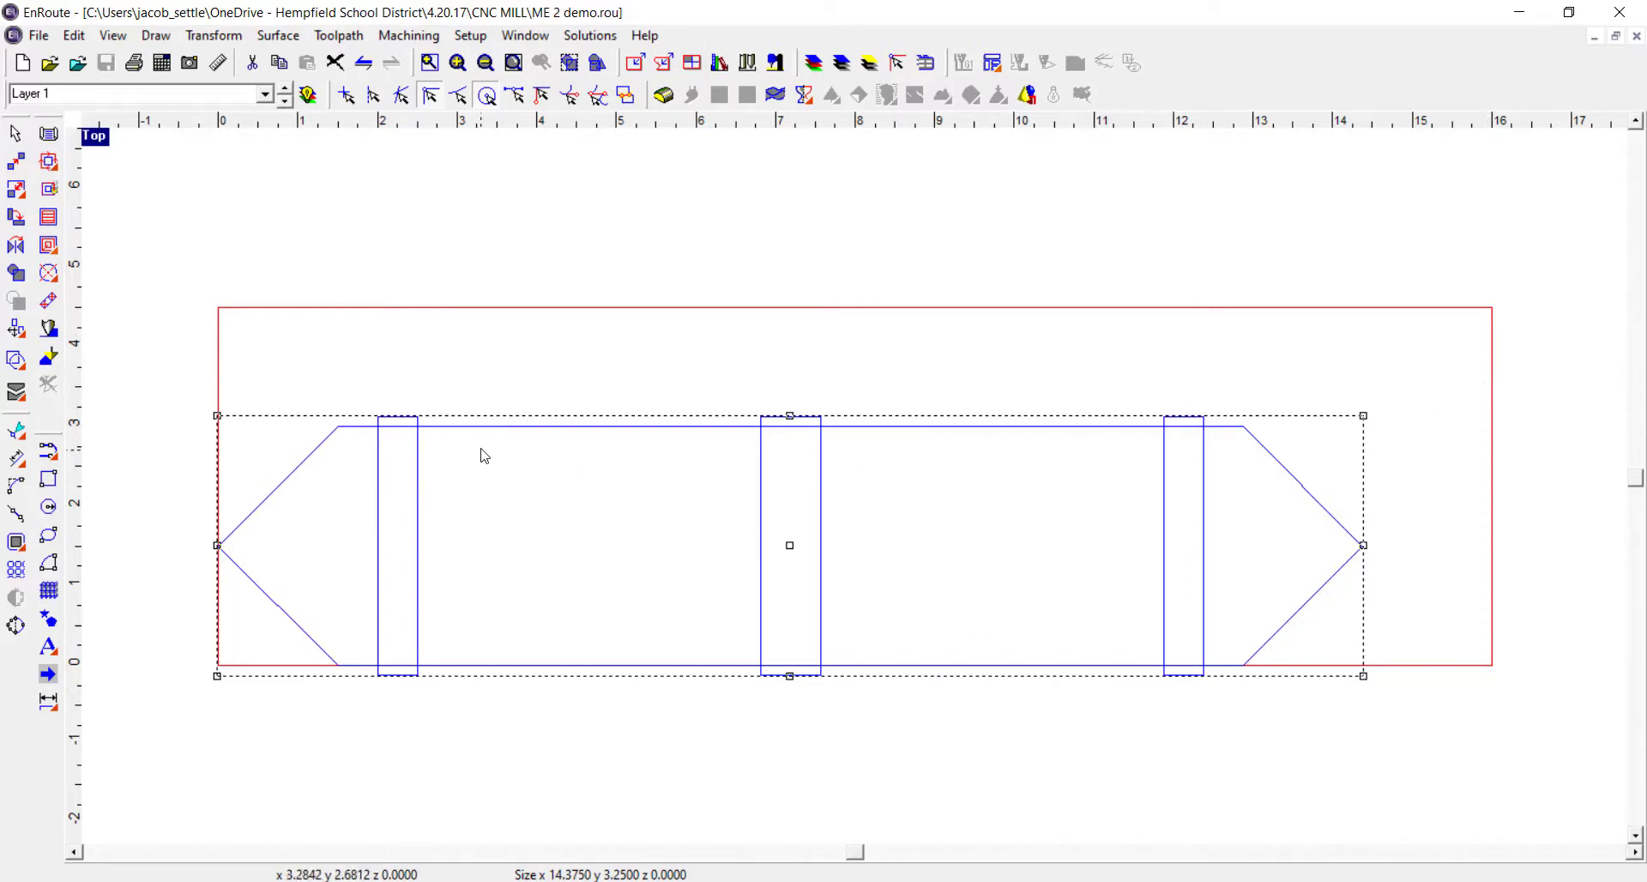
key("space")
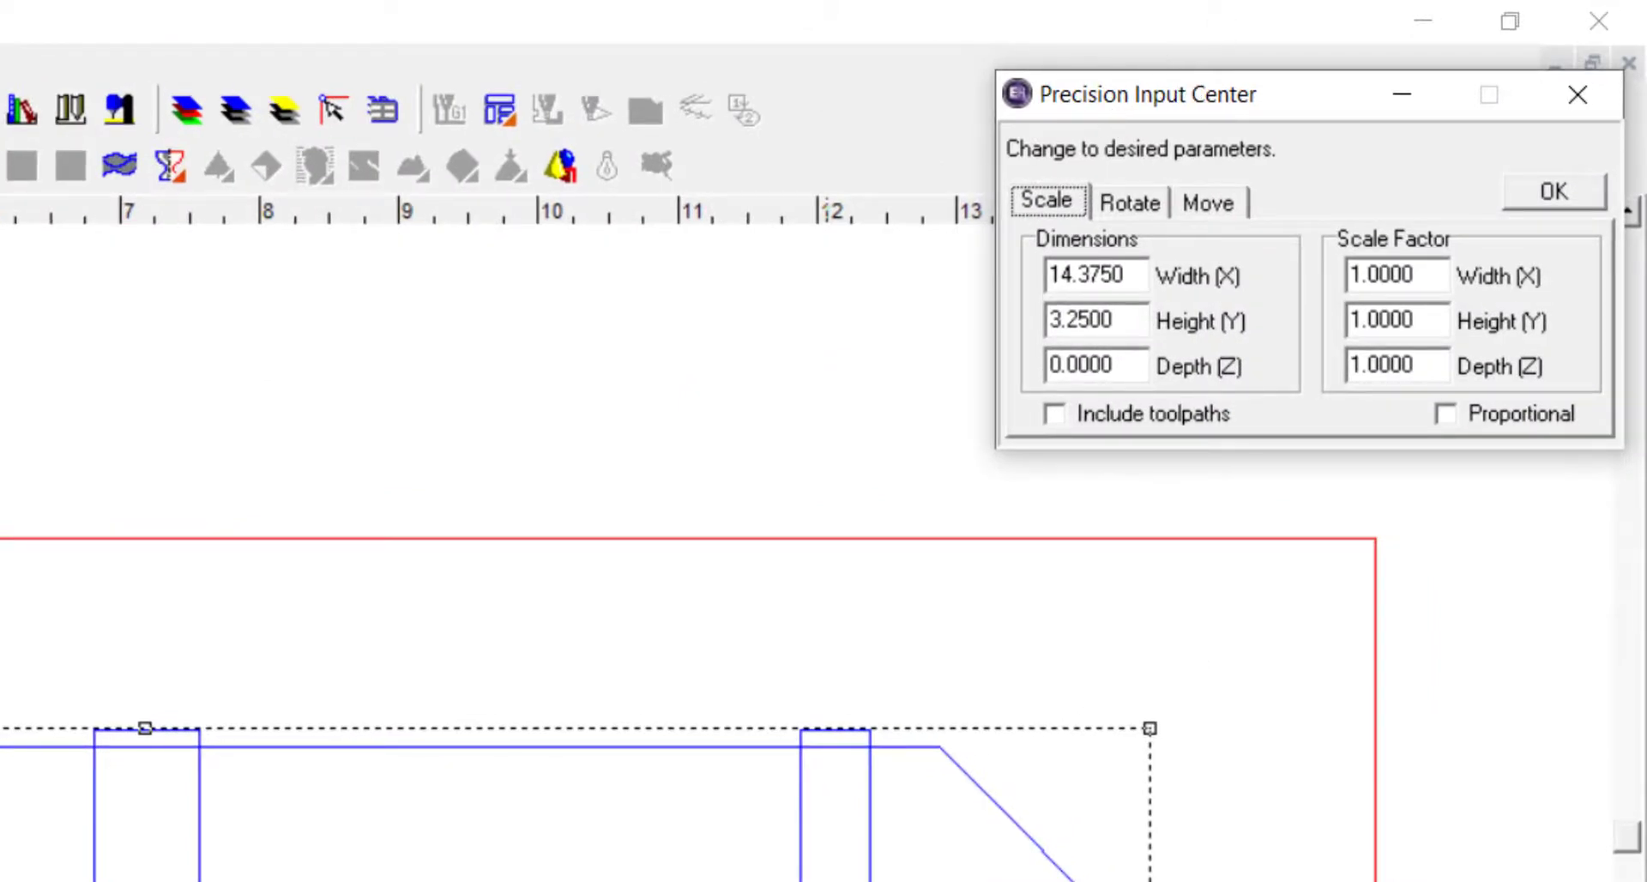
left_click(1211, 204)
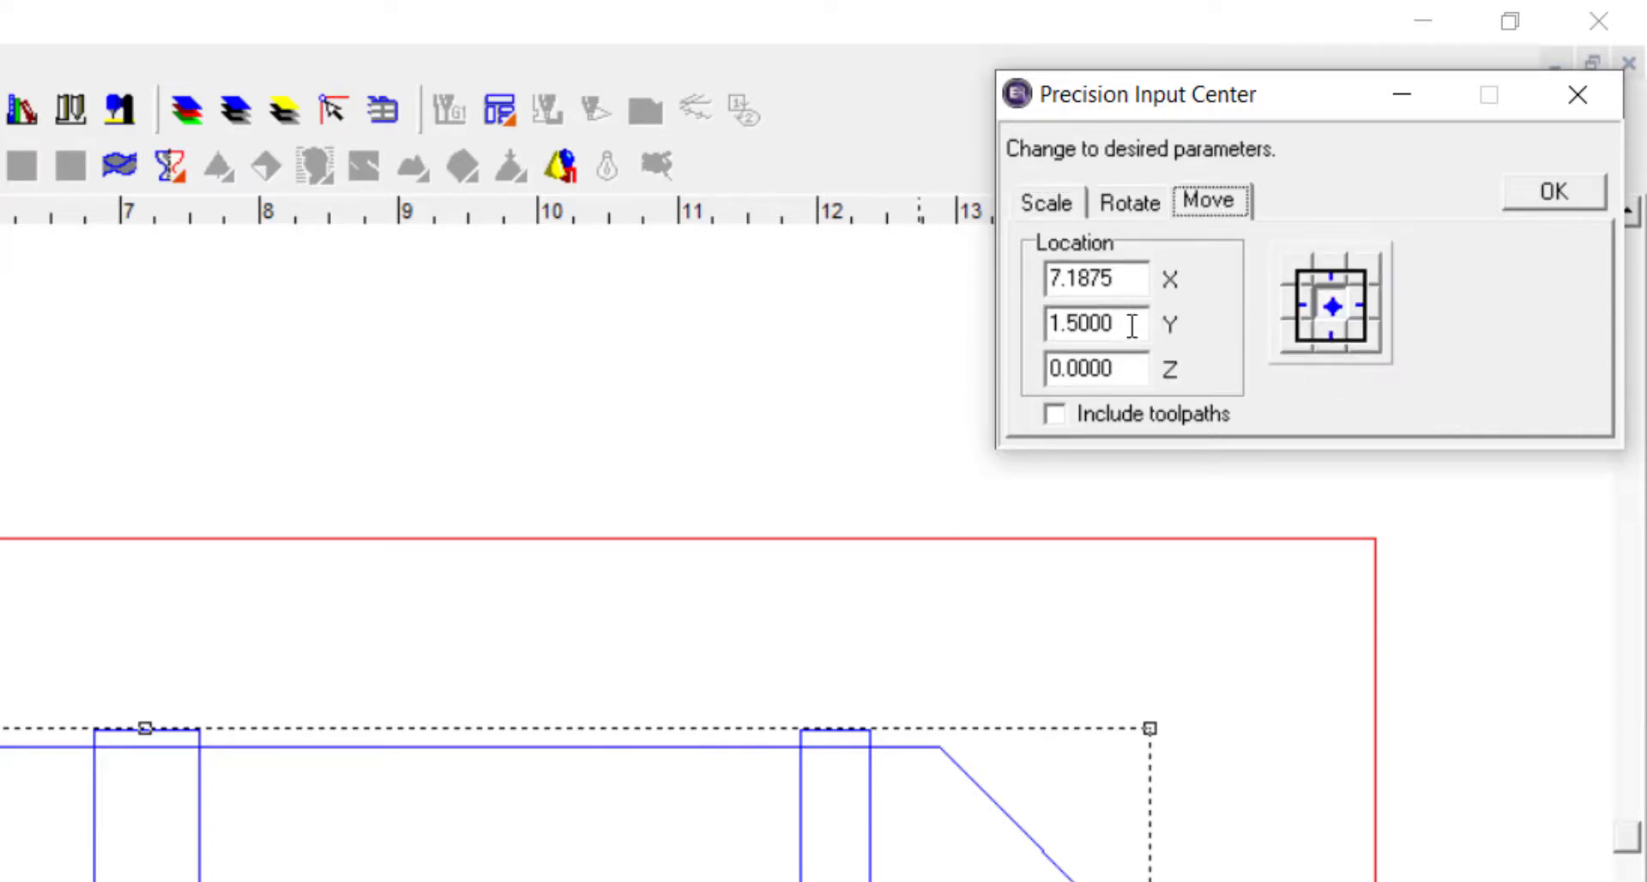
left_click_drag(1133, 326, 999, 403)
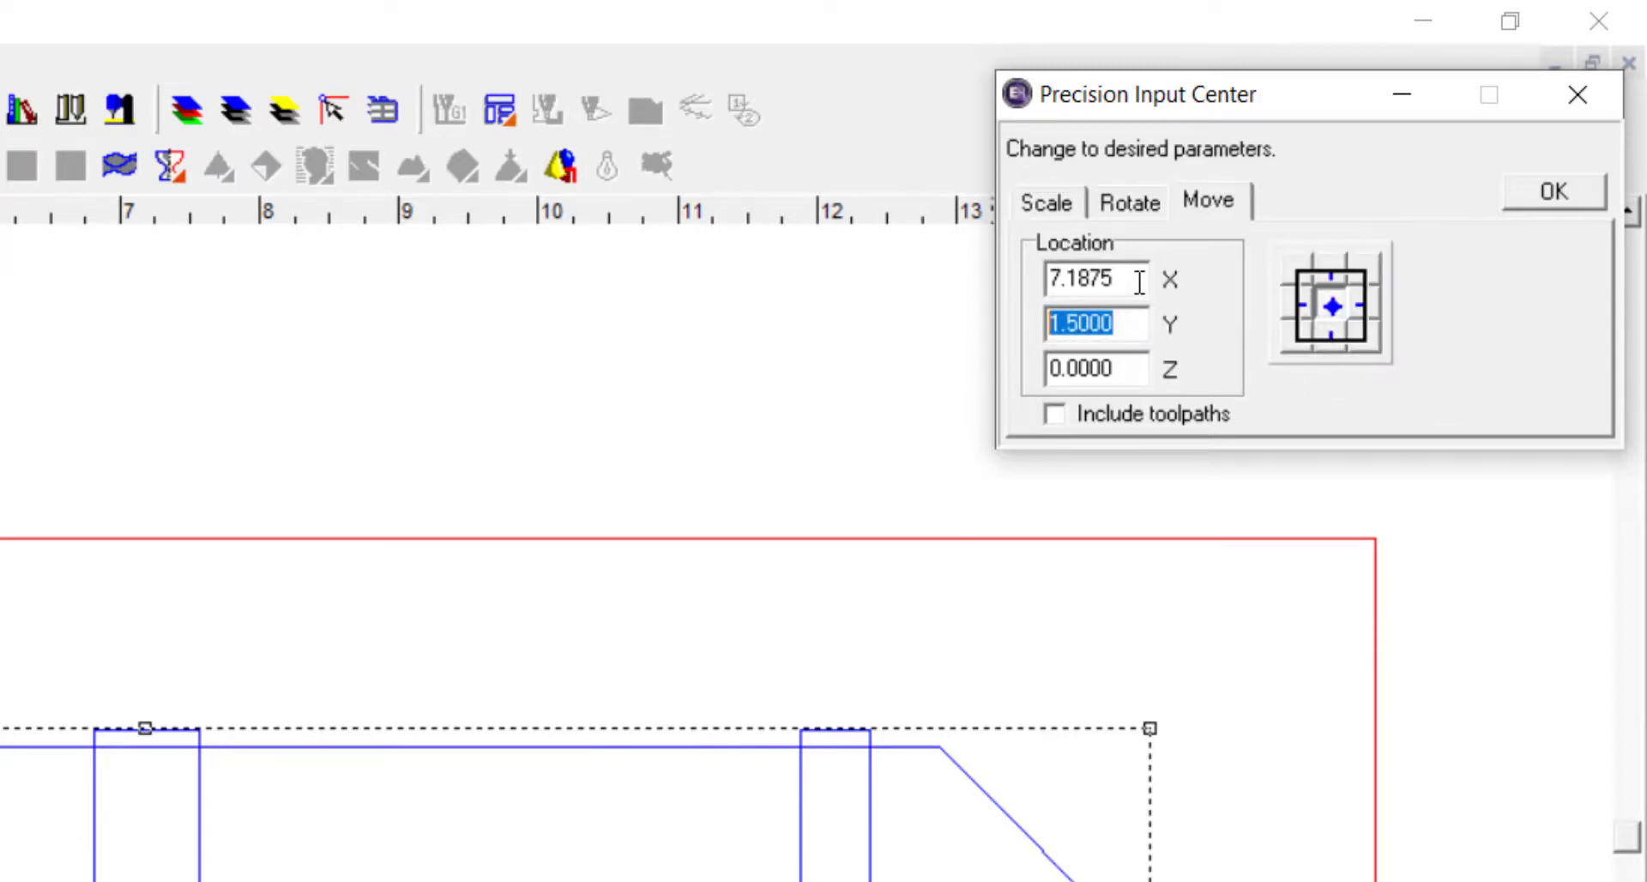
left_click_drag(1139, 282, 927, 288)
type("8")
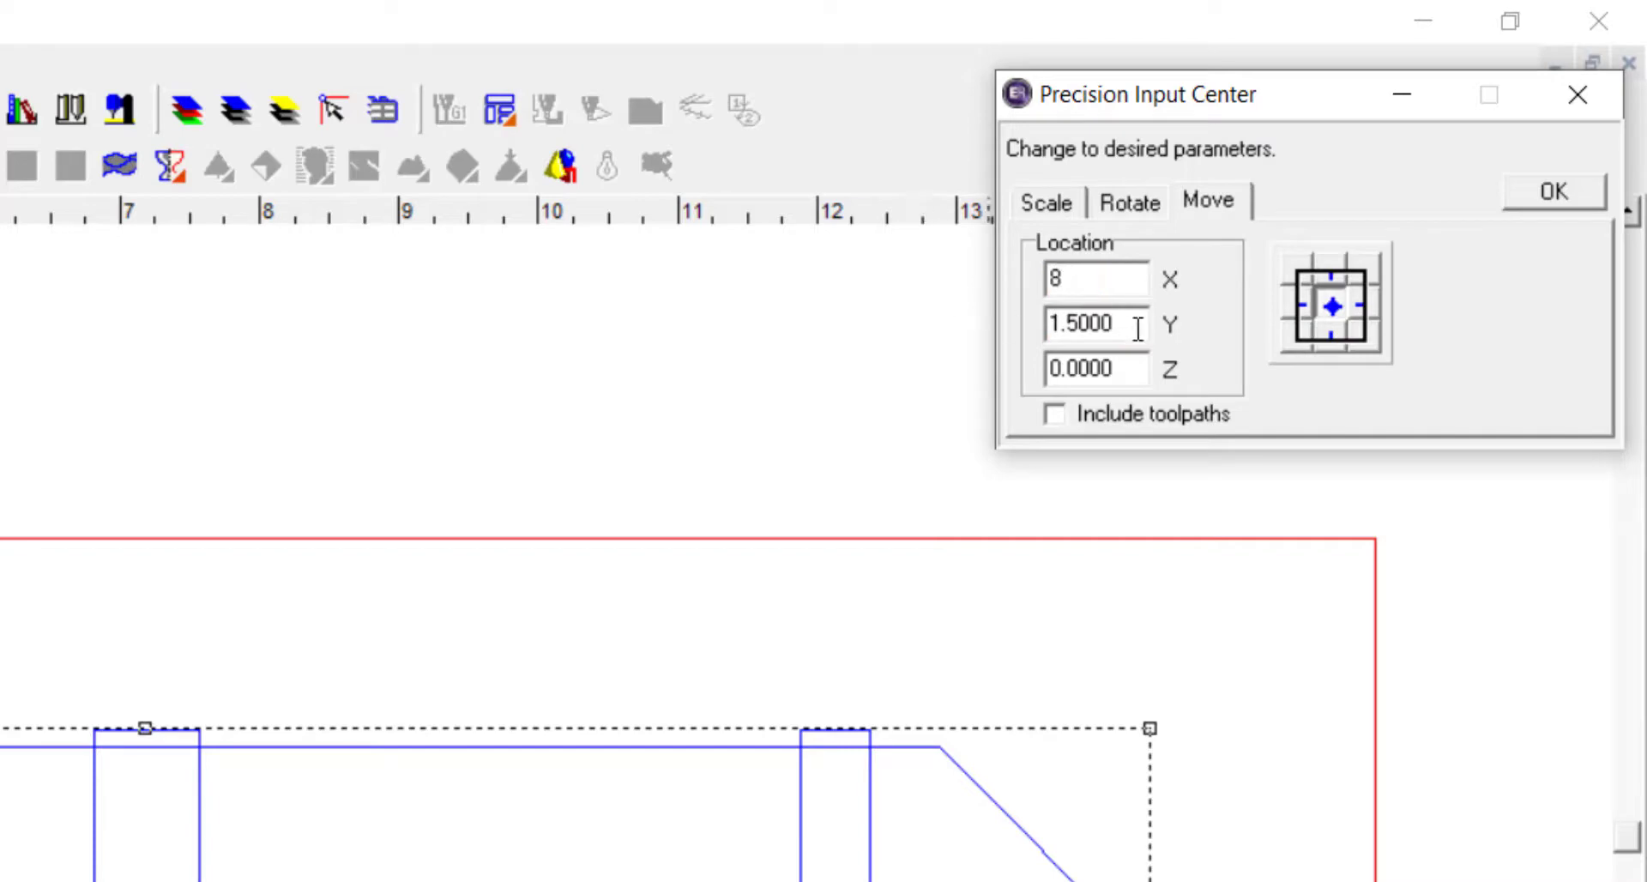
left_click_drag(1134, 323, 1038, 324)
type("2.25")
left_click(1532, 203)
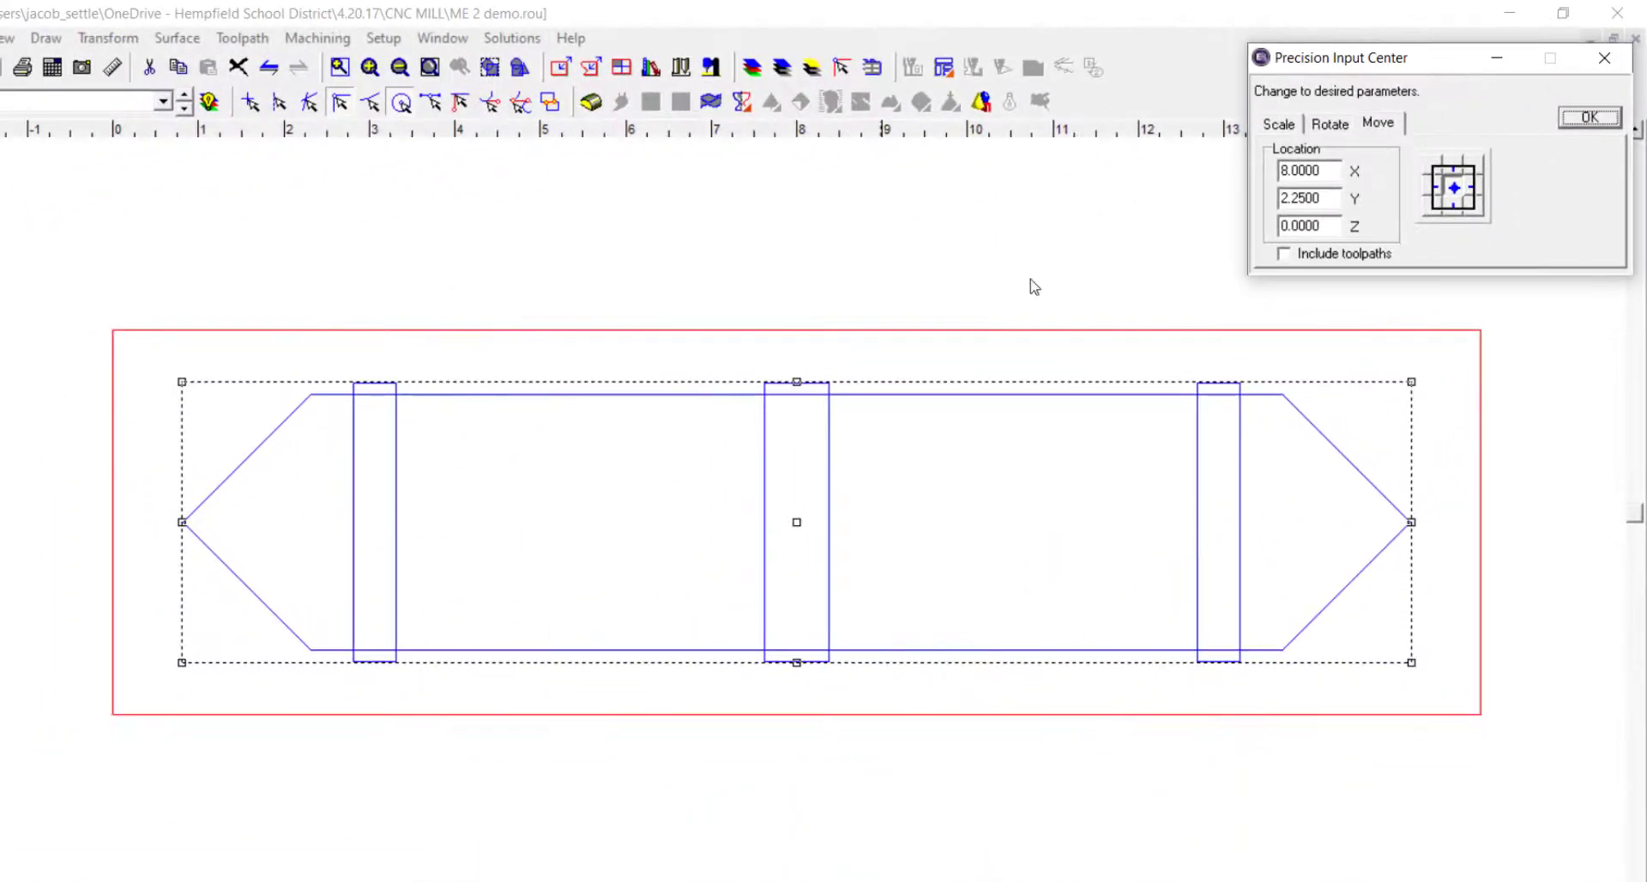
left_click(1604, 57)
left_click(1163, 296)
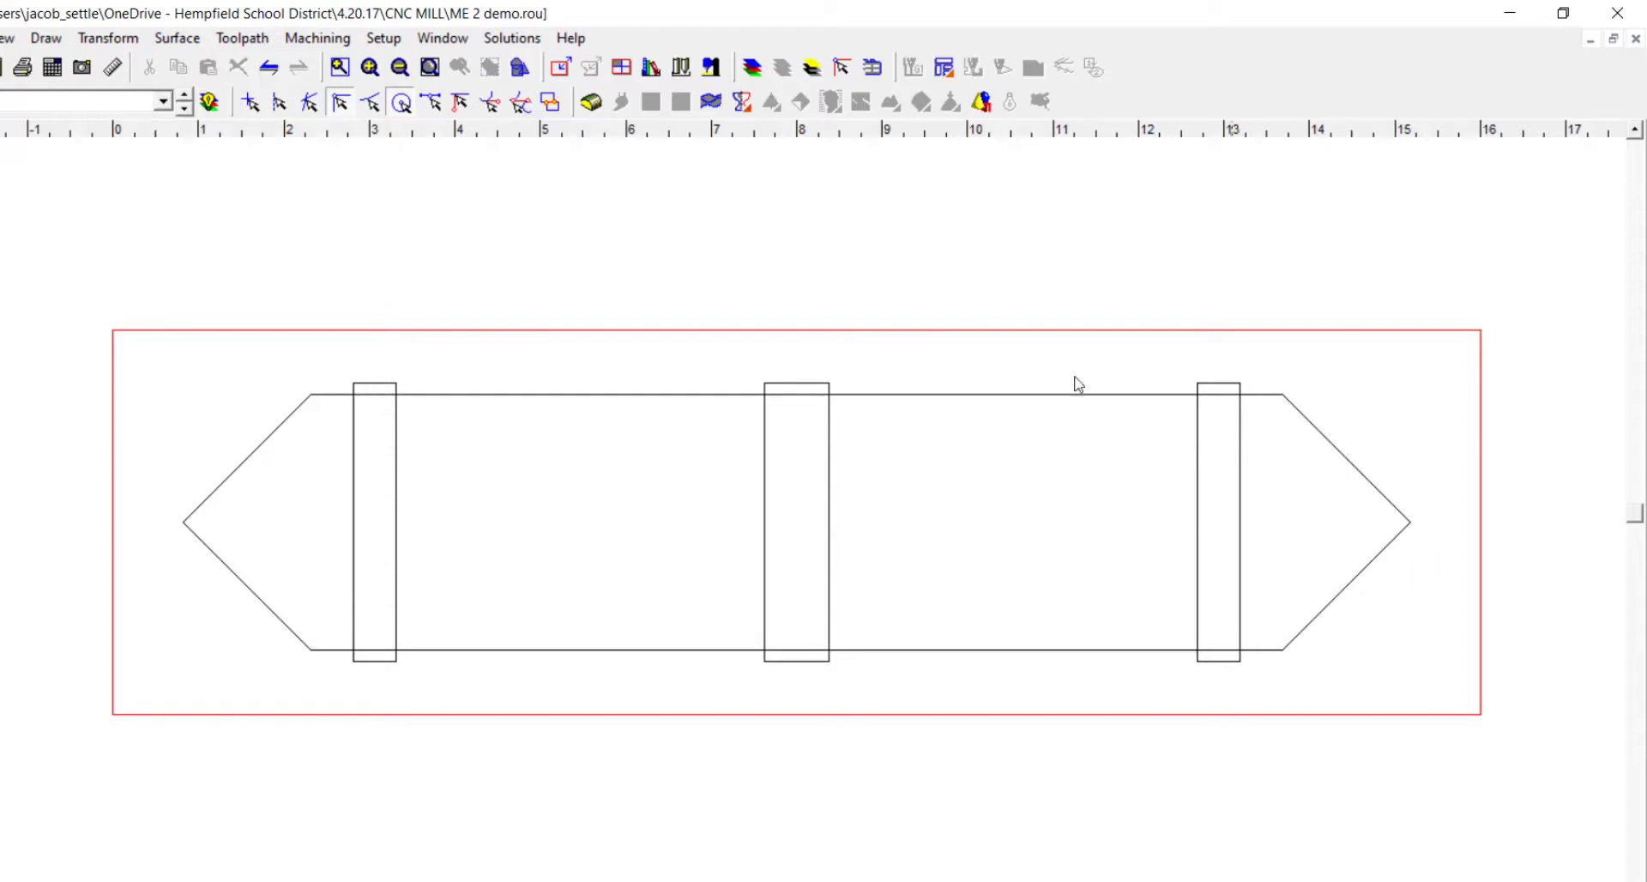
Select the three narrow vertical rectangles and start a Hatch Fill toolpath for them
left_click(354, 508)
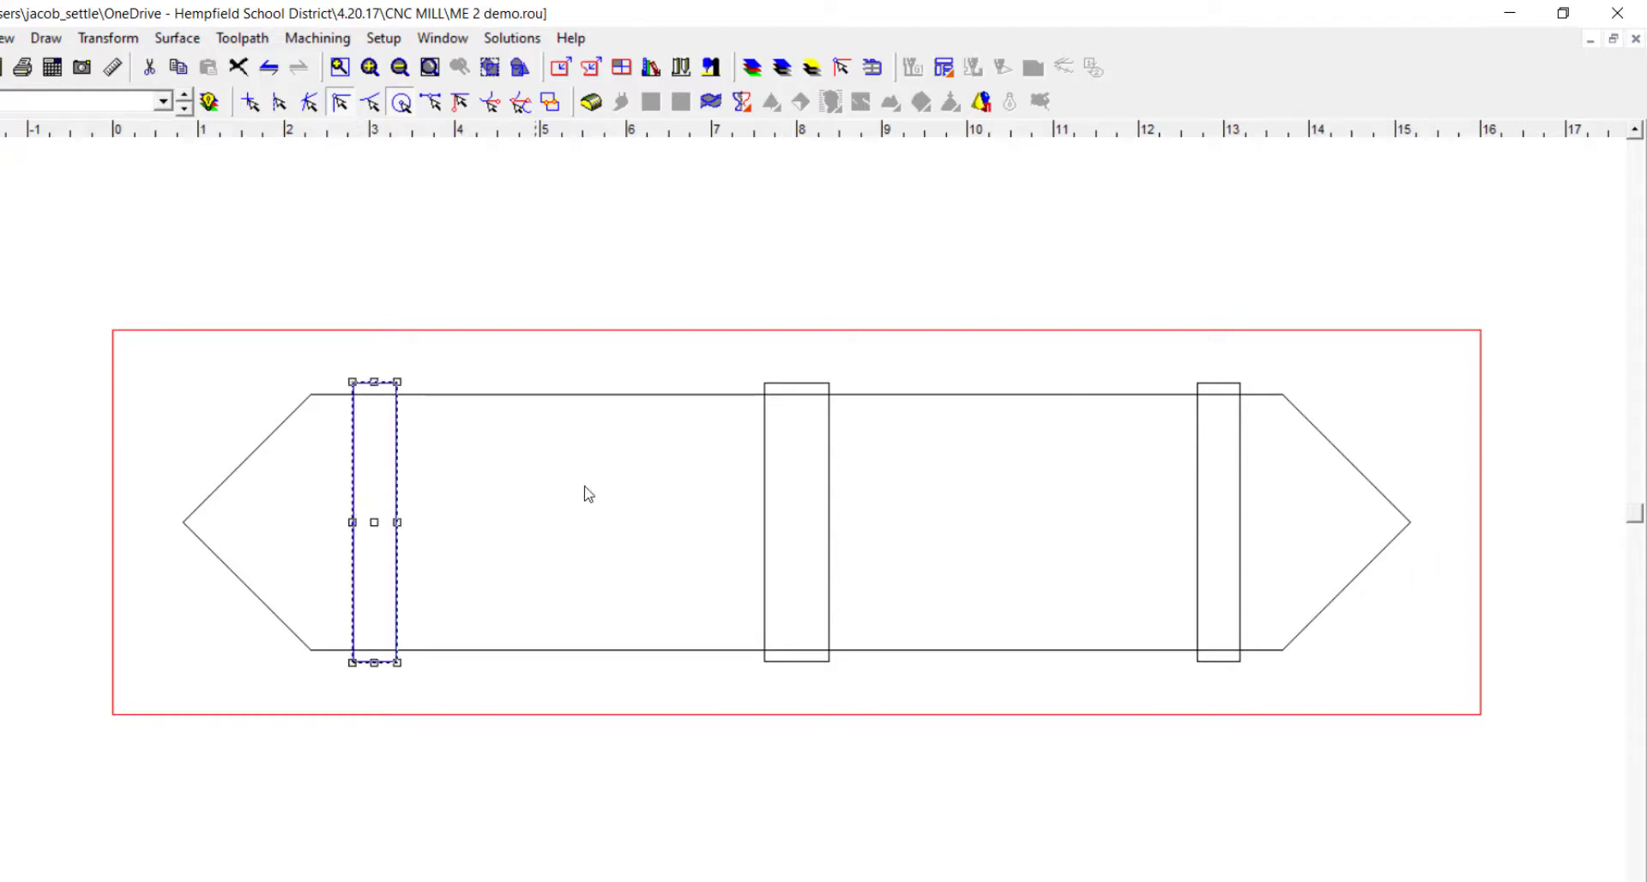
left_click(765, 491, "shift")
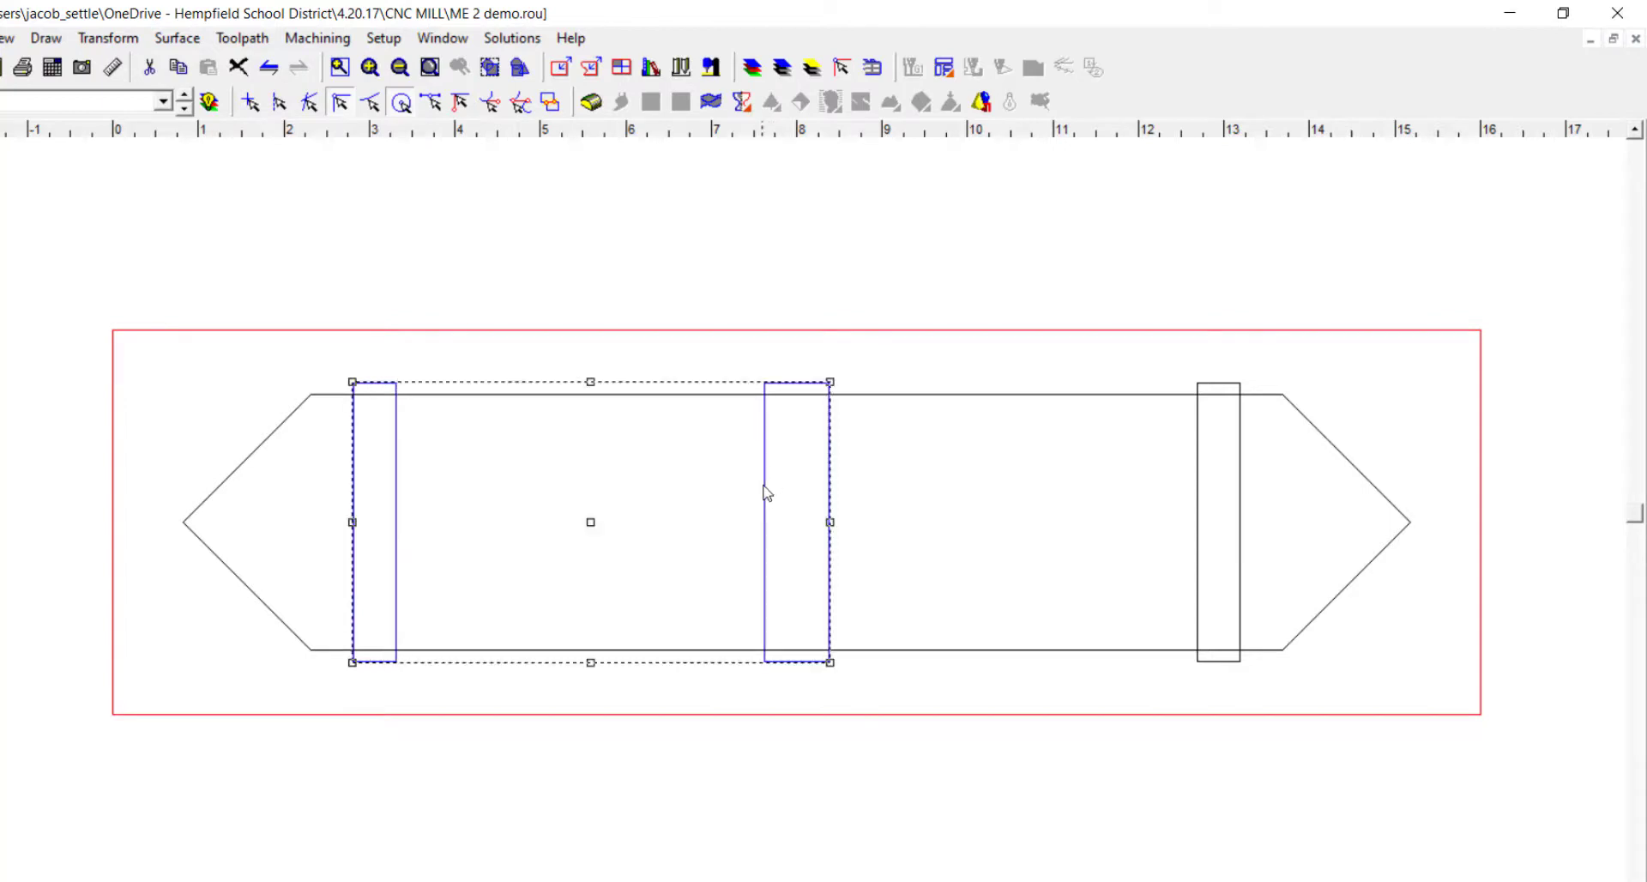
left_click(1199, 461, "shift")
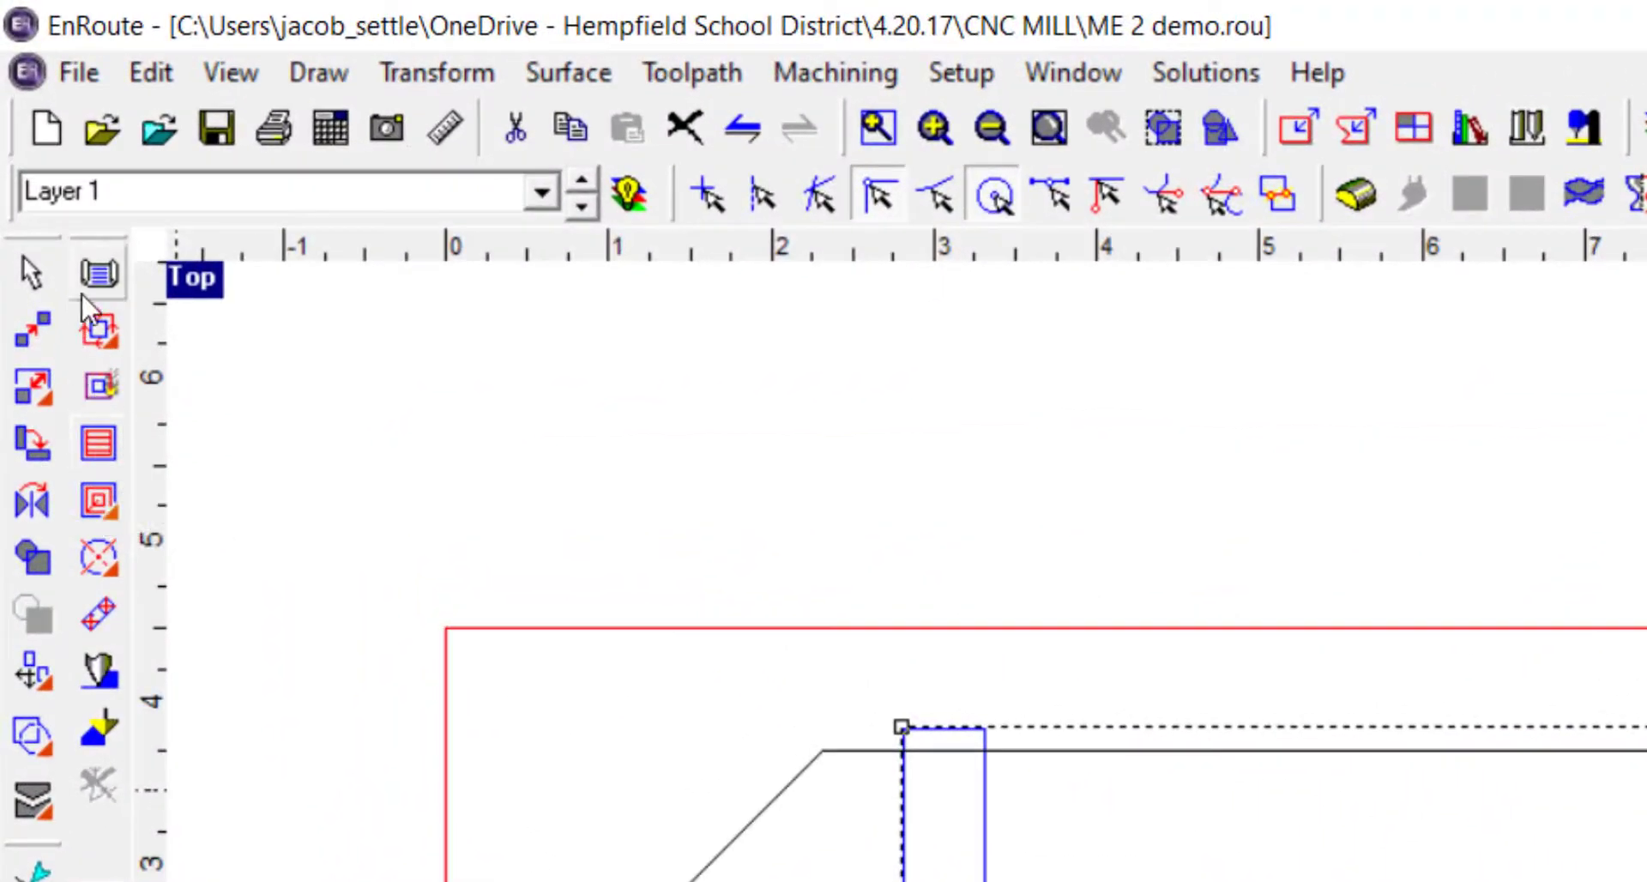
left_click(97, 446)
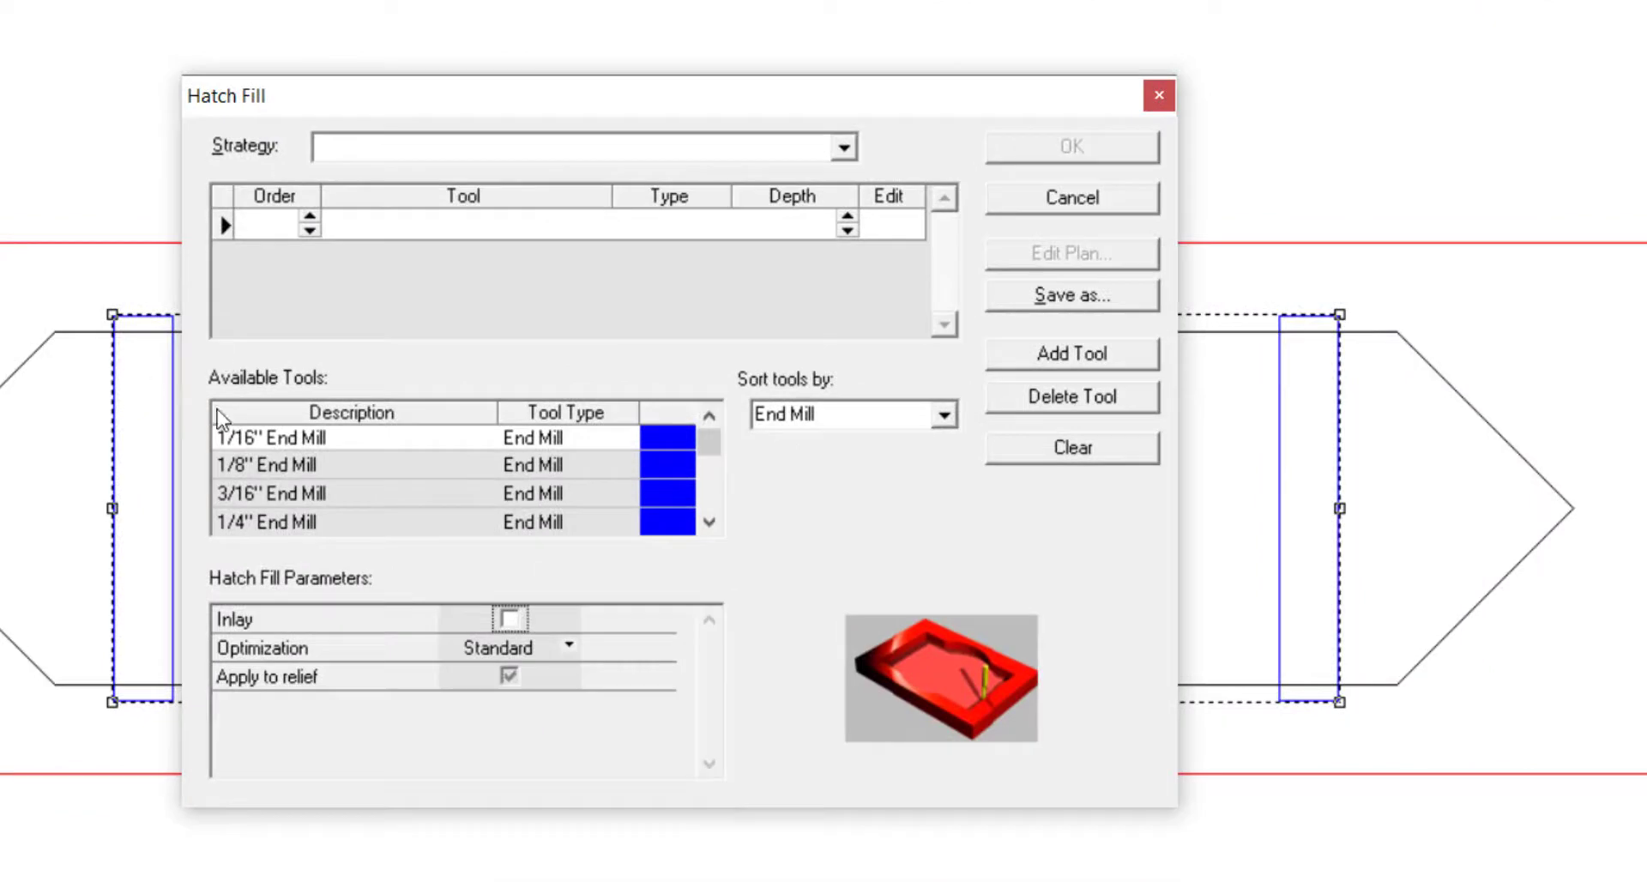
Sort the available tools by Bull Nose and add the 1/4" End Mill to the hatch fill with a depth of 0.25
left_click(944, 416)
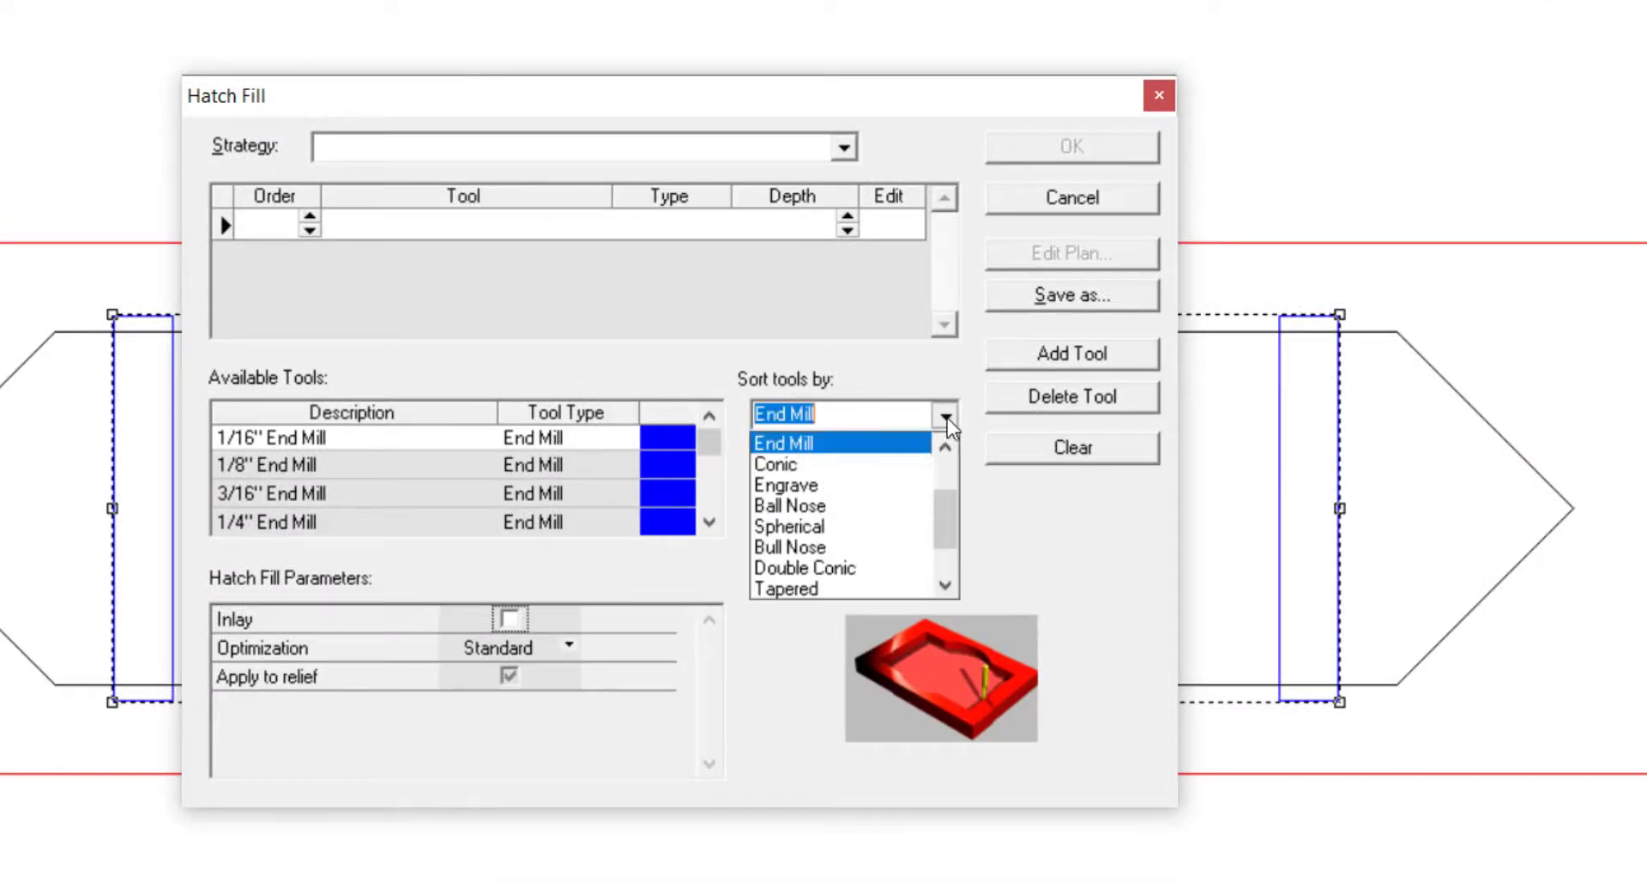
left_click(892, 548)
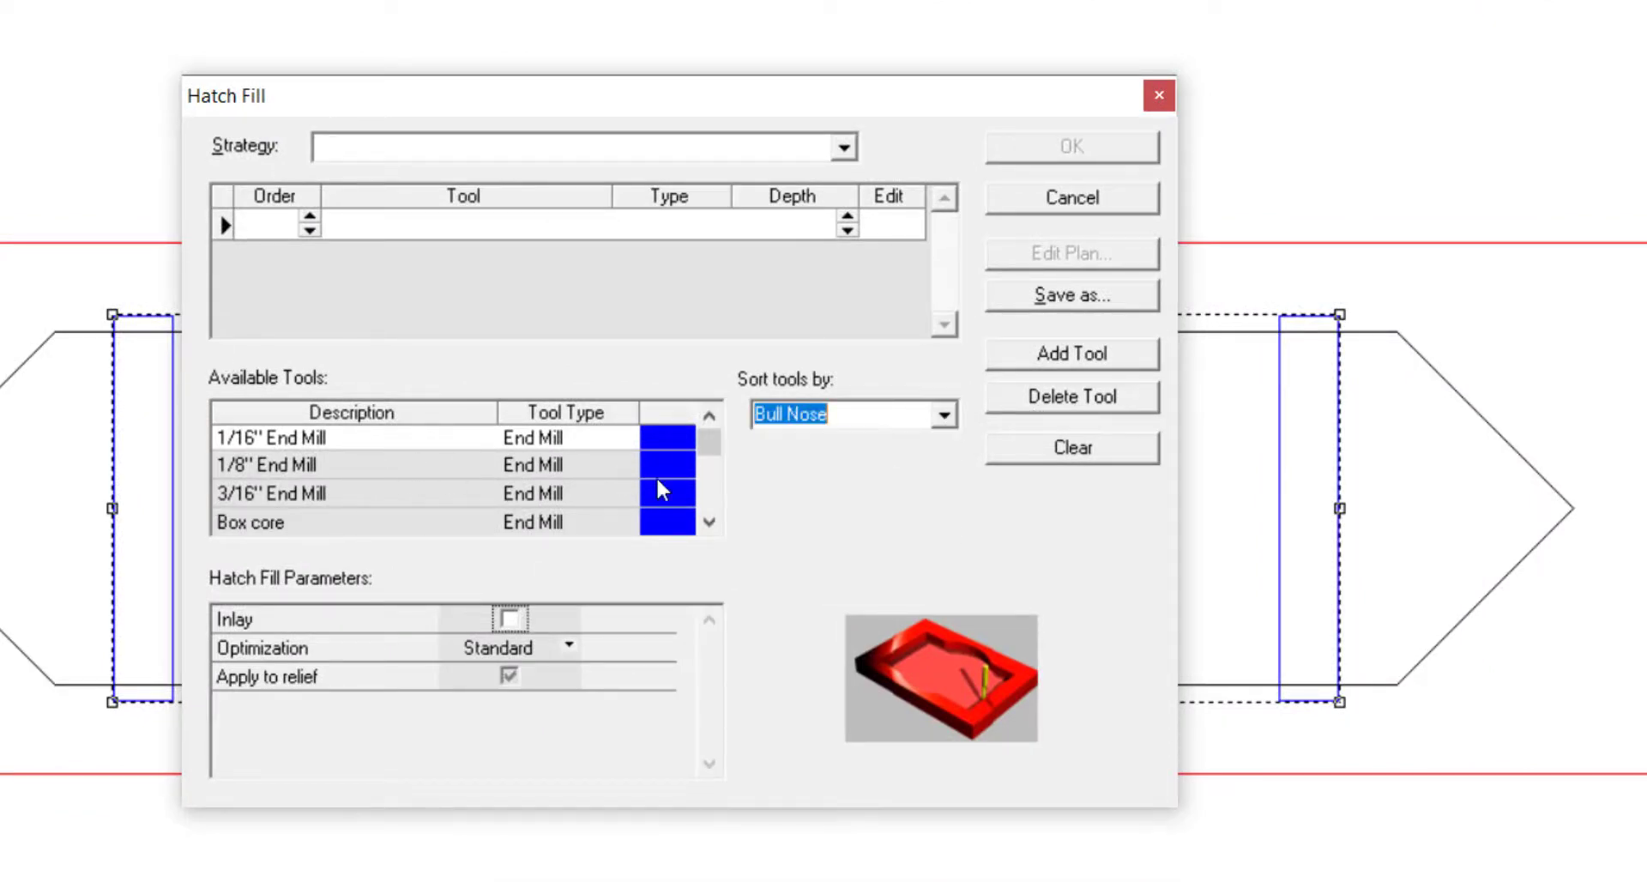
left_click_drag(709, 441, 727, 494)
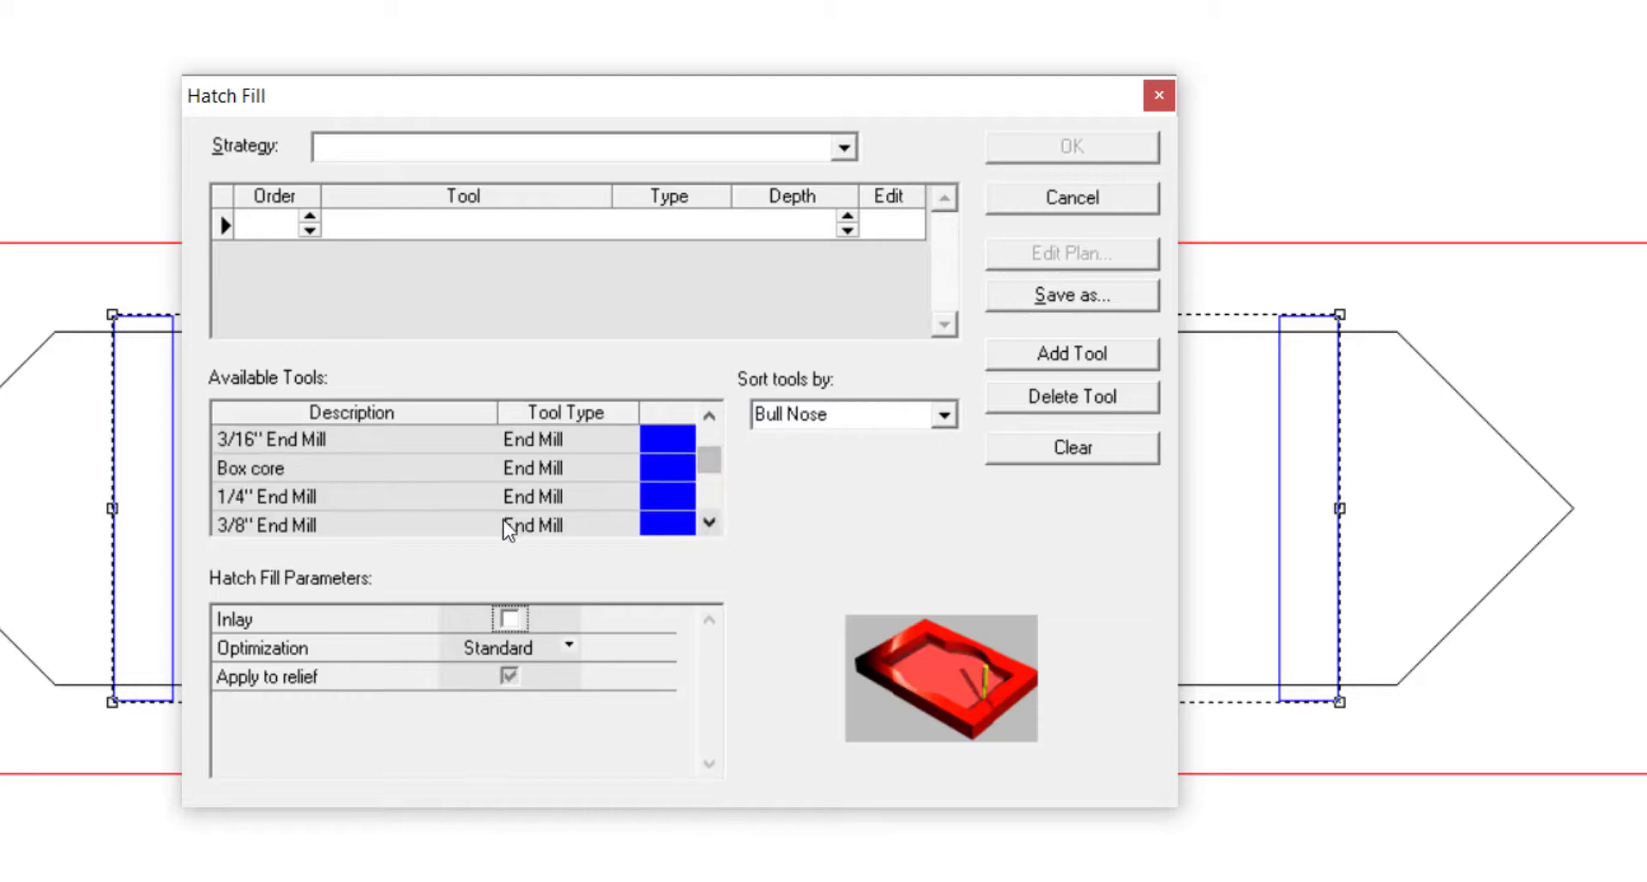
left_click(409, 503)
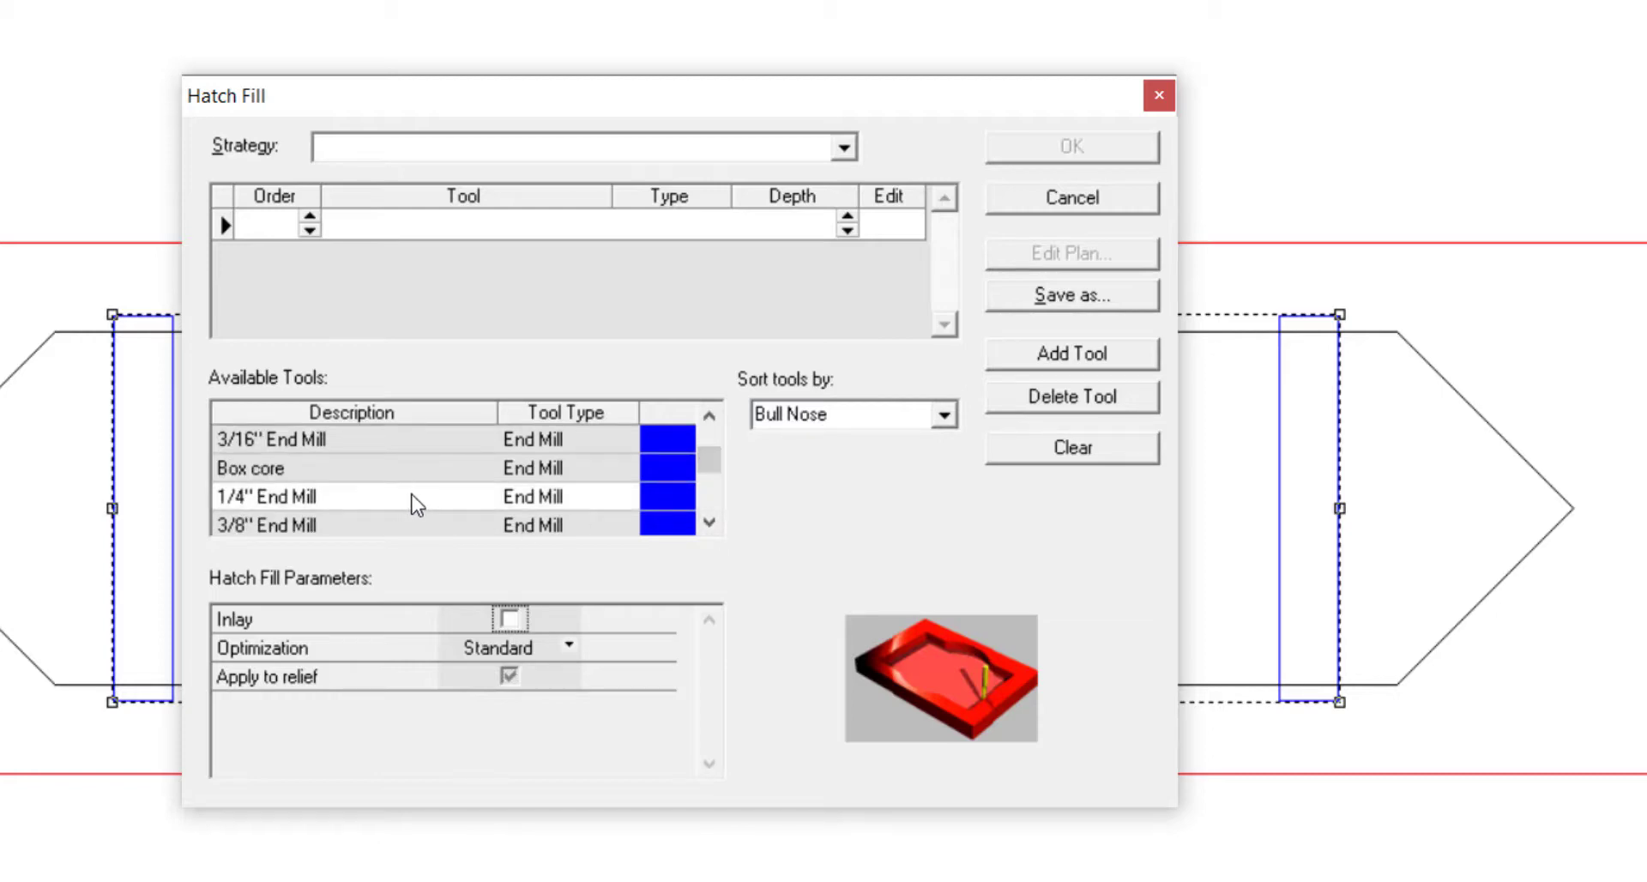
double_click(416, 504)
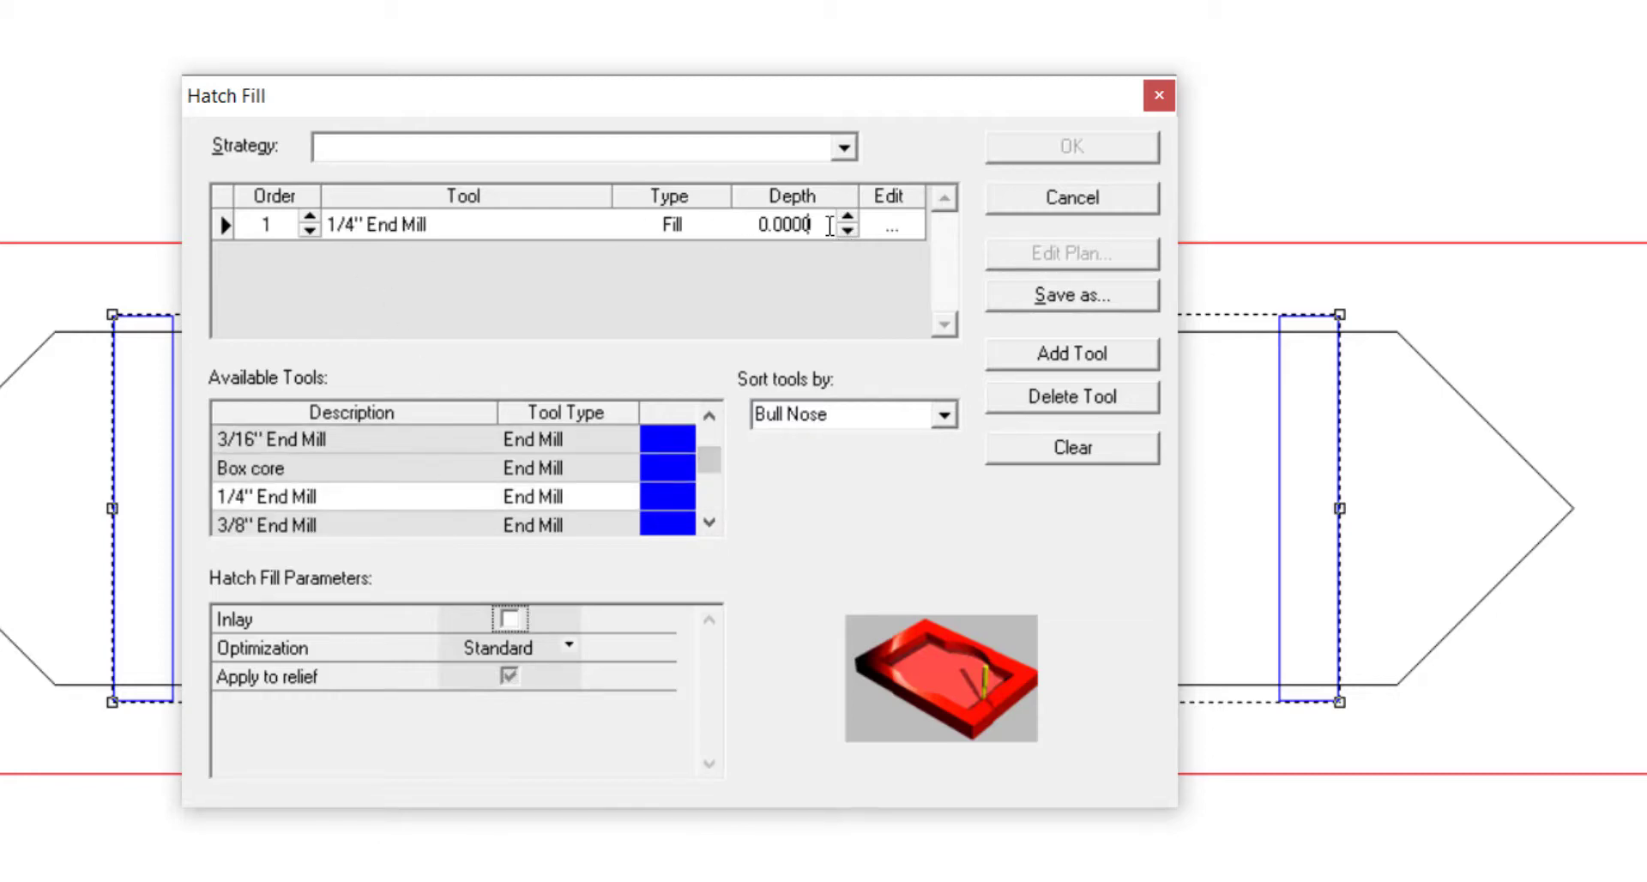
left_click_drag(828, 226, 749, 225)
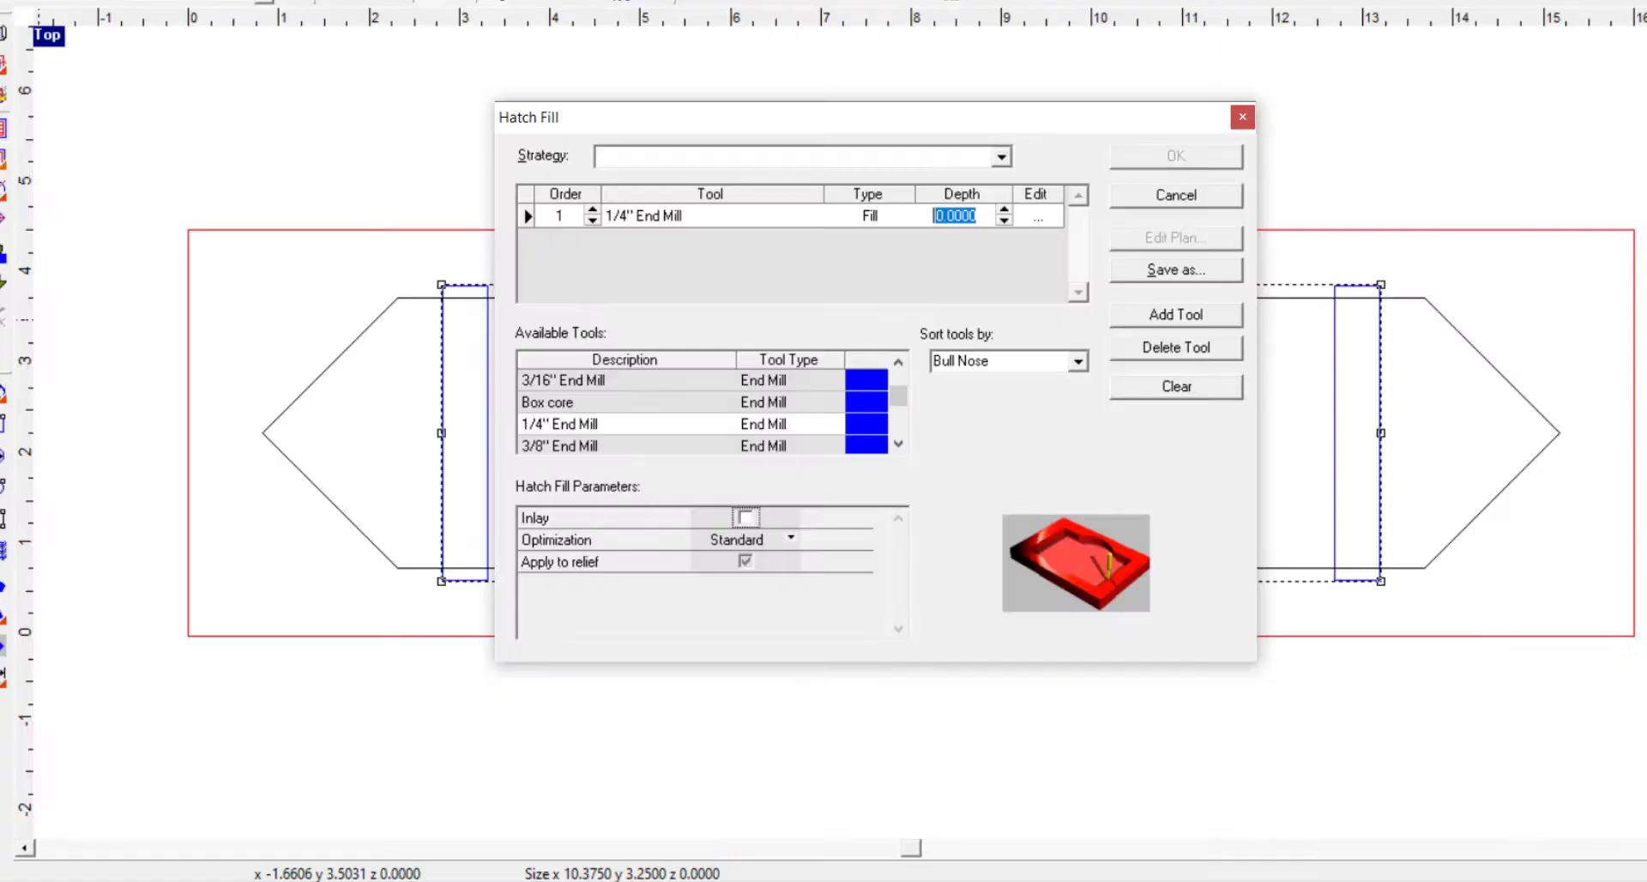
type(".4")
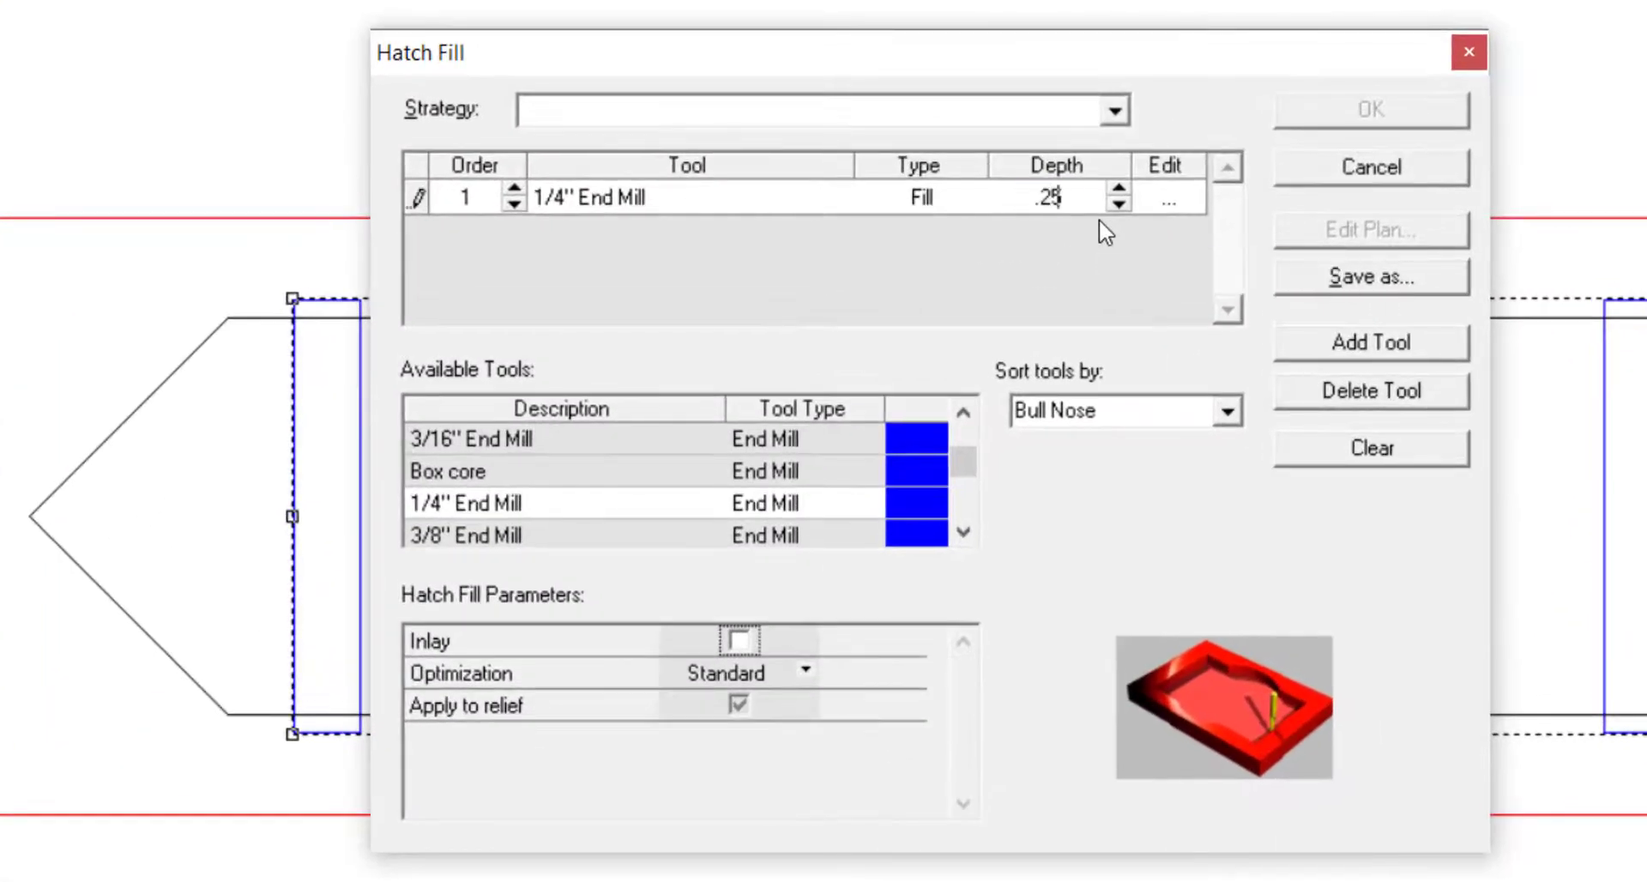
Open the end mill's cut definition, expand its fill, passes and feed settings, and set the number of passes to 2
left_click(1172, 199)
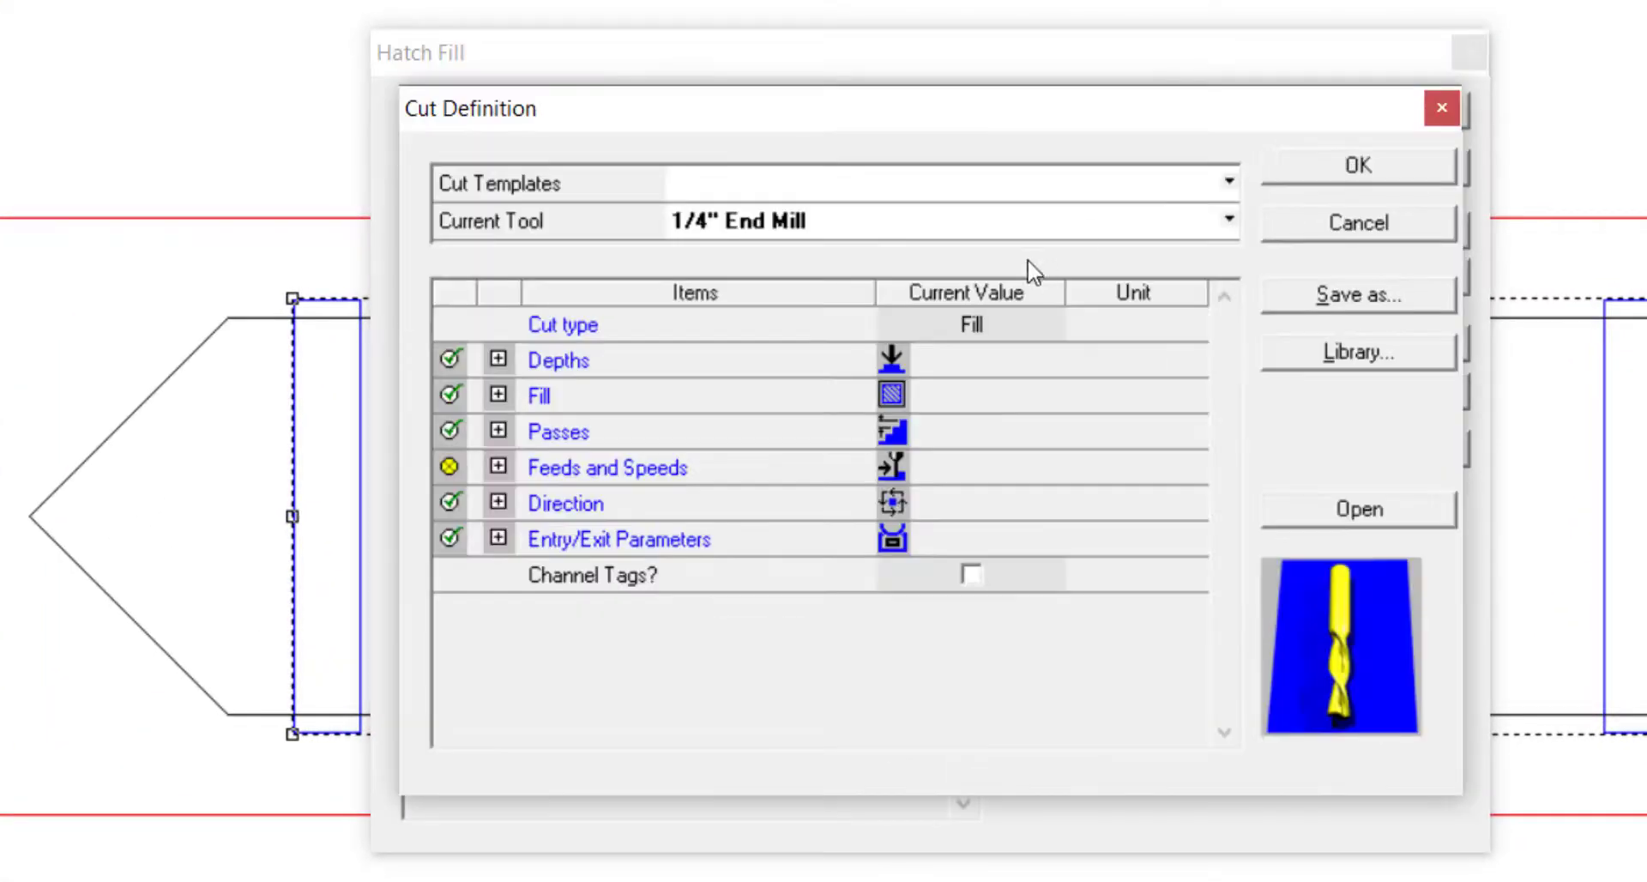
left_click(498, 393)
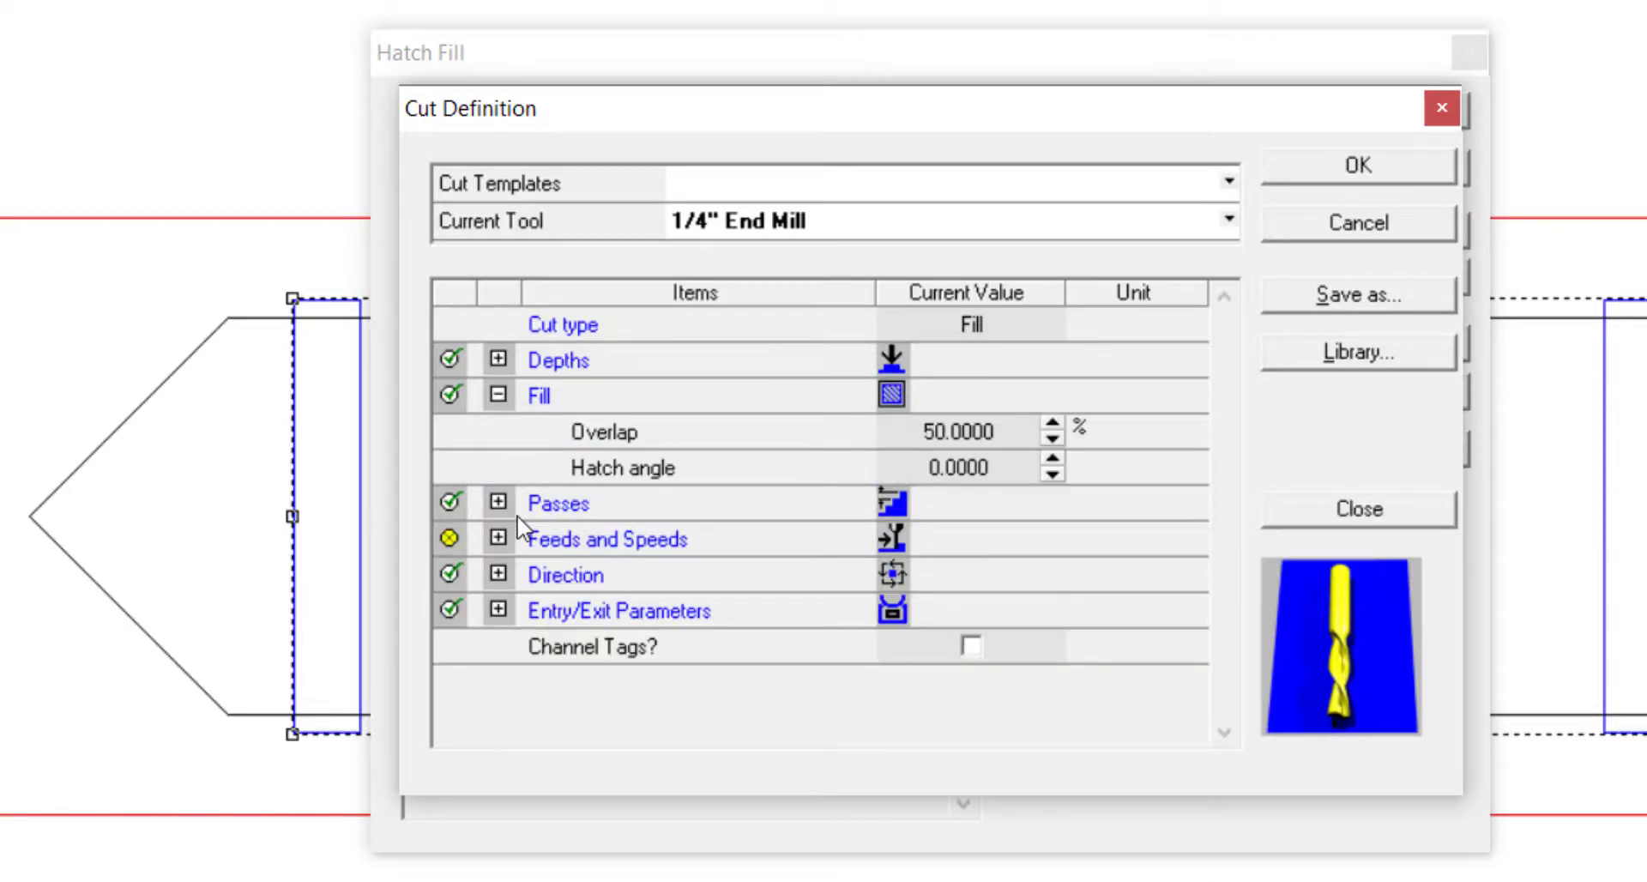
left_click(499, 503)
scroll(515, 575, "down", 1)
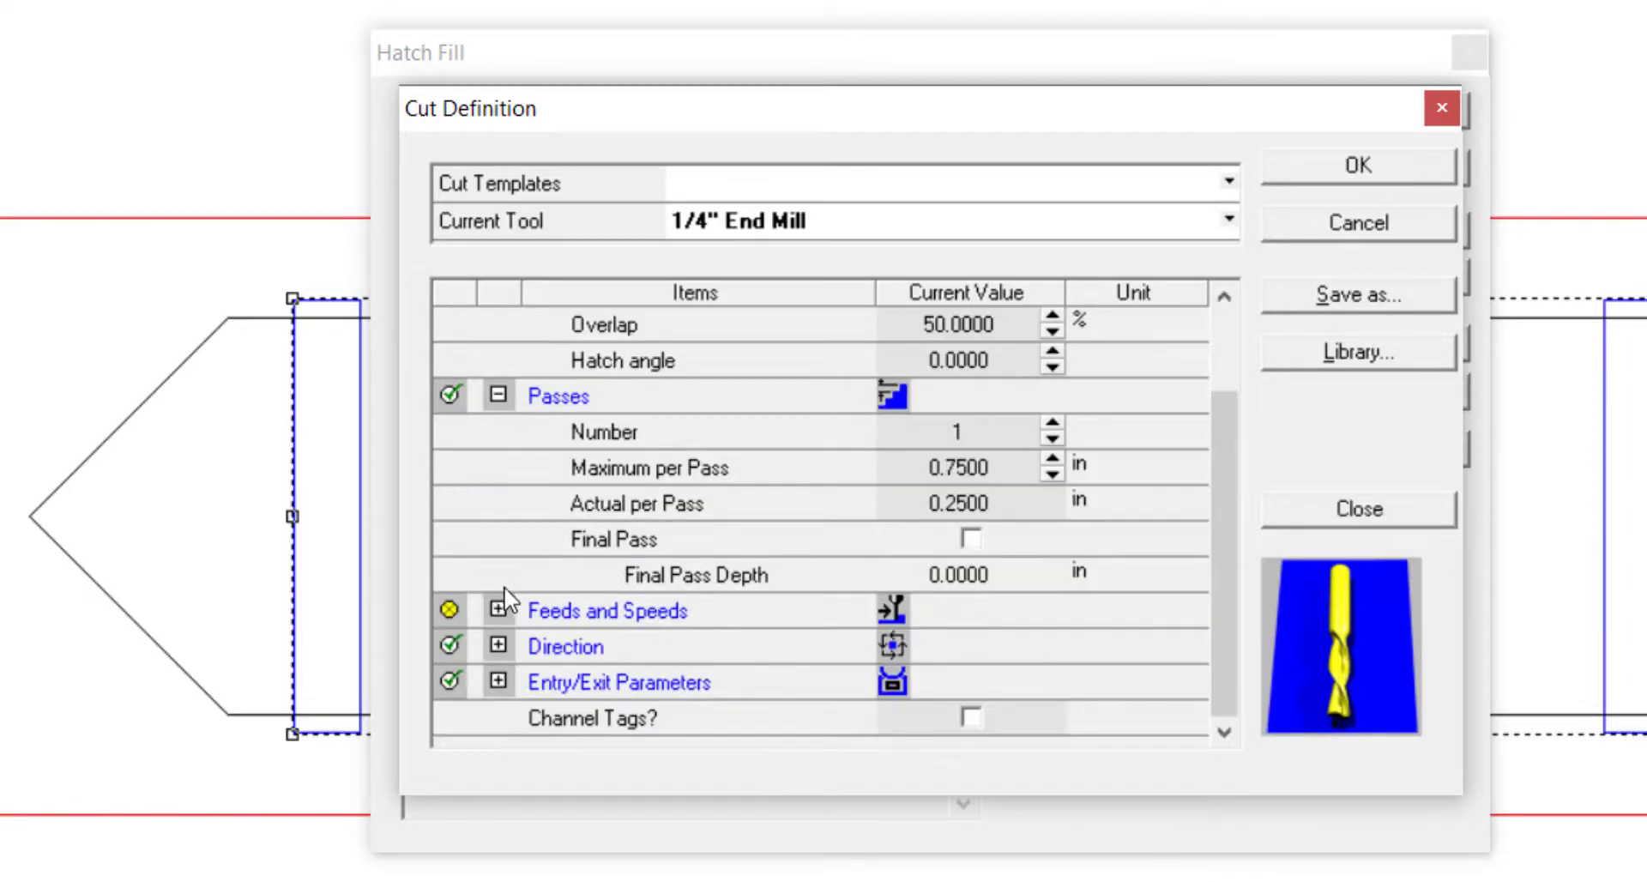
left_click(498, 609)
scroll(610, 502, "up", 1)
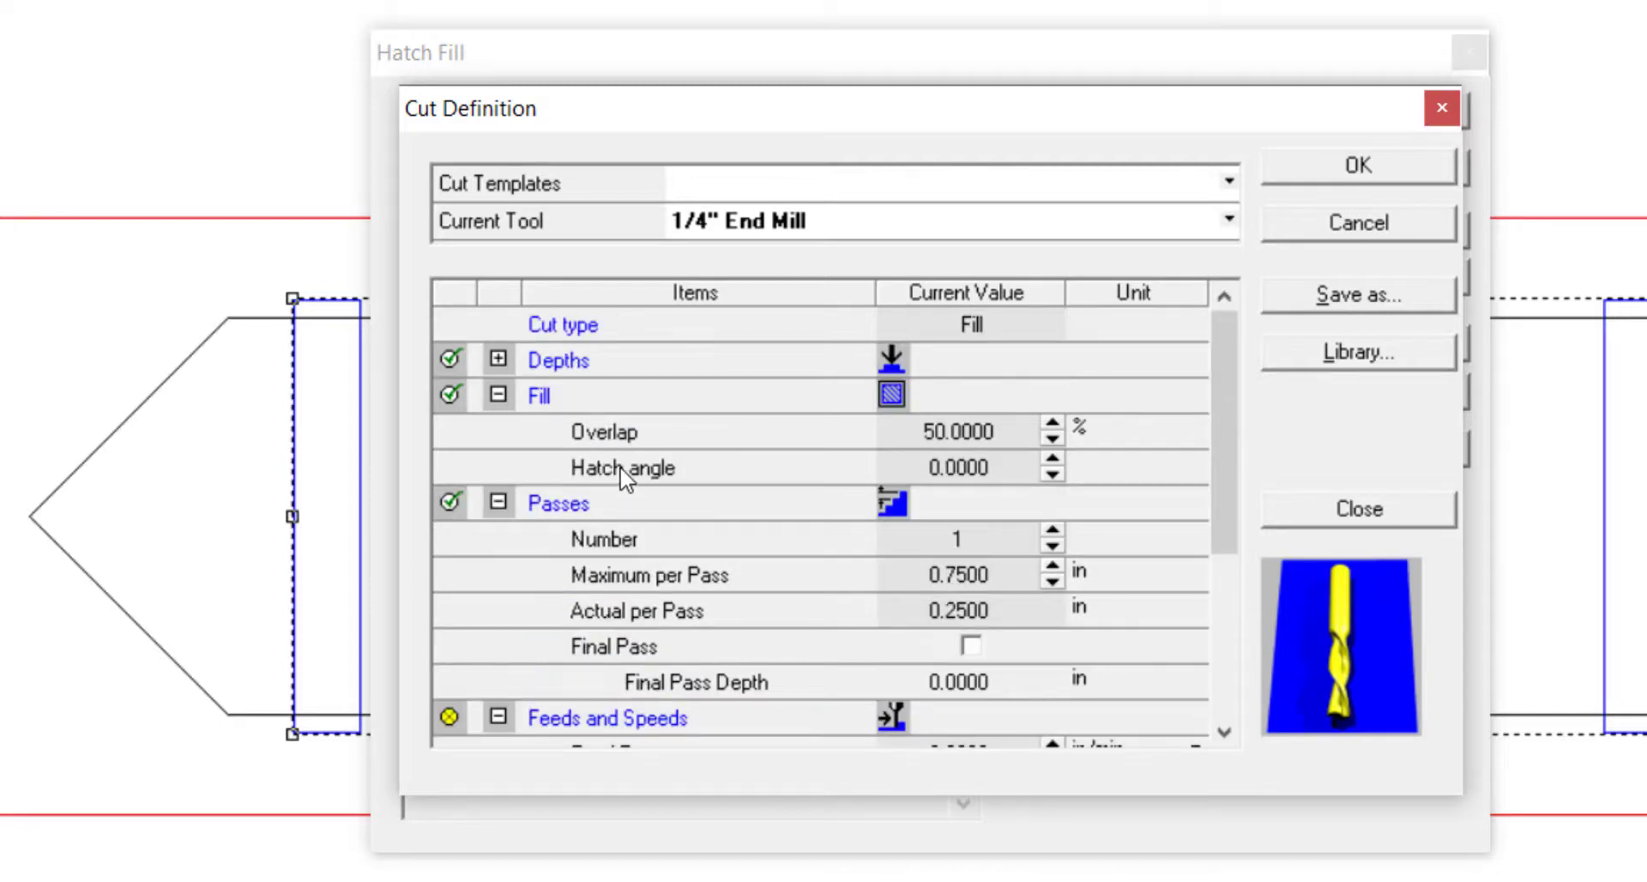
scroll(684, 500, "down", 1)
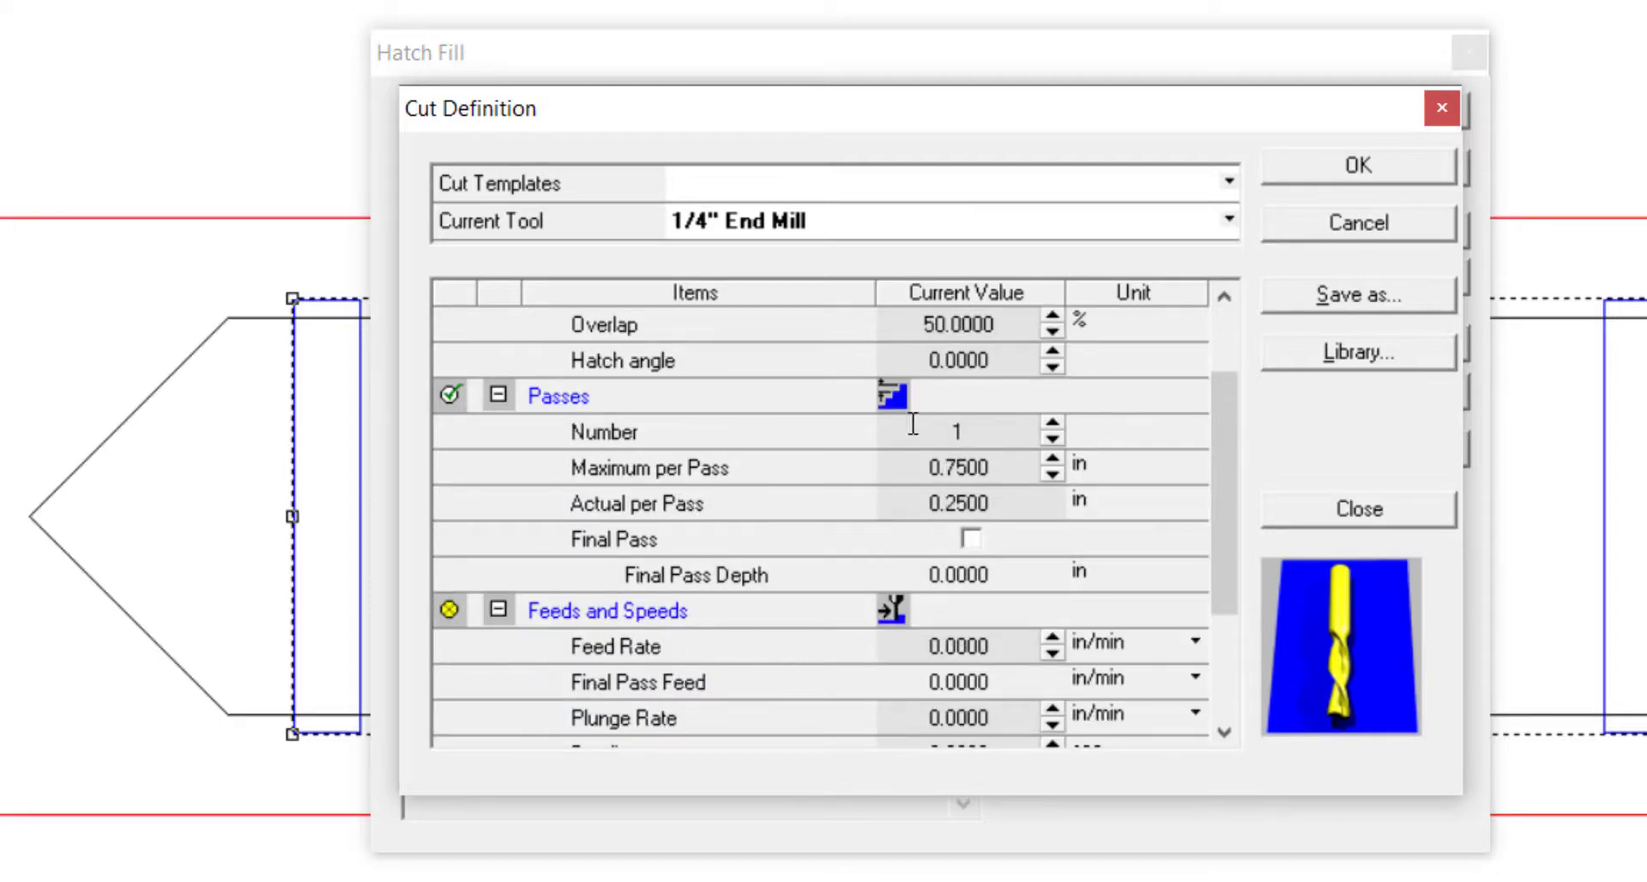
left_click(1052, 424)
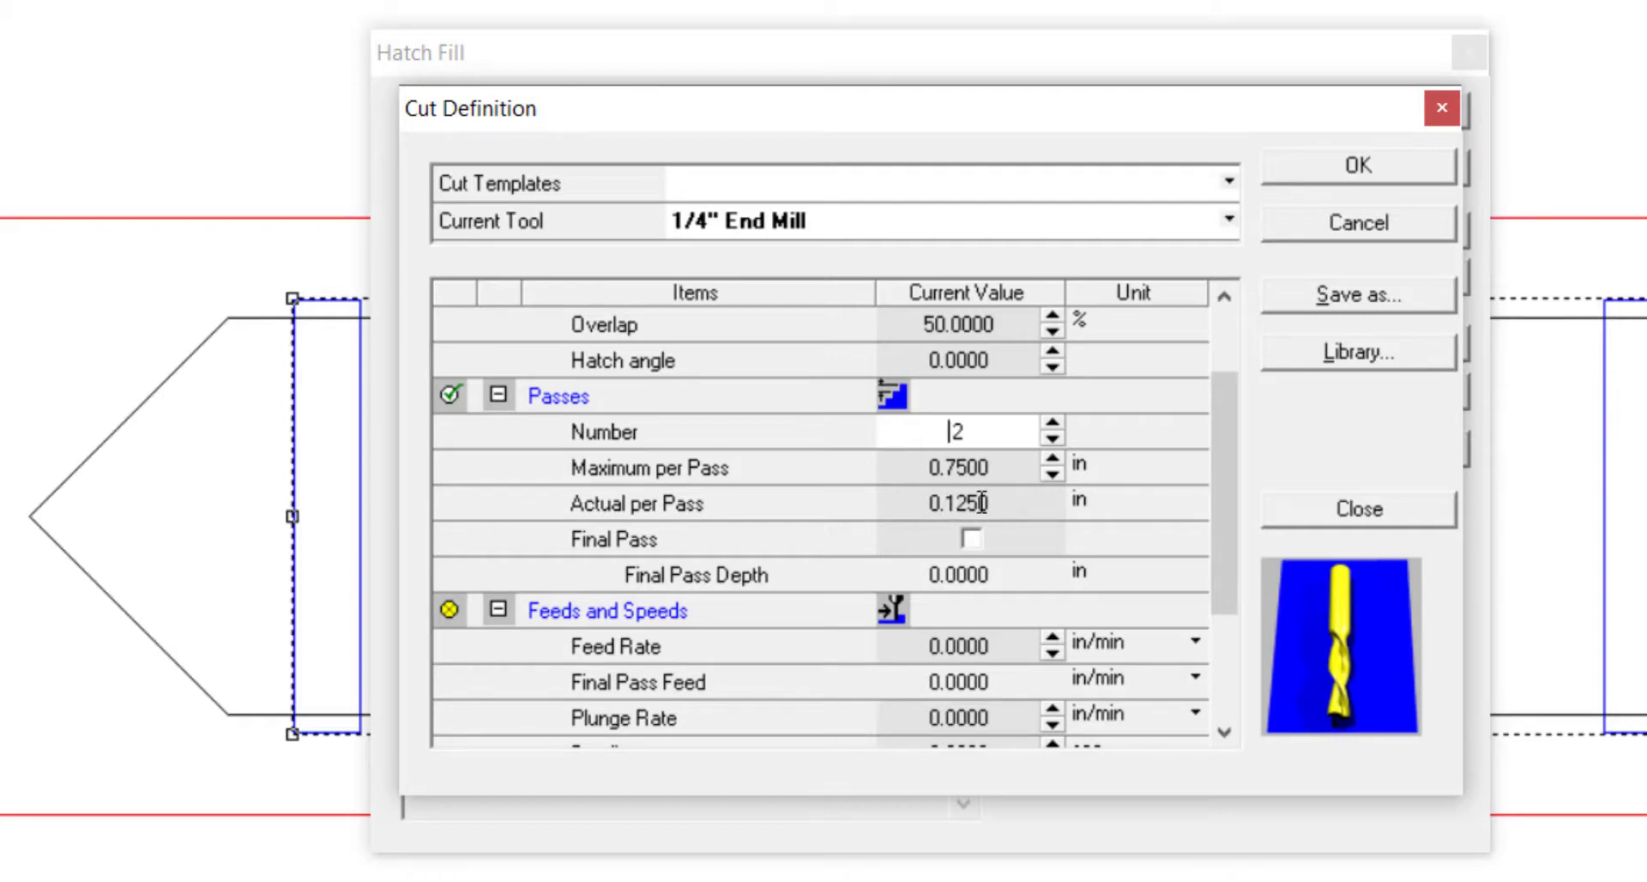
Set the cut's feed rate to 100 in/min, plunge rate to 50 in/min and spindle speed to 18000 rpm
left_click_drag(1216, 469, 1218, 531)
left_click(992, 549)
left_click_drag(1006, 541, 928, 540)
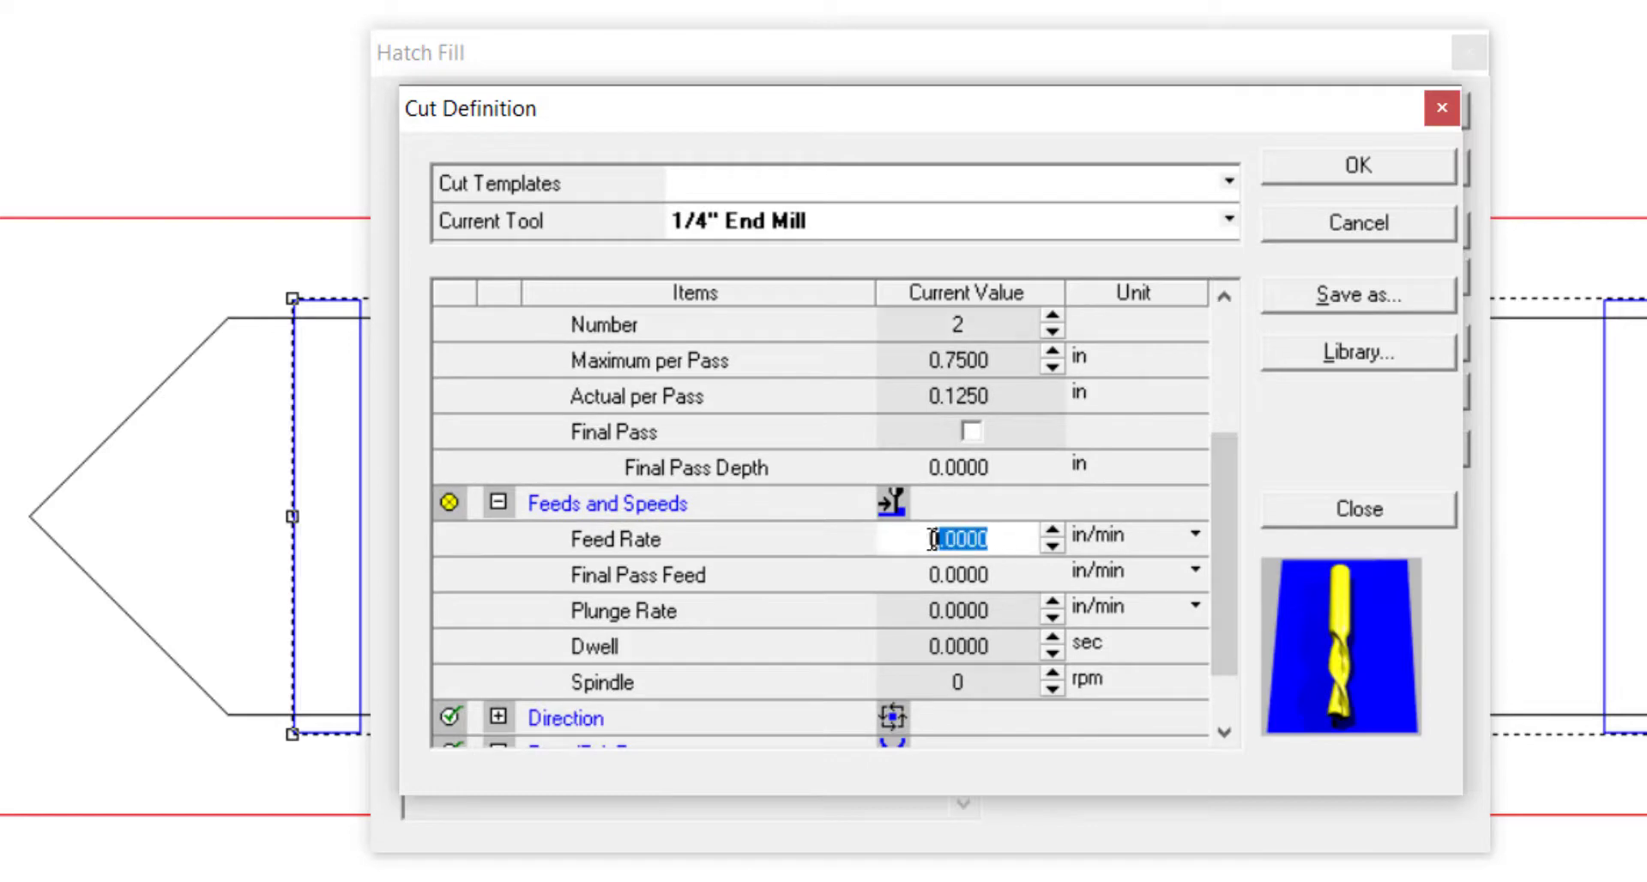
type("100")
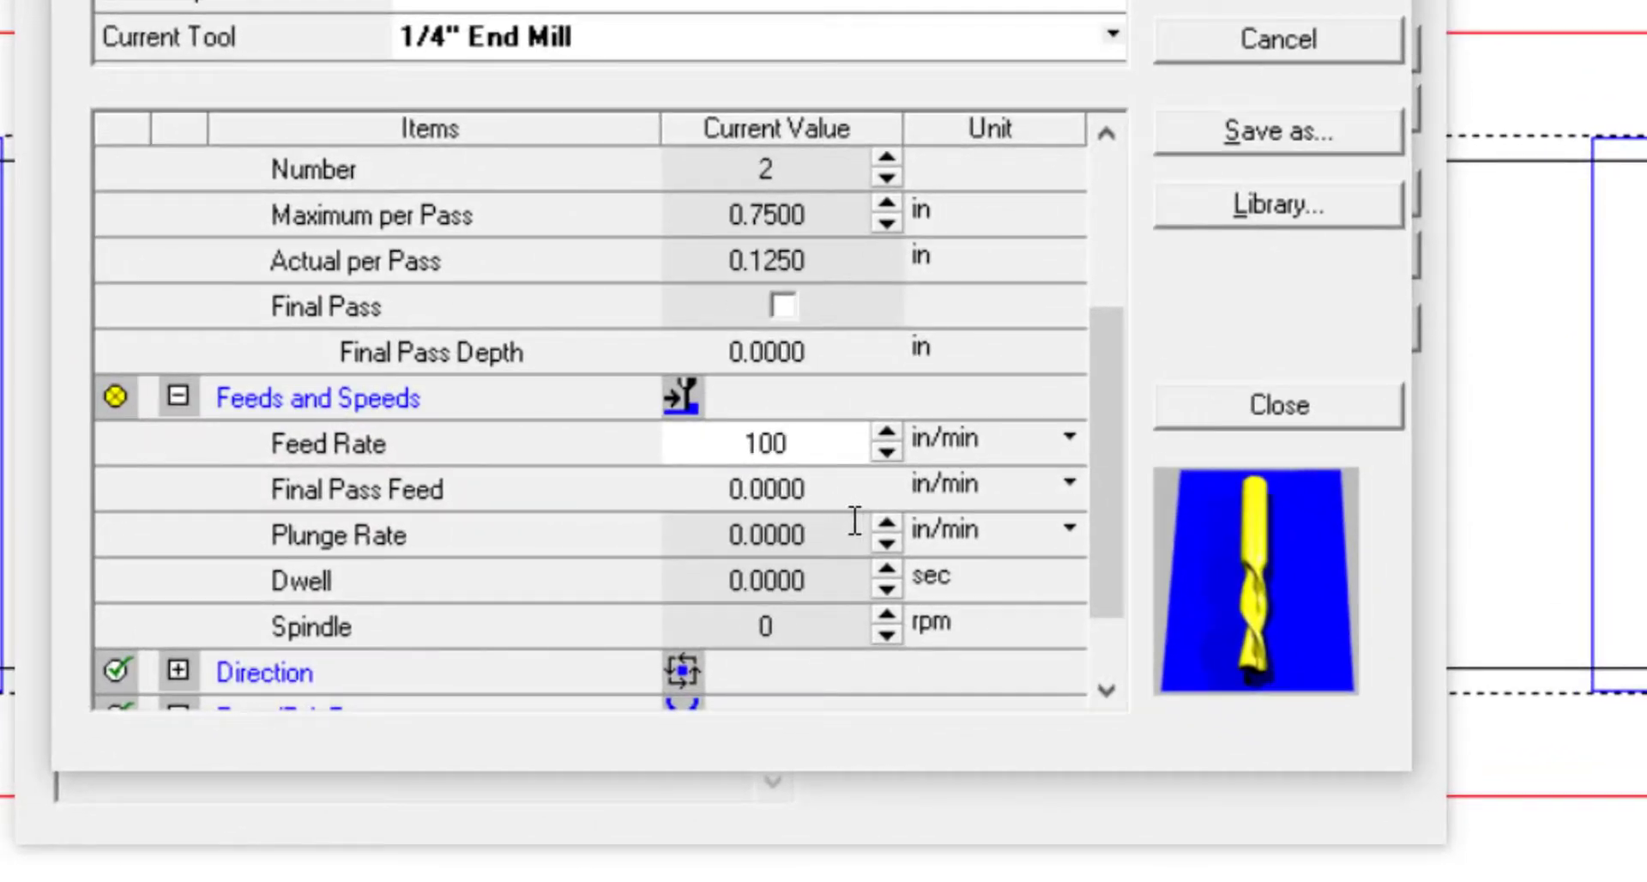
left_click(832, 535)
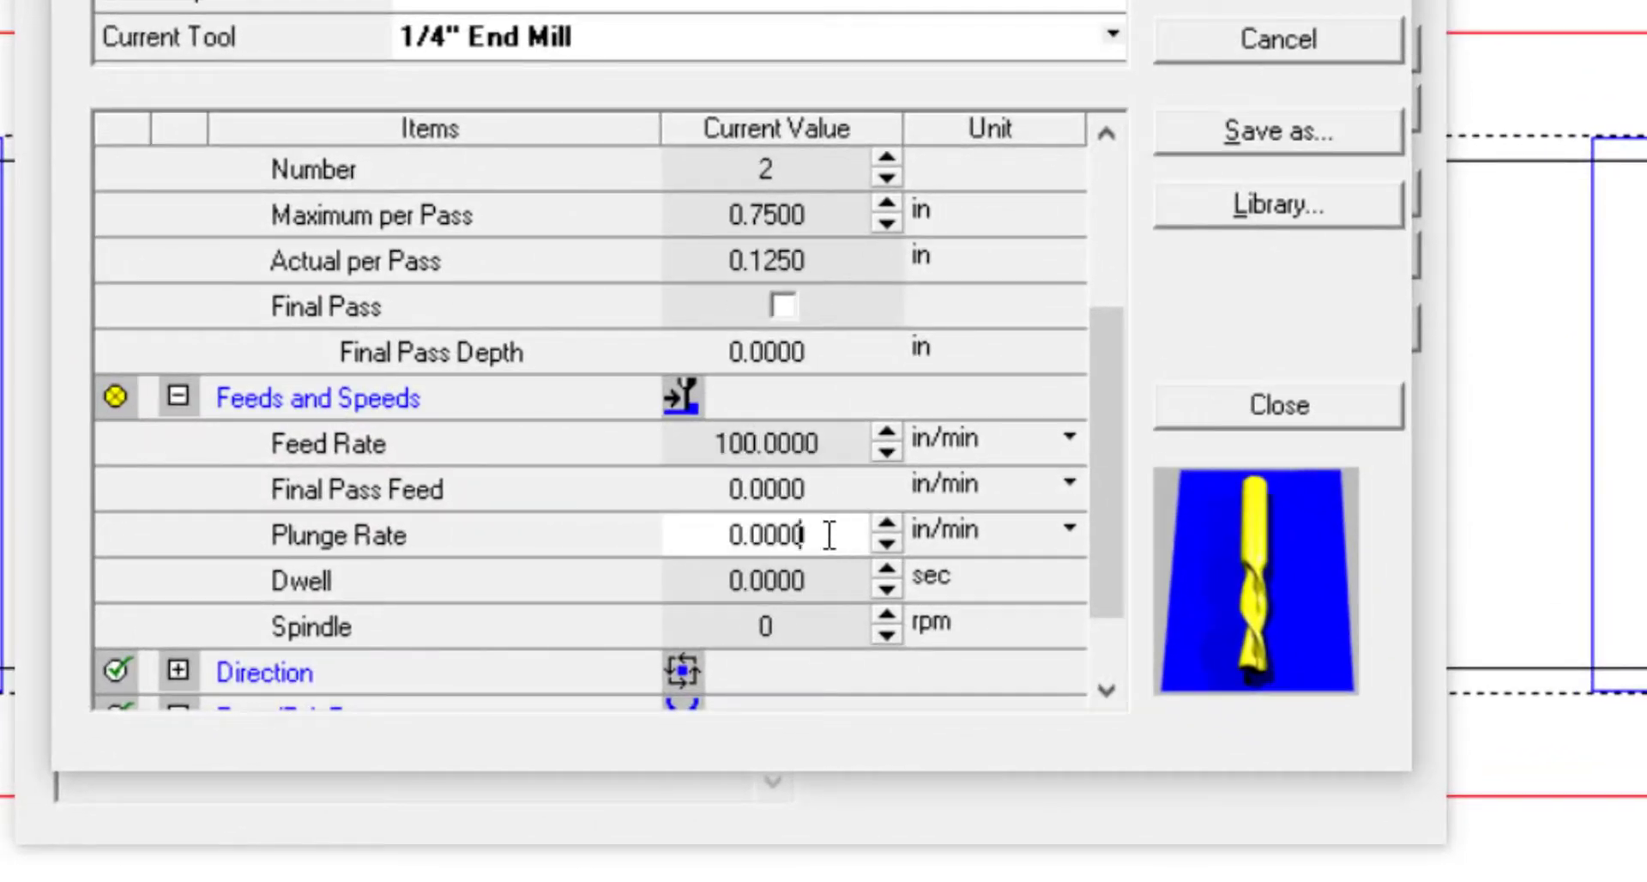
left_click_drag(830, 536, 720, 536)
type("50")
left_click(816, 626)
left_click_drag(814, 627, 740, 636)
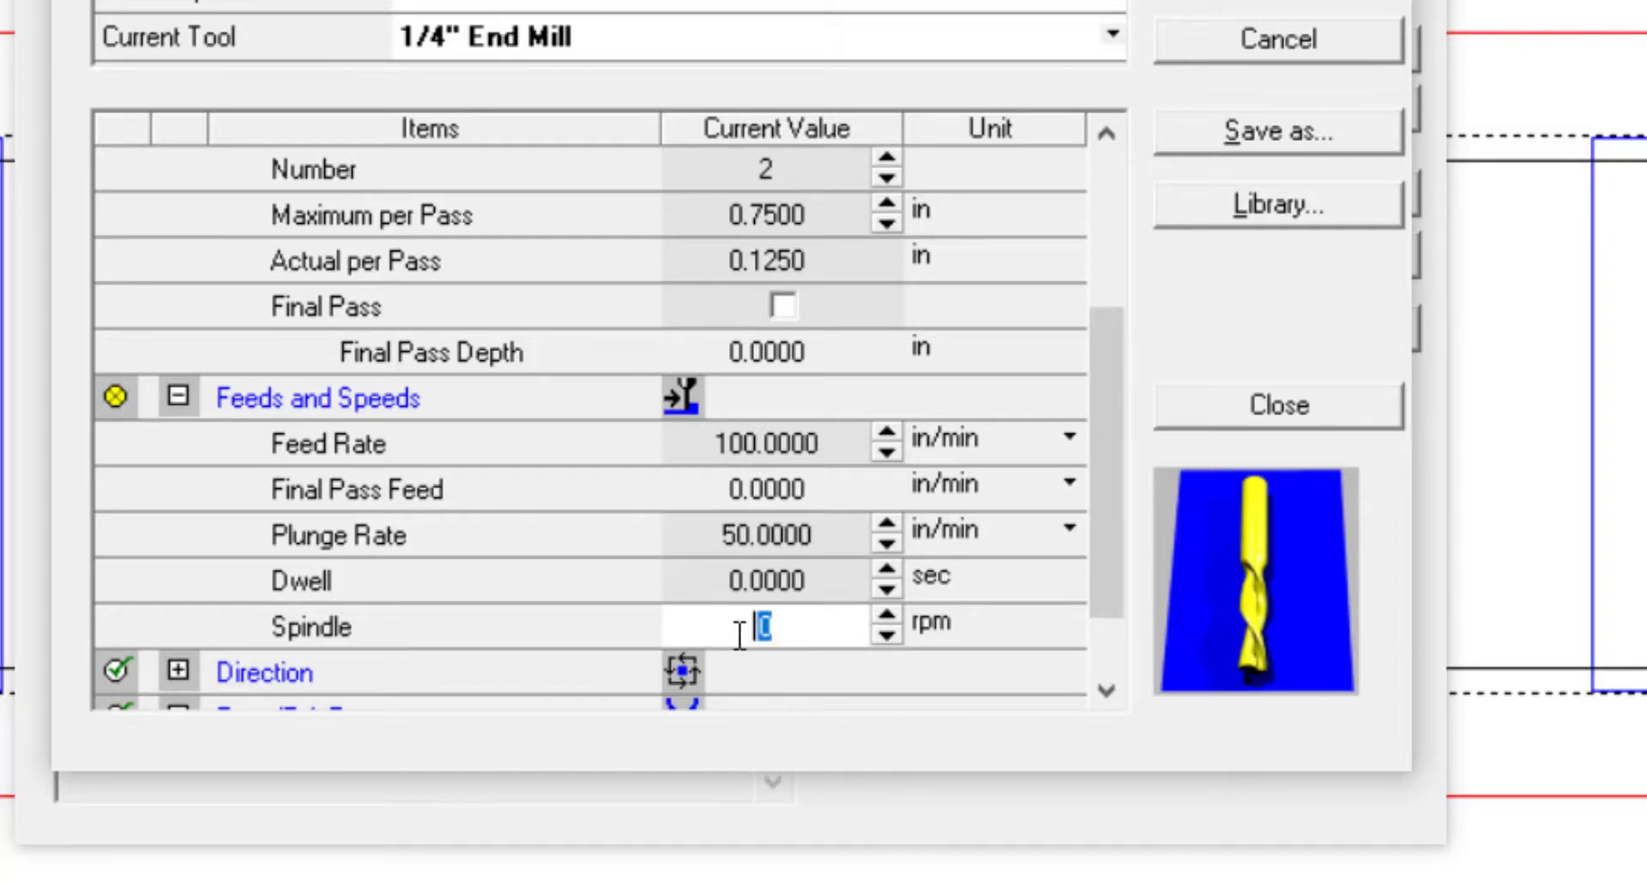
type("18000")
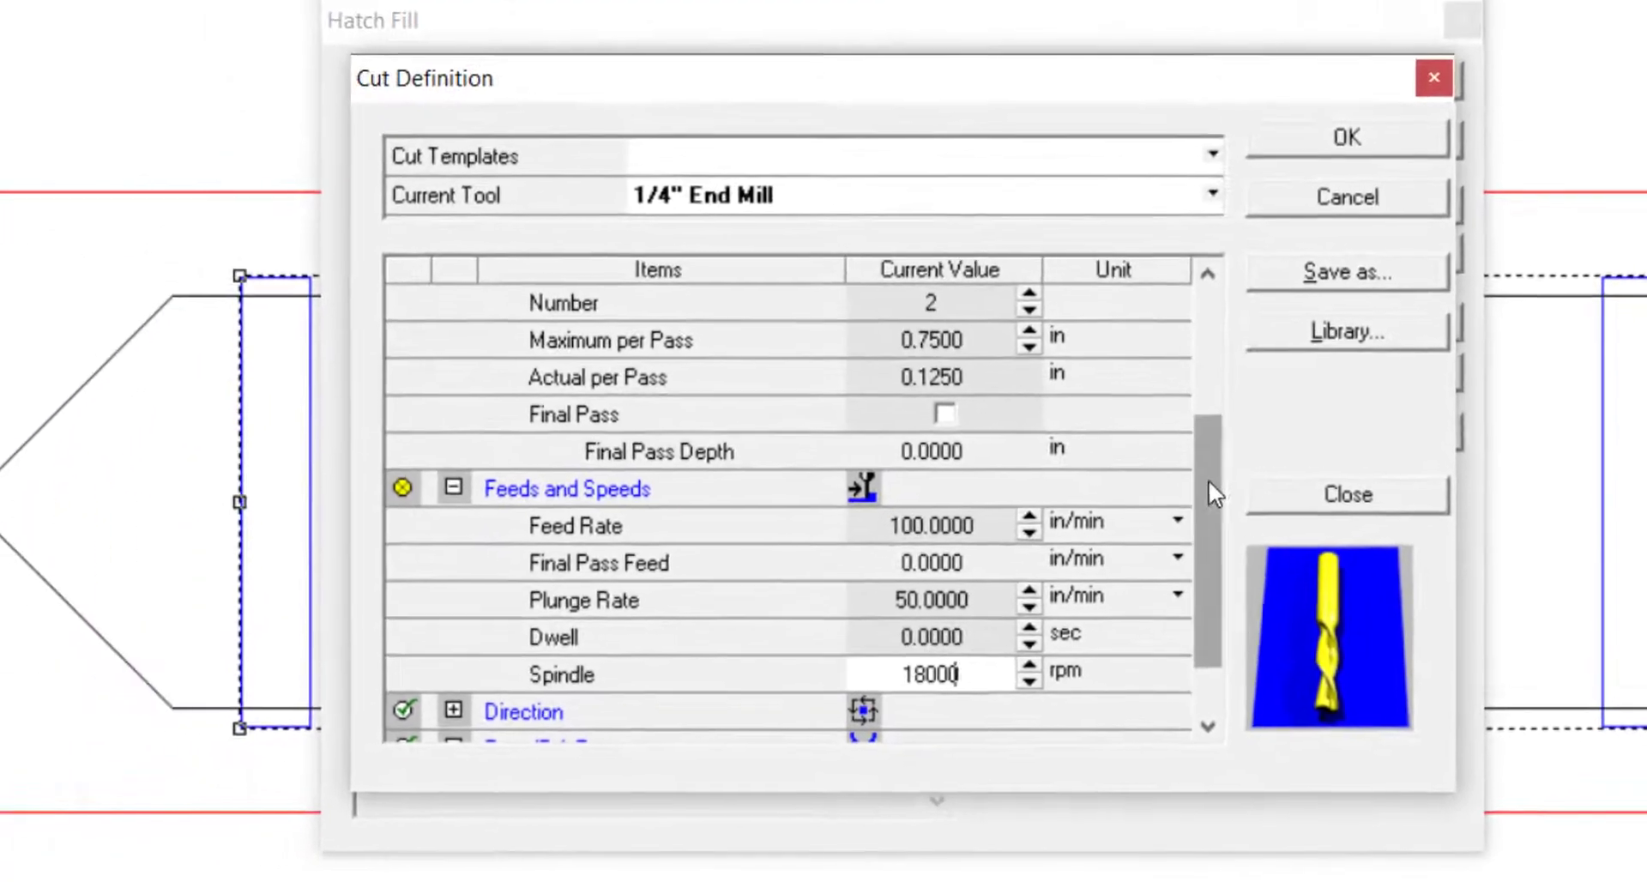
Set the hatch angle to 90 and generate the hatch fill toolpaths on the three rectangles
left_click_drag(1210, 486, 1193, 344)
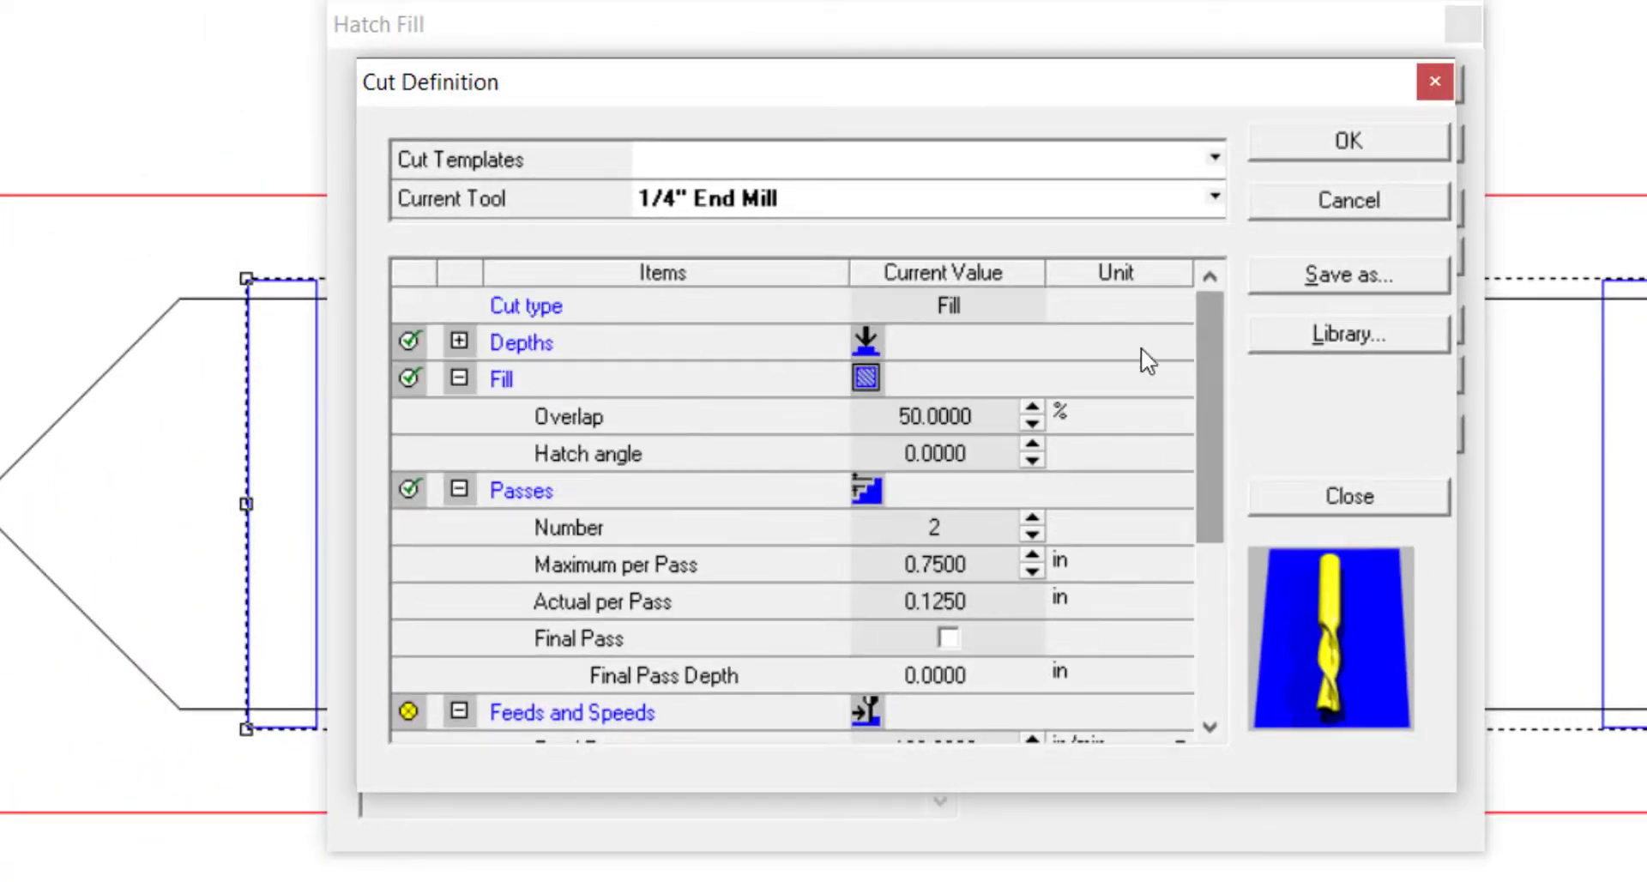
left_click(987, 448)
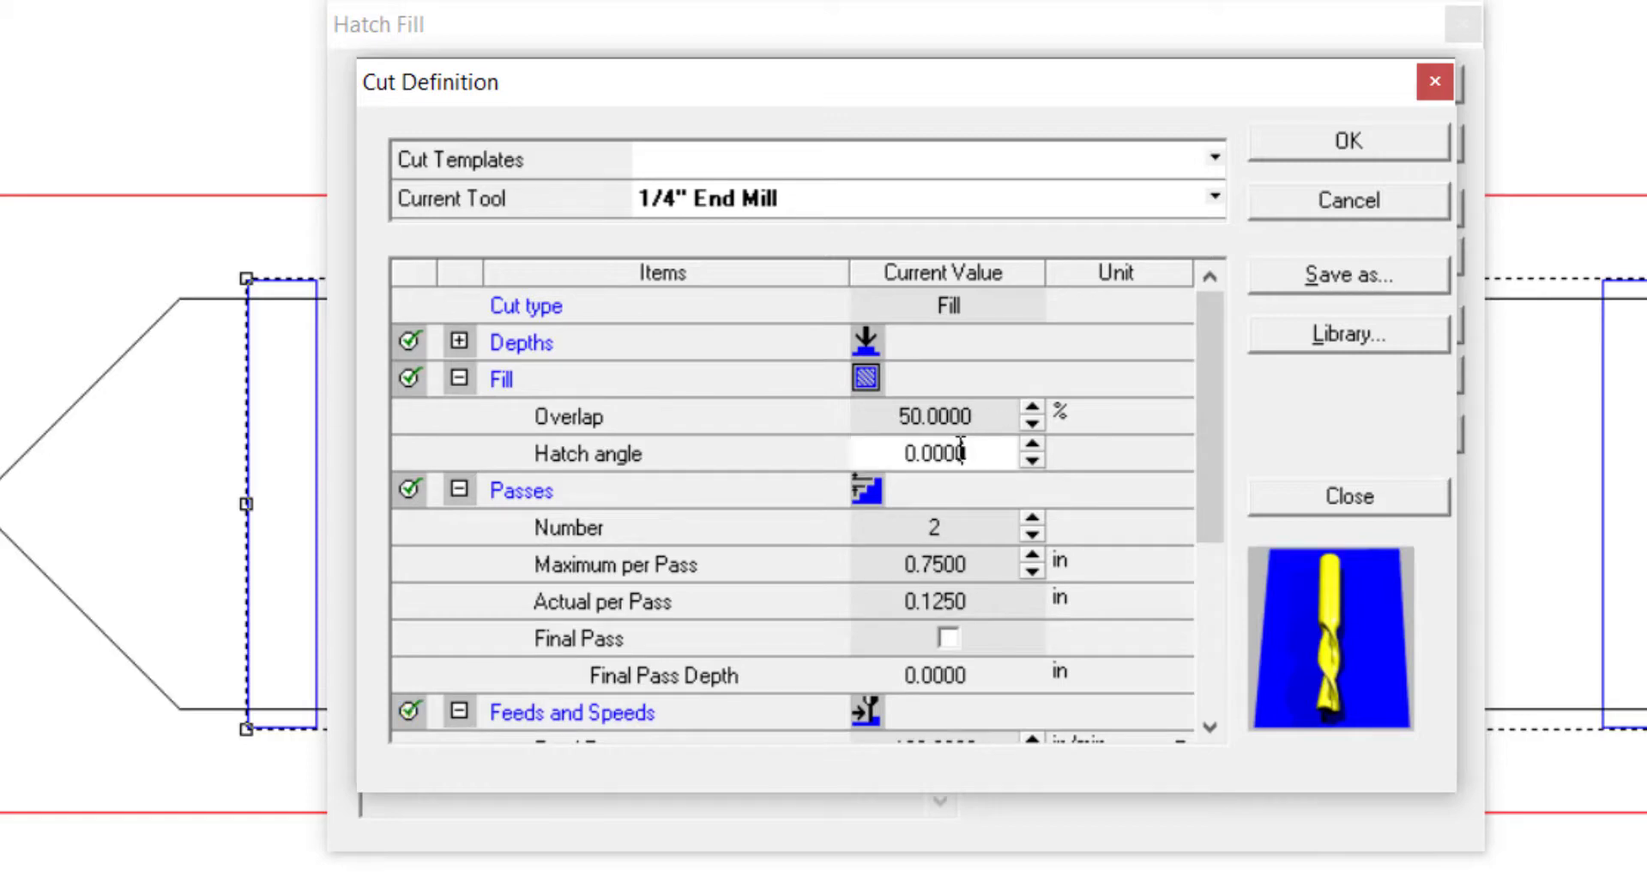
left_click_drag(982, 452, 903, 452)
type("90")
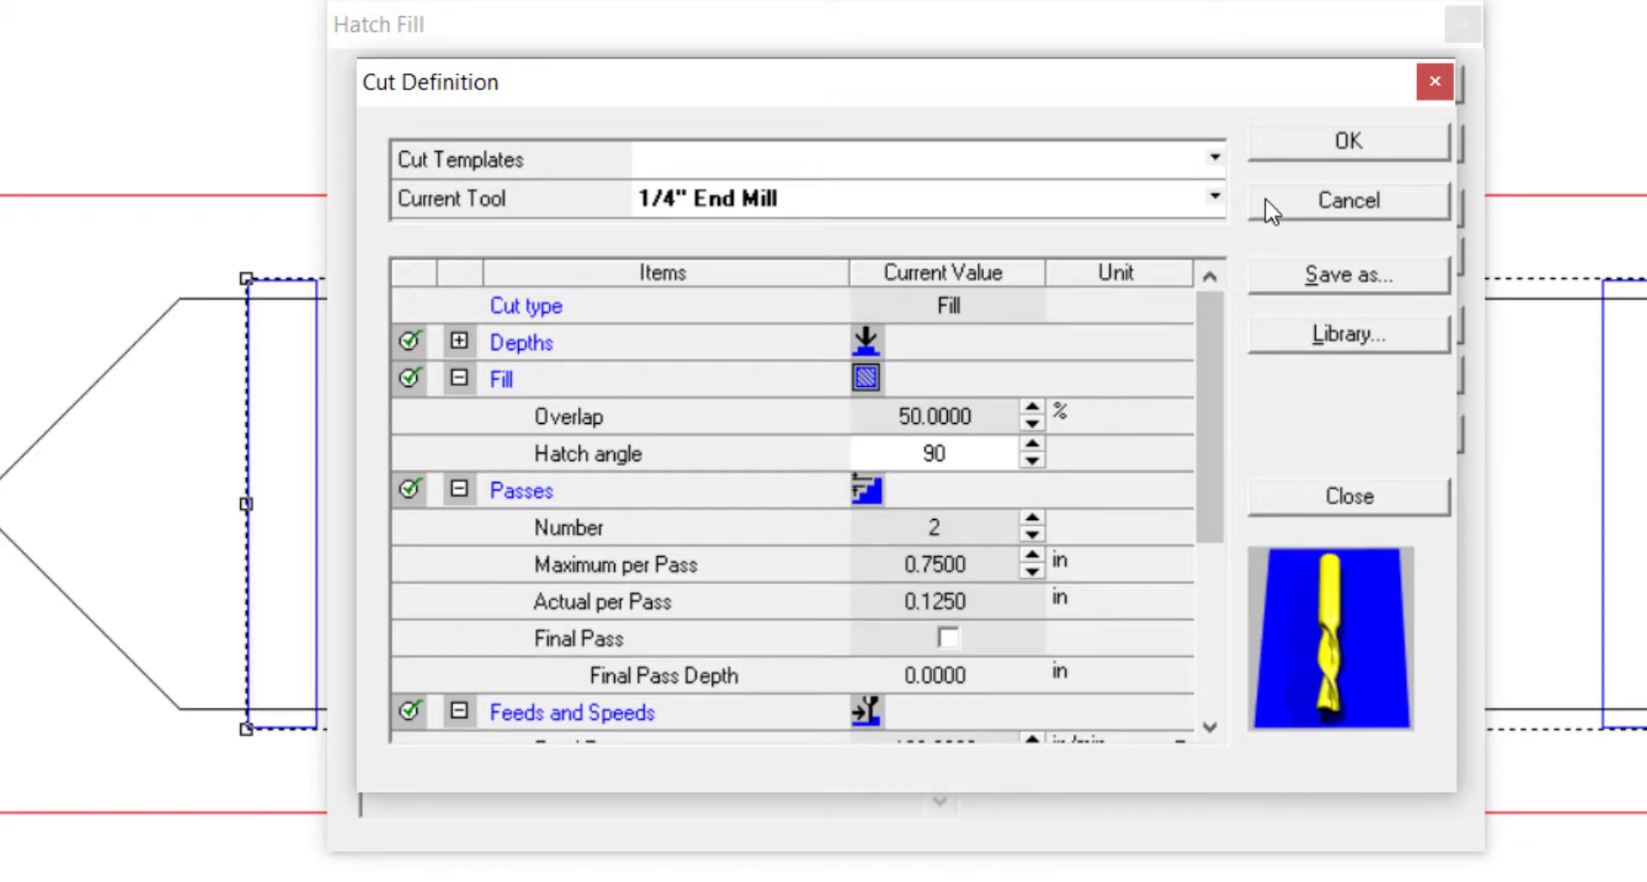
left_click(1316, 142)
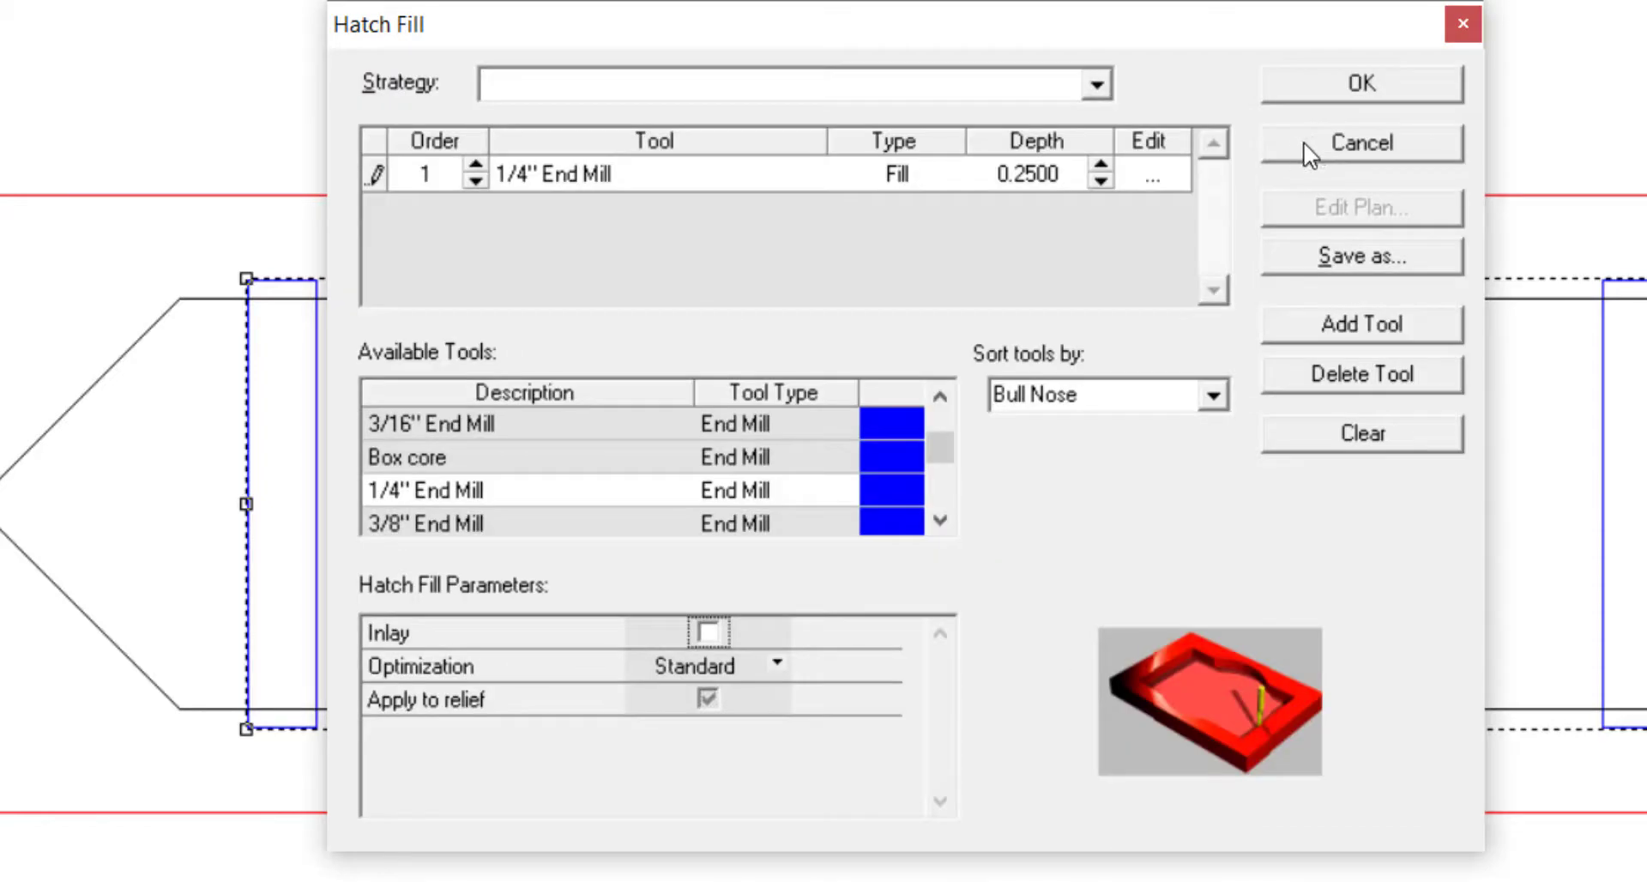
left_click(1313, 84)
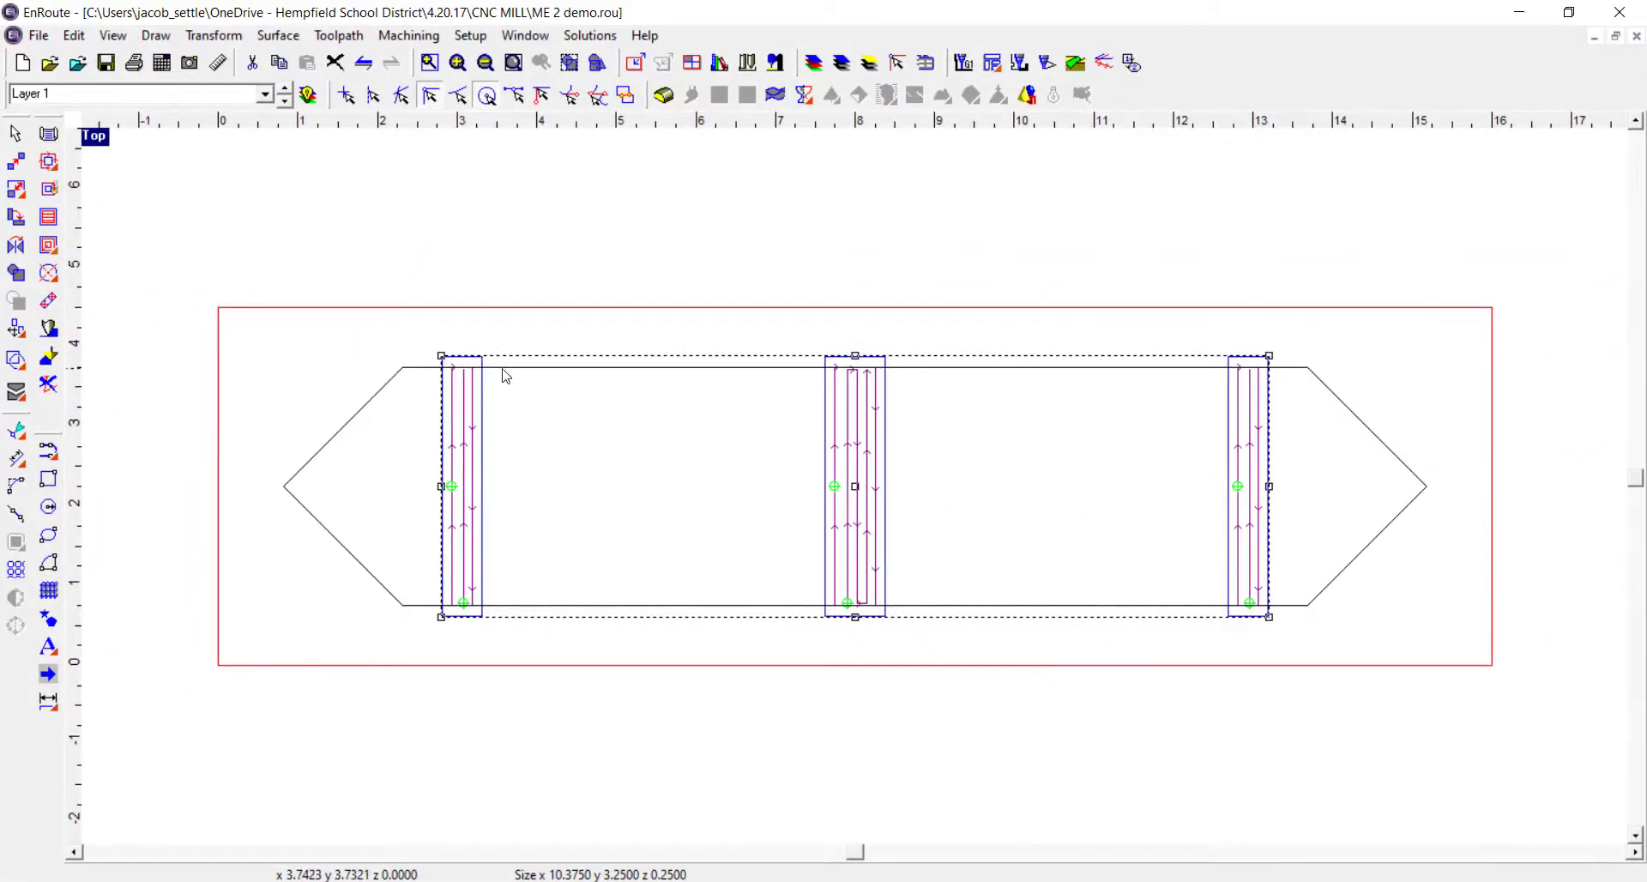
scroll(455, 370, "up", 2)
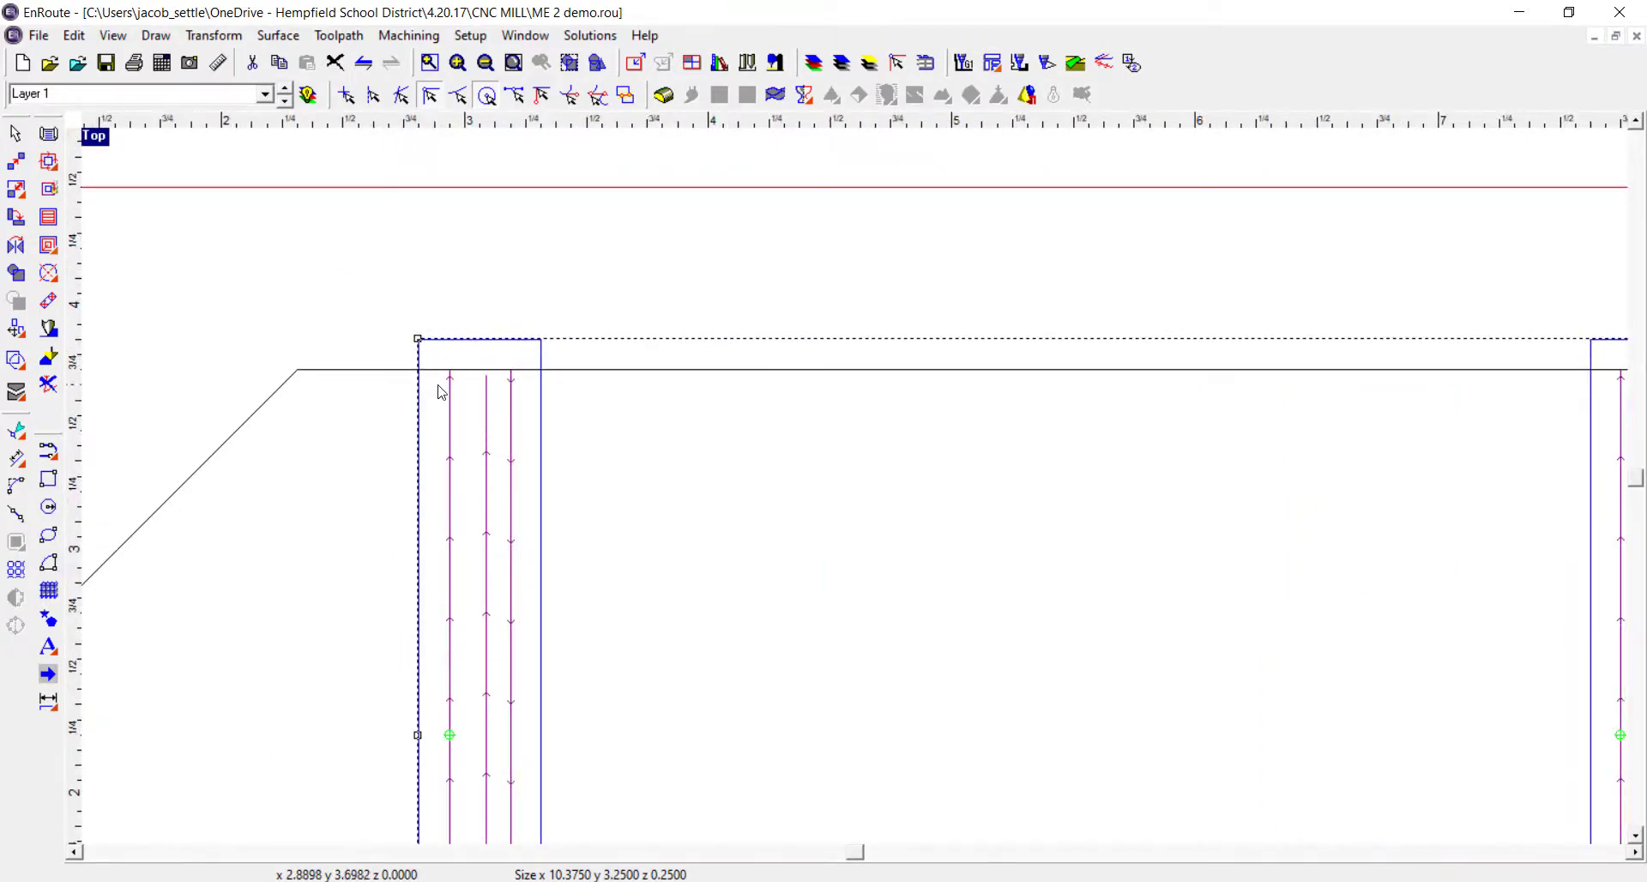
Start an external router offset on the part outline with the 1/4" End Mill at a depth of 0.5
scroll(509, 380, "down", 3)
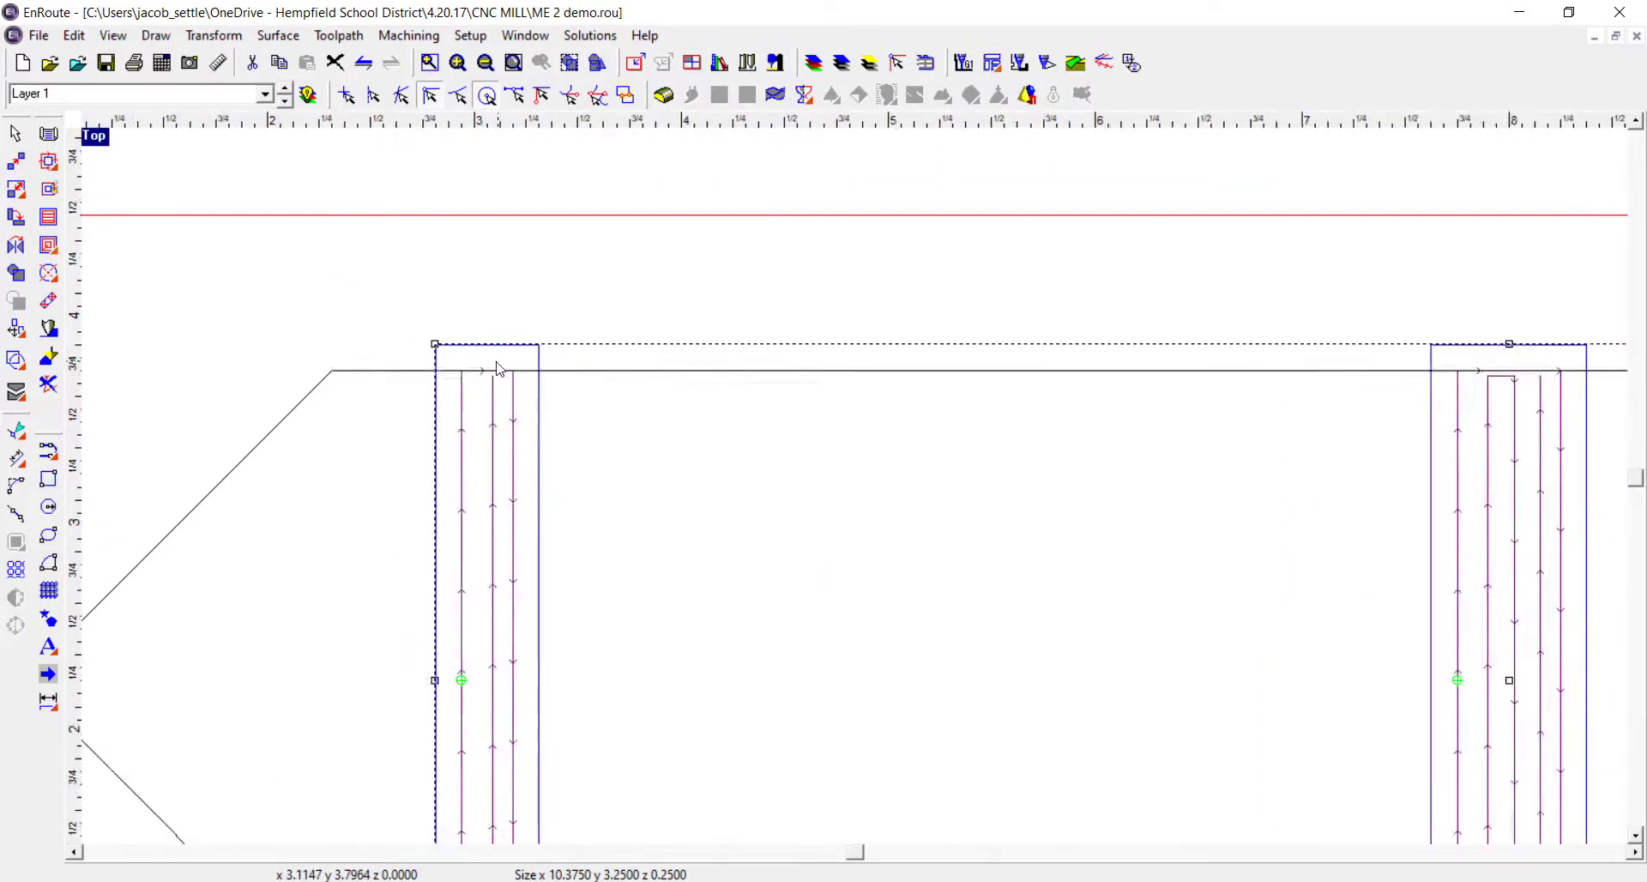
left_click(574, 331)
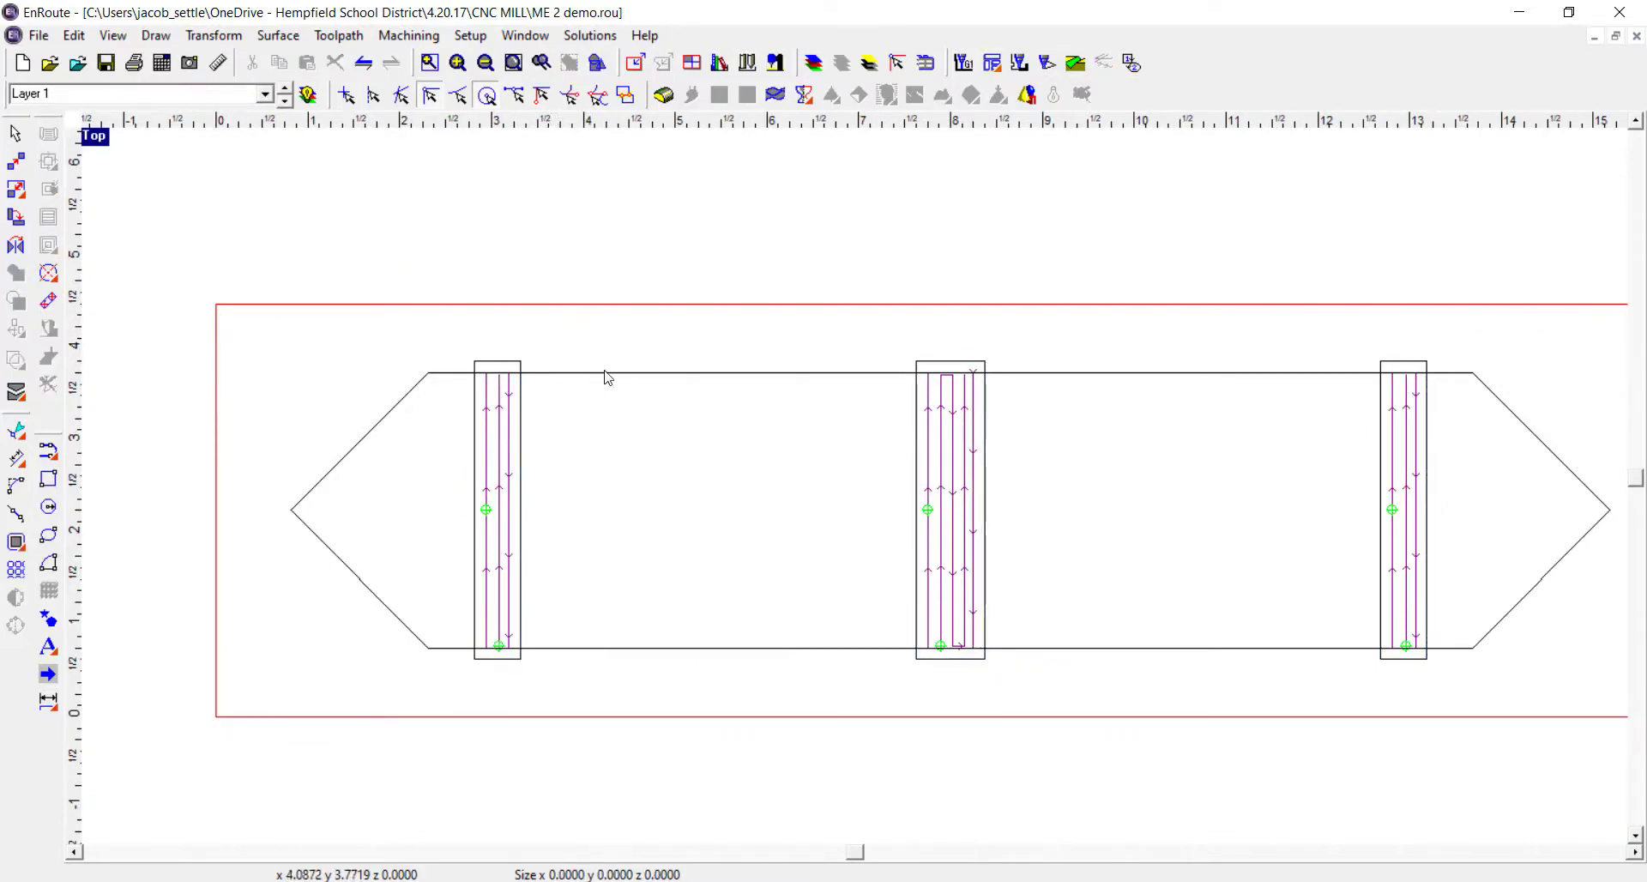
left_click(649, 374)
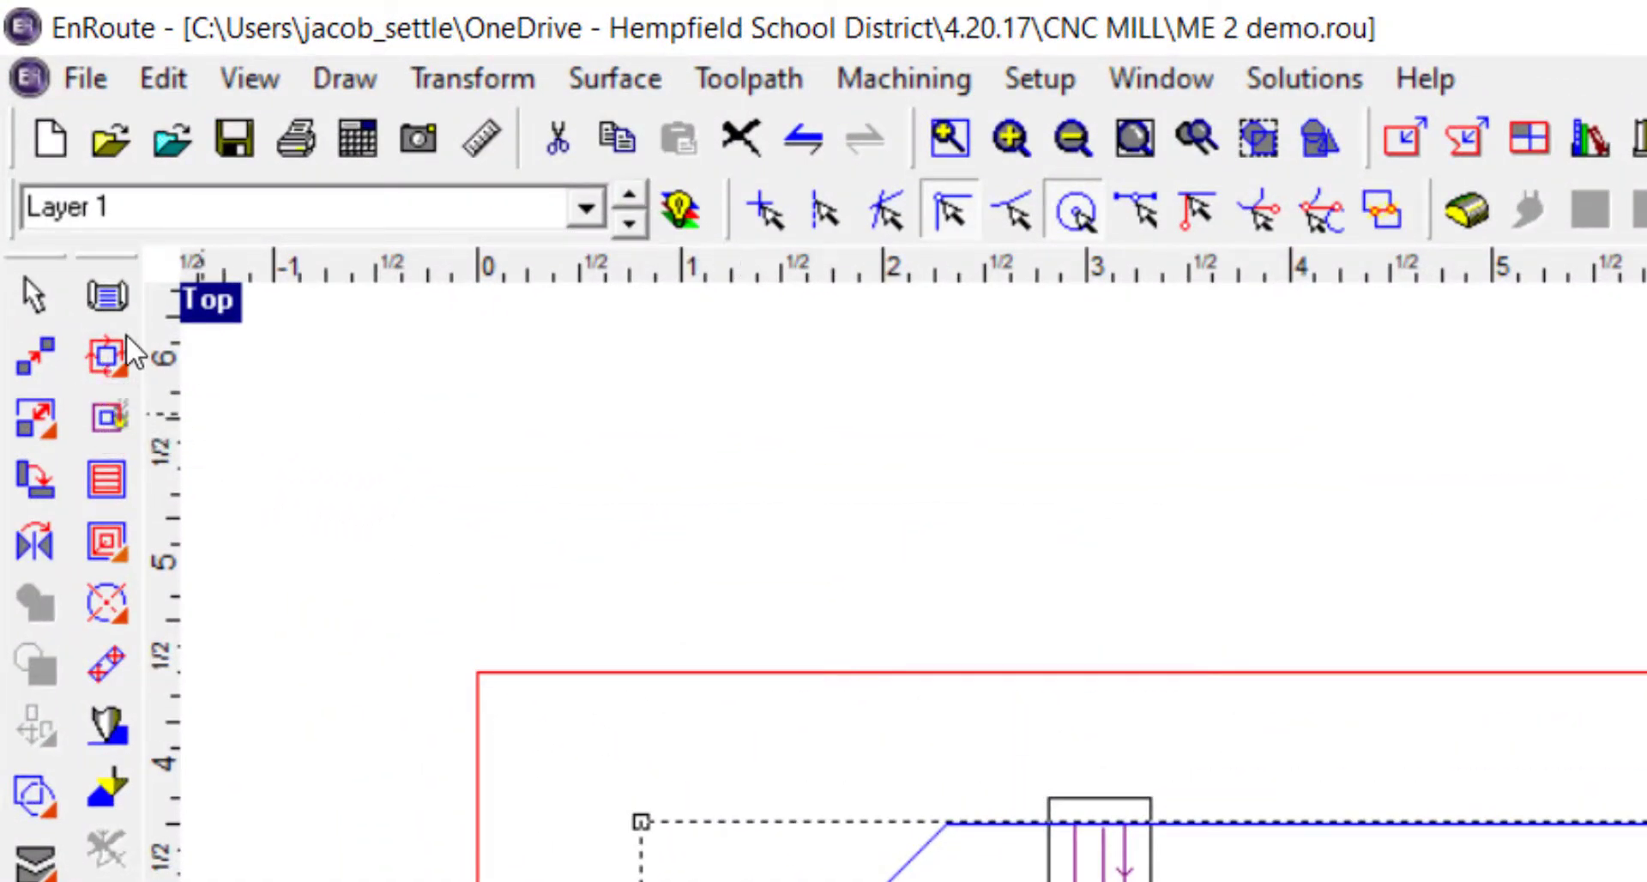
left_click(110, 367)
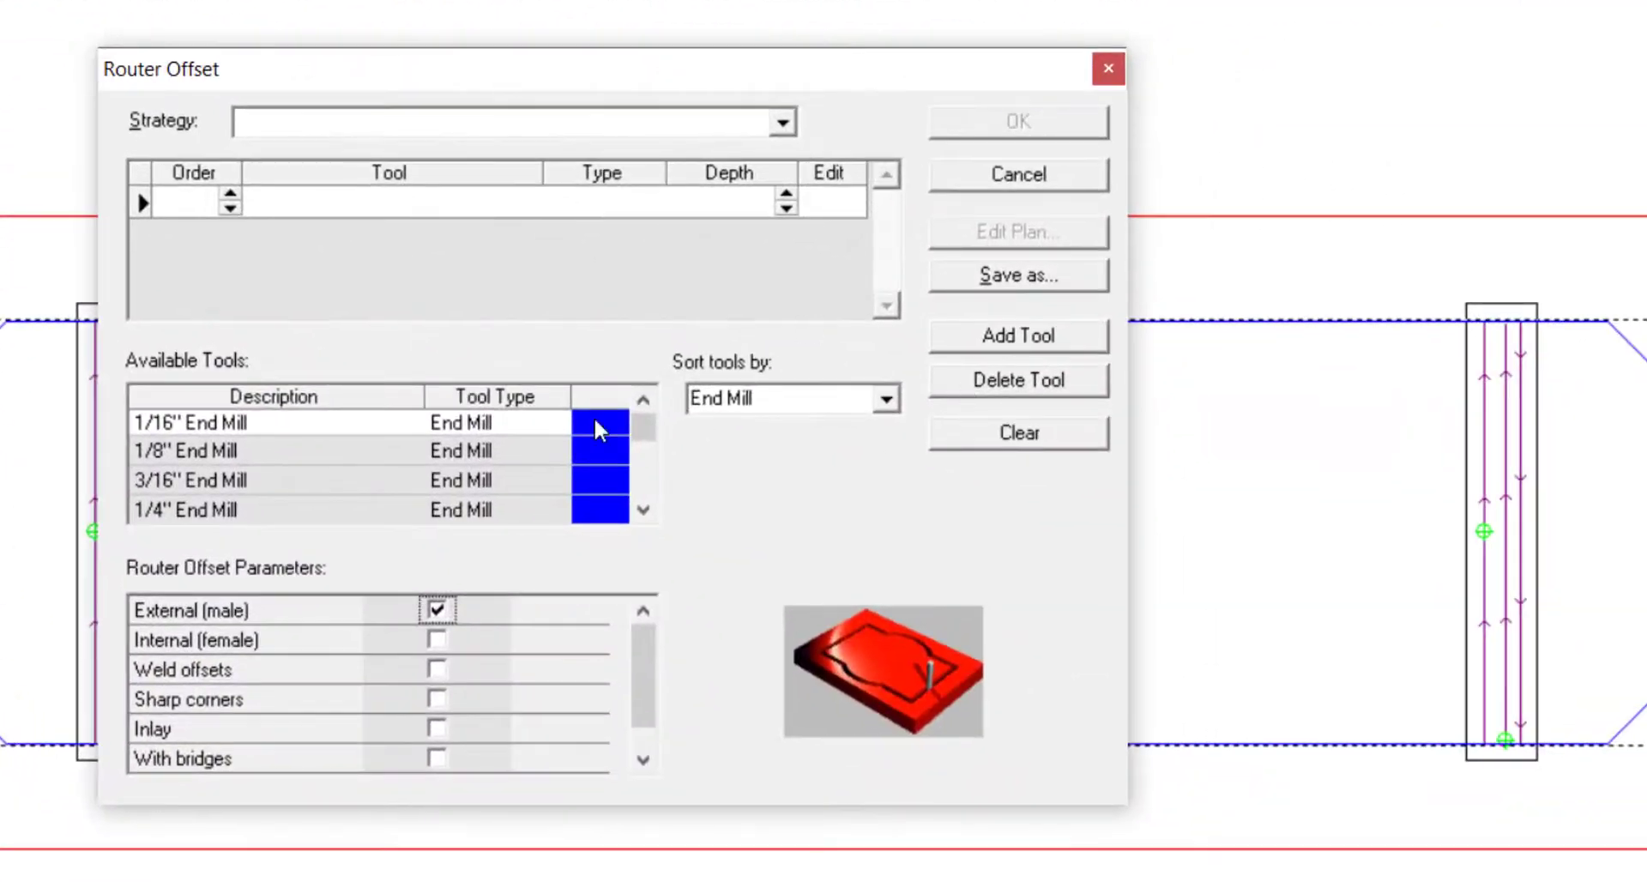
double_click(225, 512)
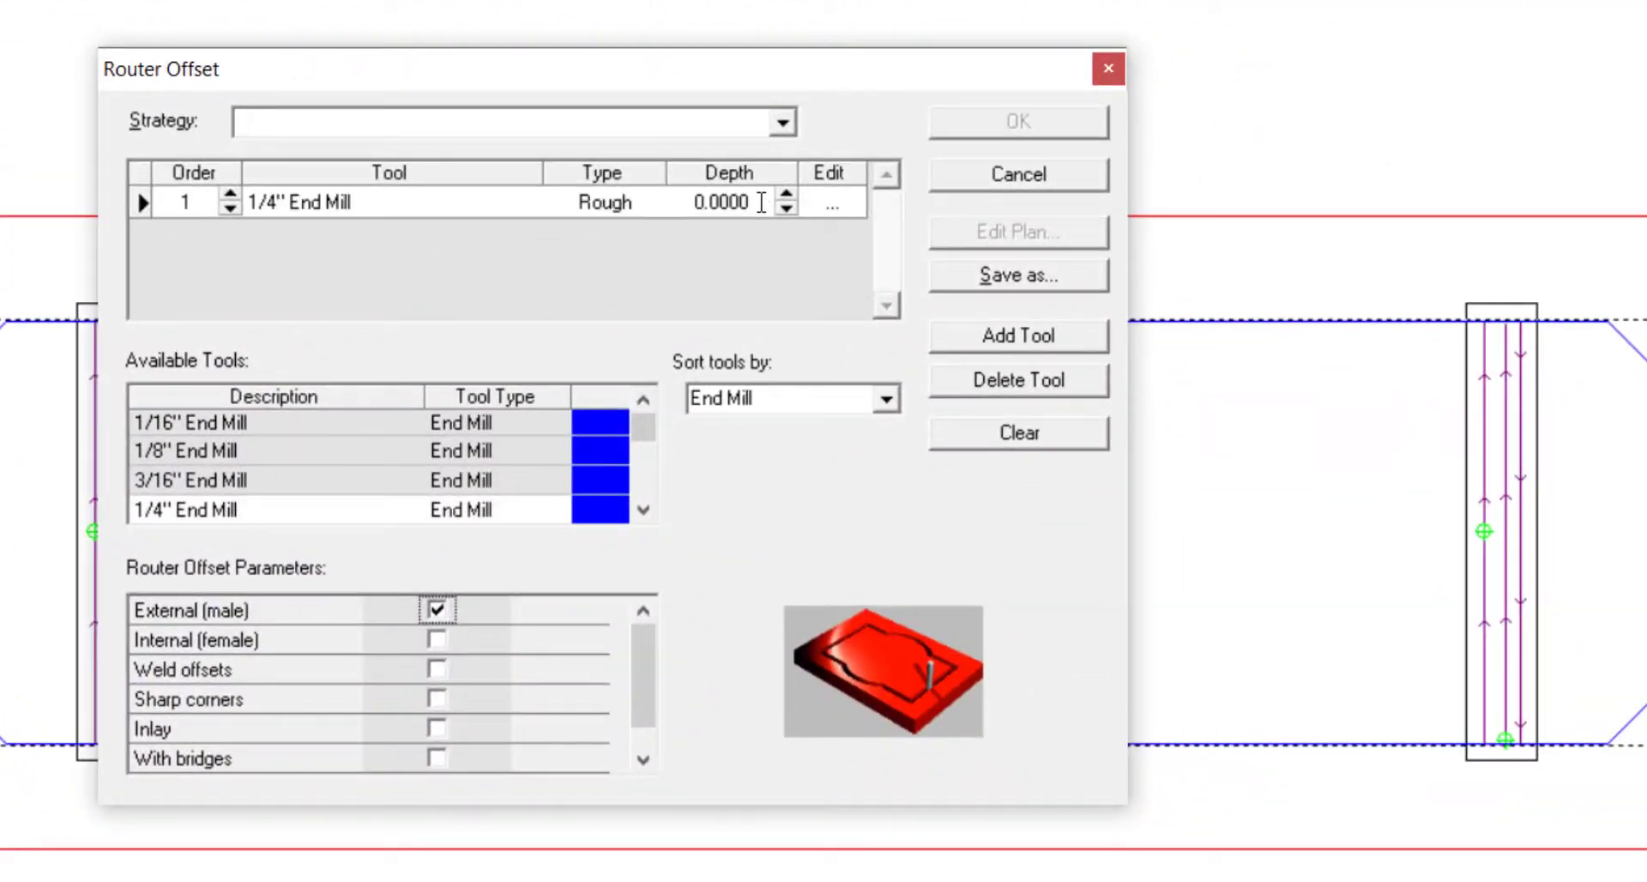
left_click_drag(761, 203, 713, 203)
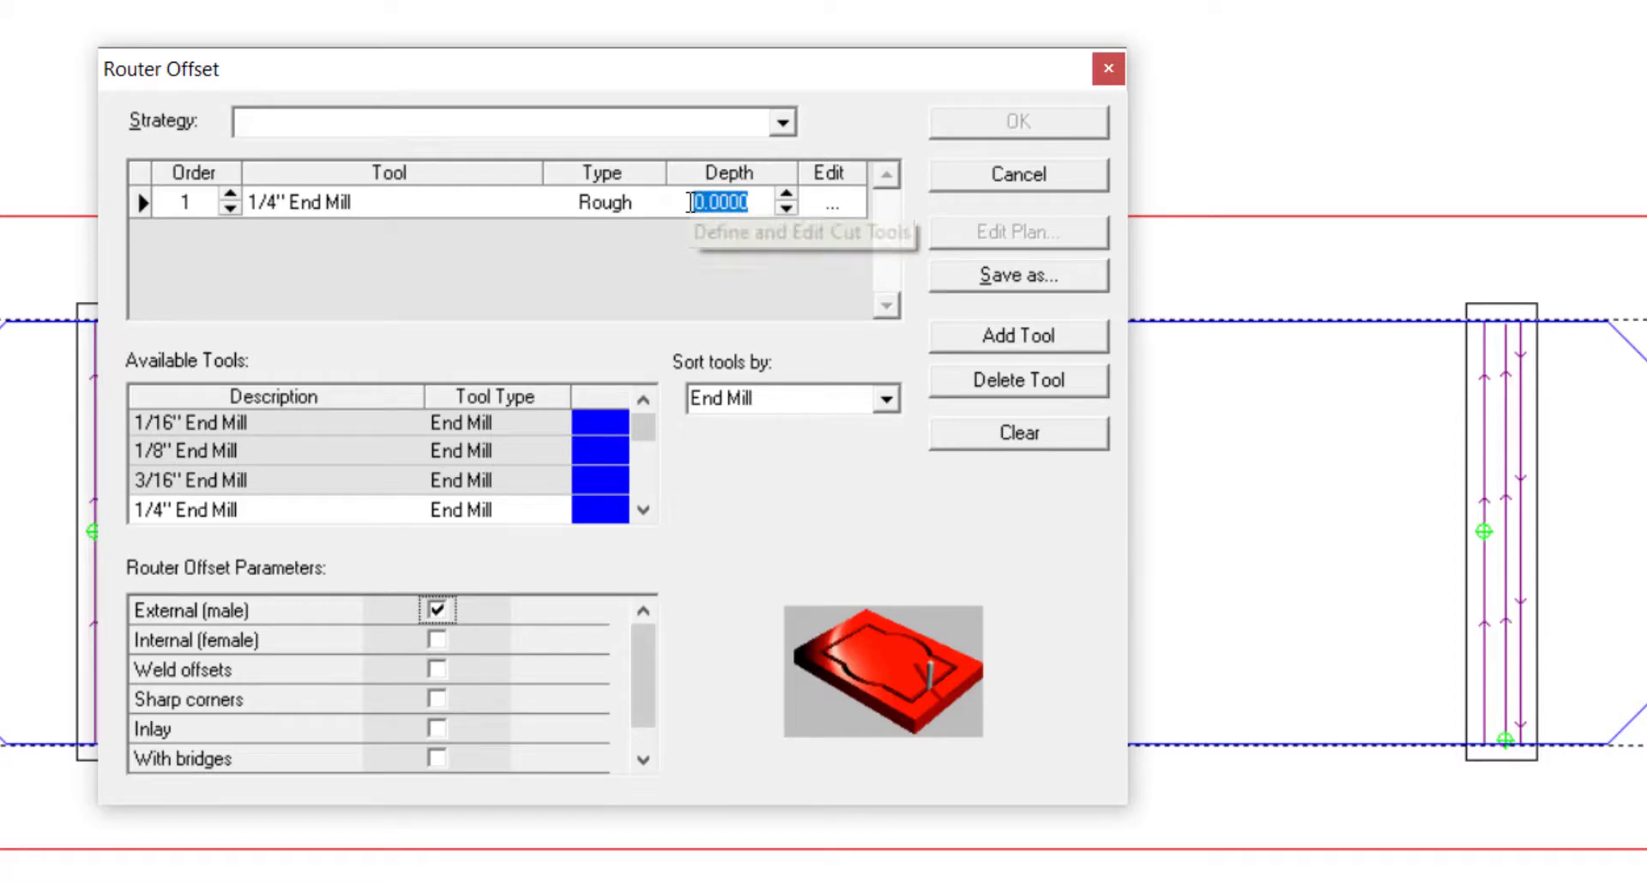
key("BackSpace")
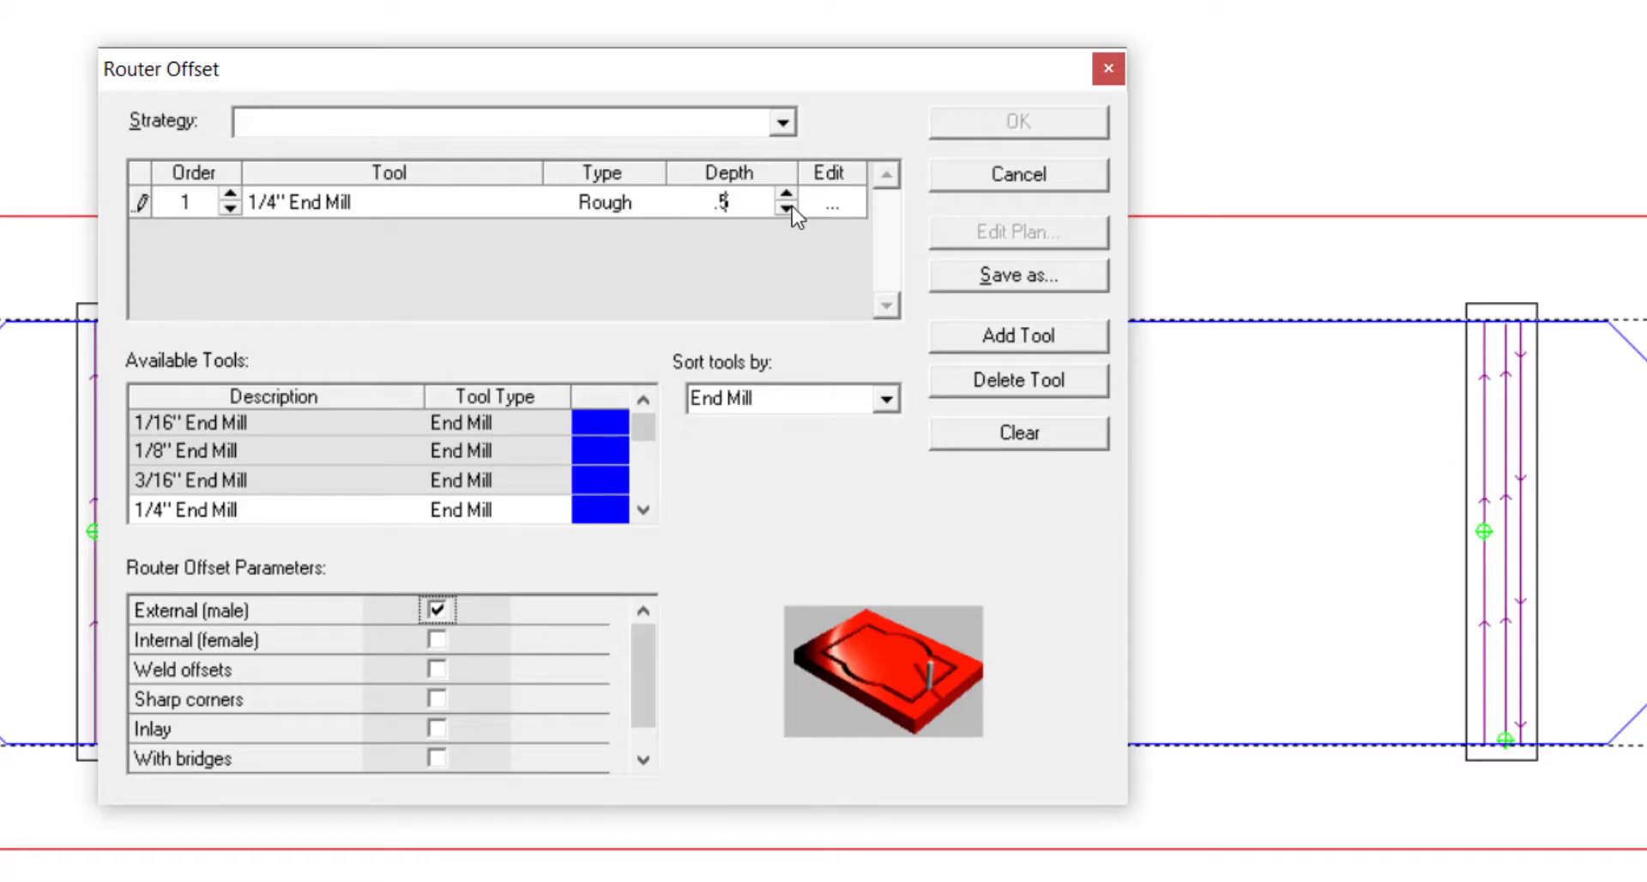
Open the offset end mill's cut definition and set the number of passes to 4
left_click(830, 204)
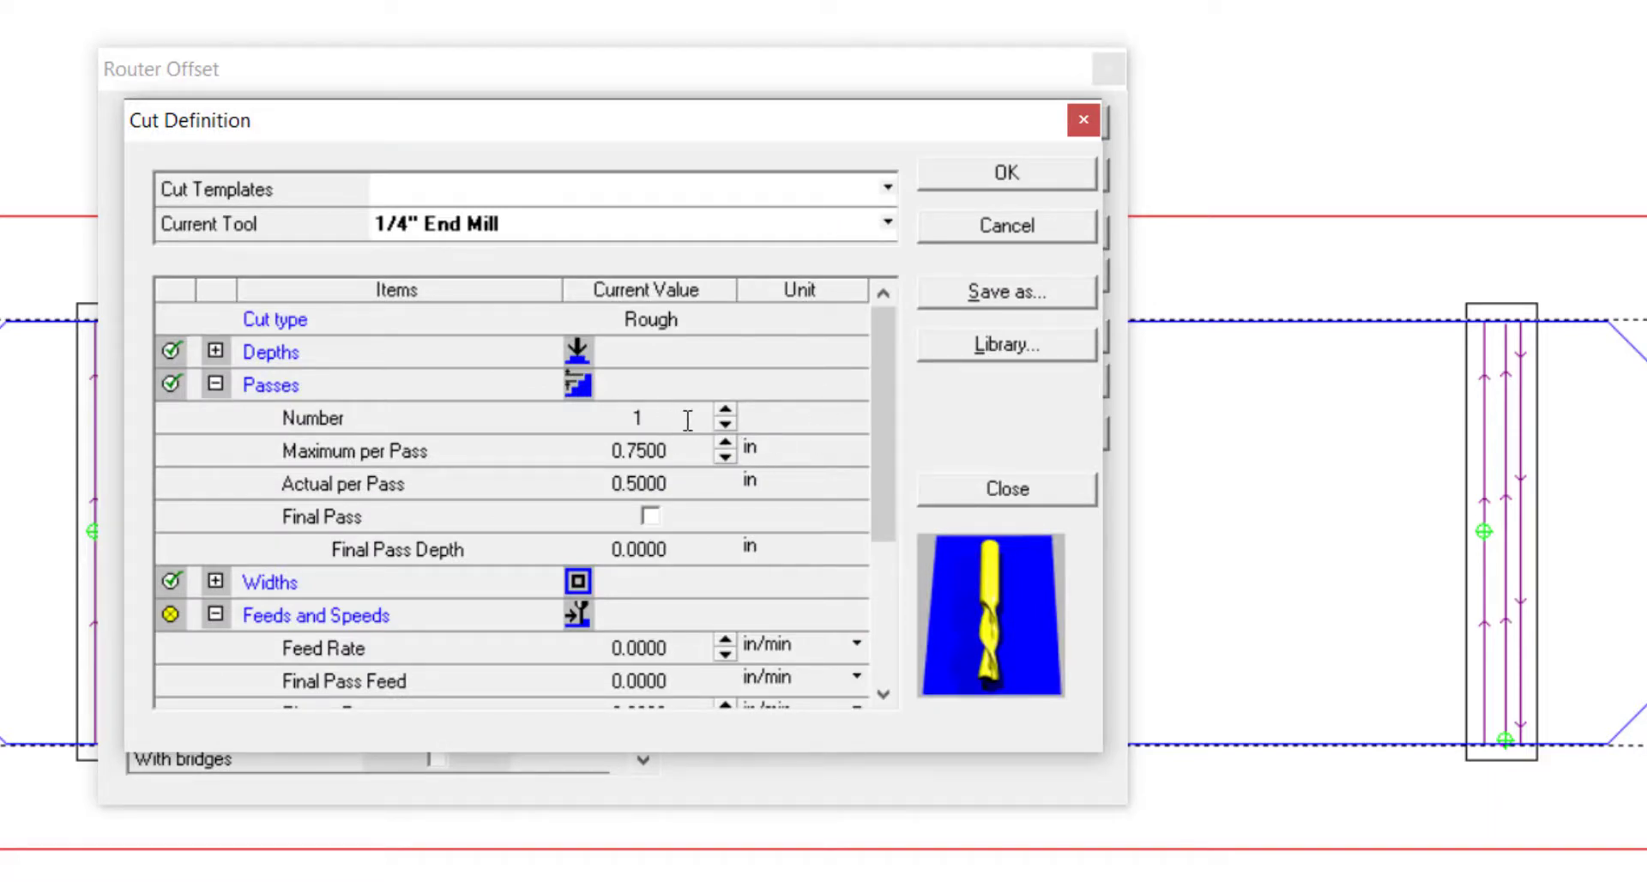
left_click(726, 411)
left_click(726, 411)
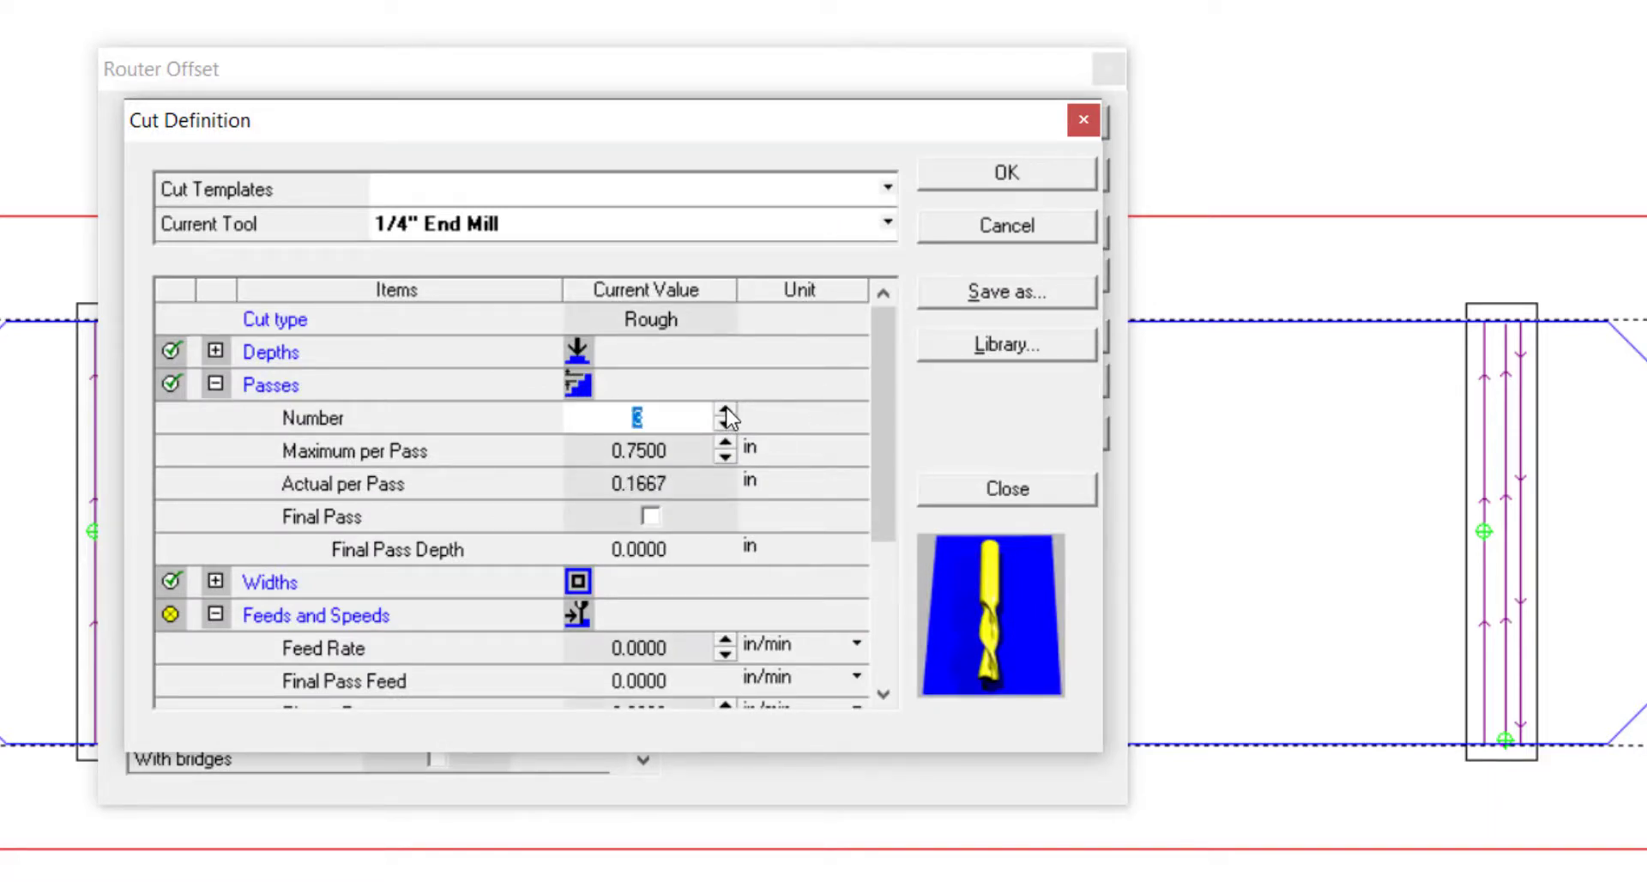
left_click(726, 411)
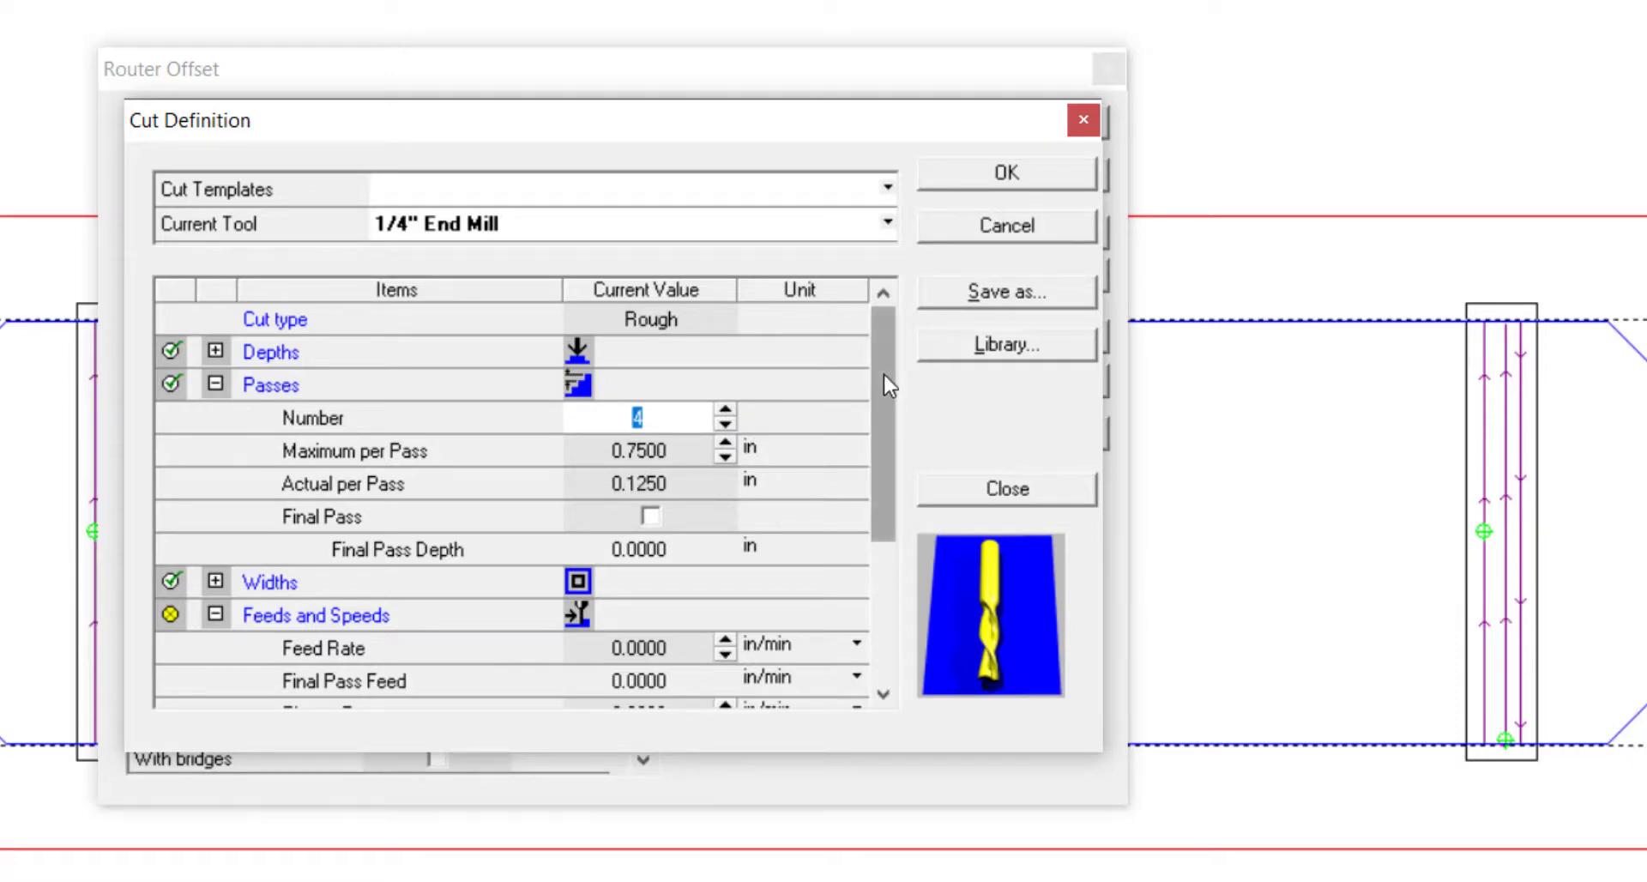
Set the feed rate to 100 in/min, plunge rate to 50 in/min and spindle to 18000 rpm, and generate the outline's offset toolpath
left_click_drag(884, 374, 884, 475)
left_click(694, 483)
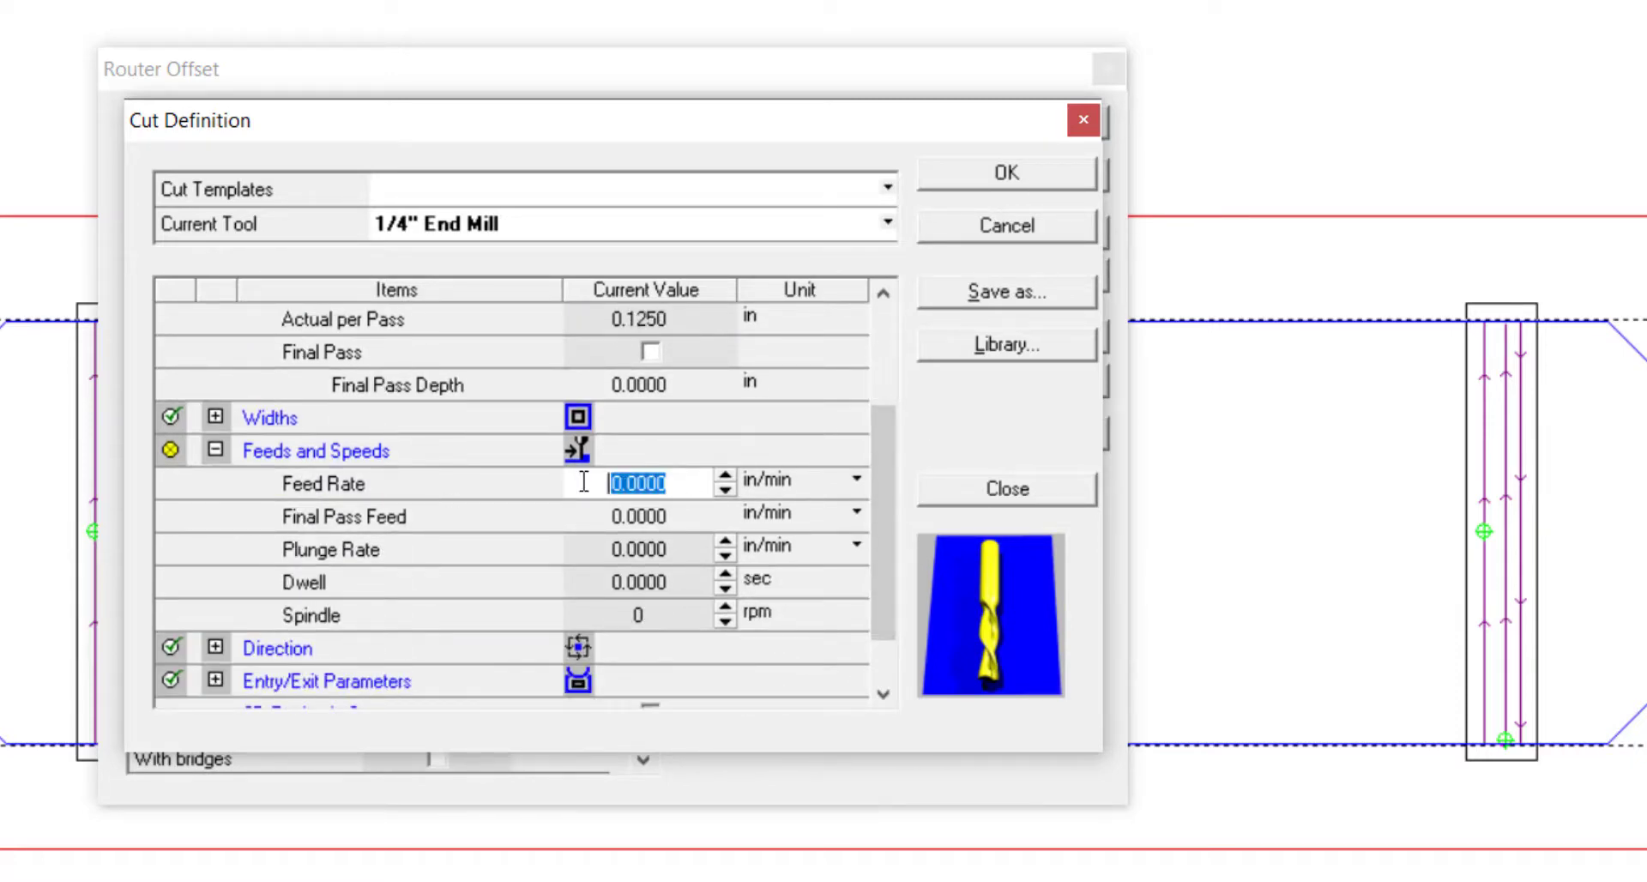
type("1")
left_click(685, 549)
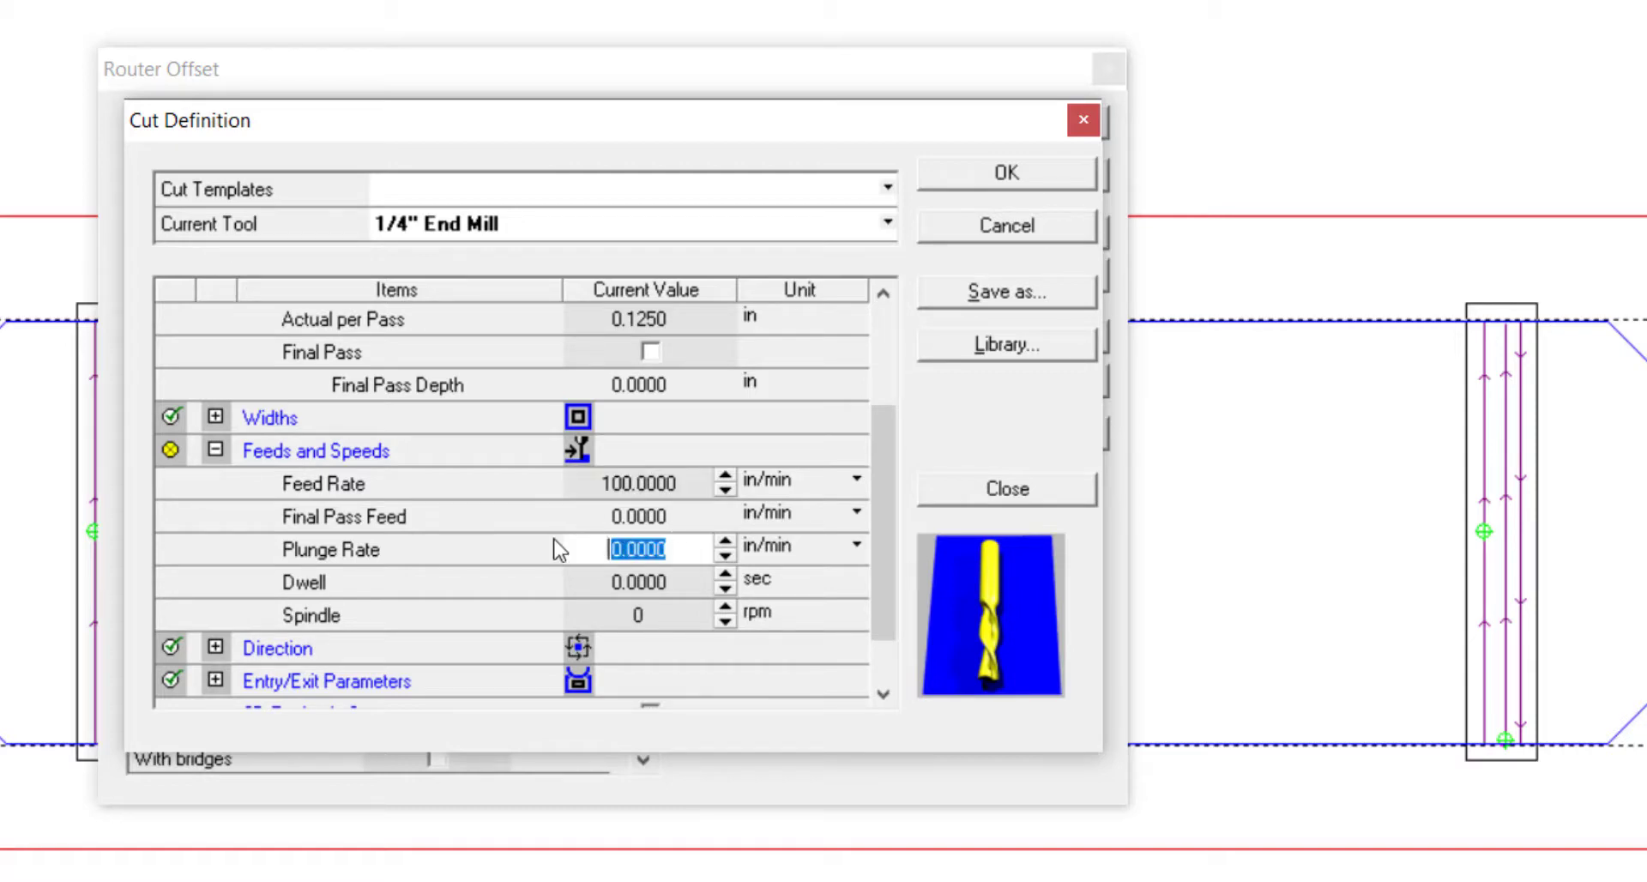
type("50")
left_click(631, 614)
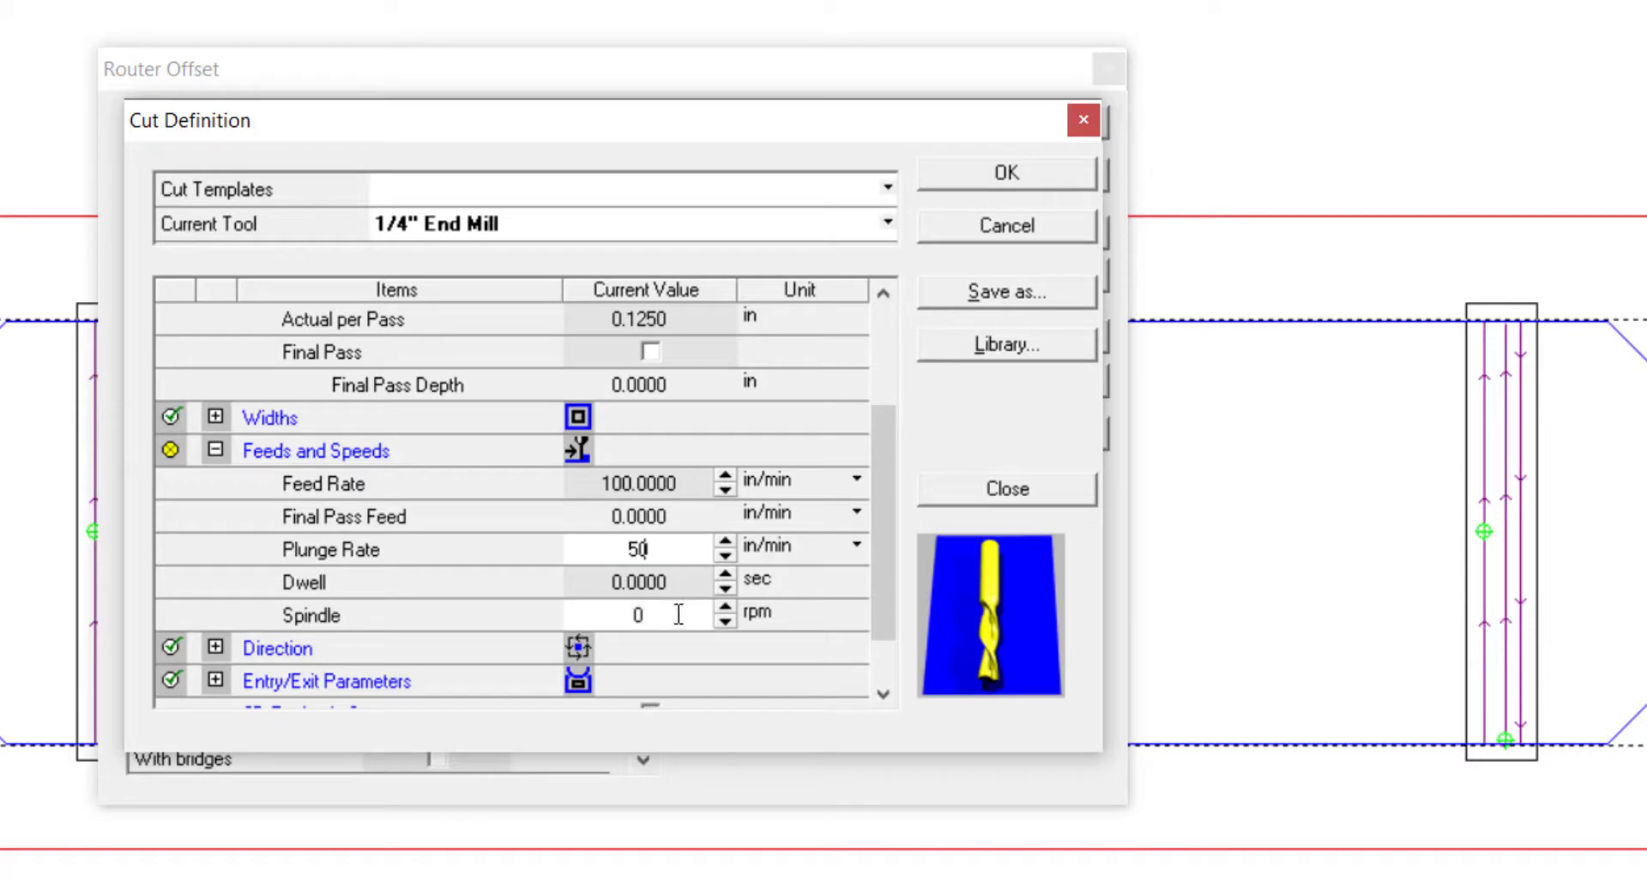
type("18000")
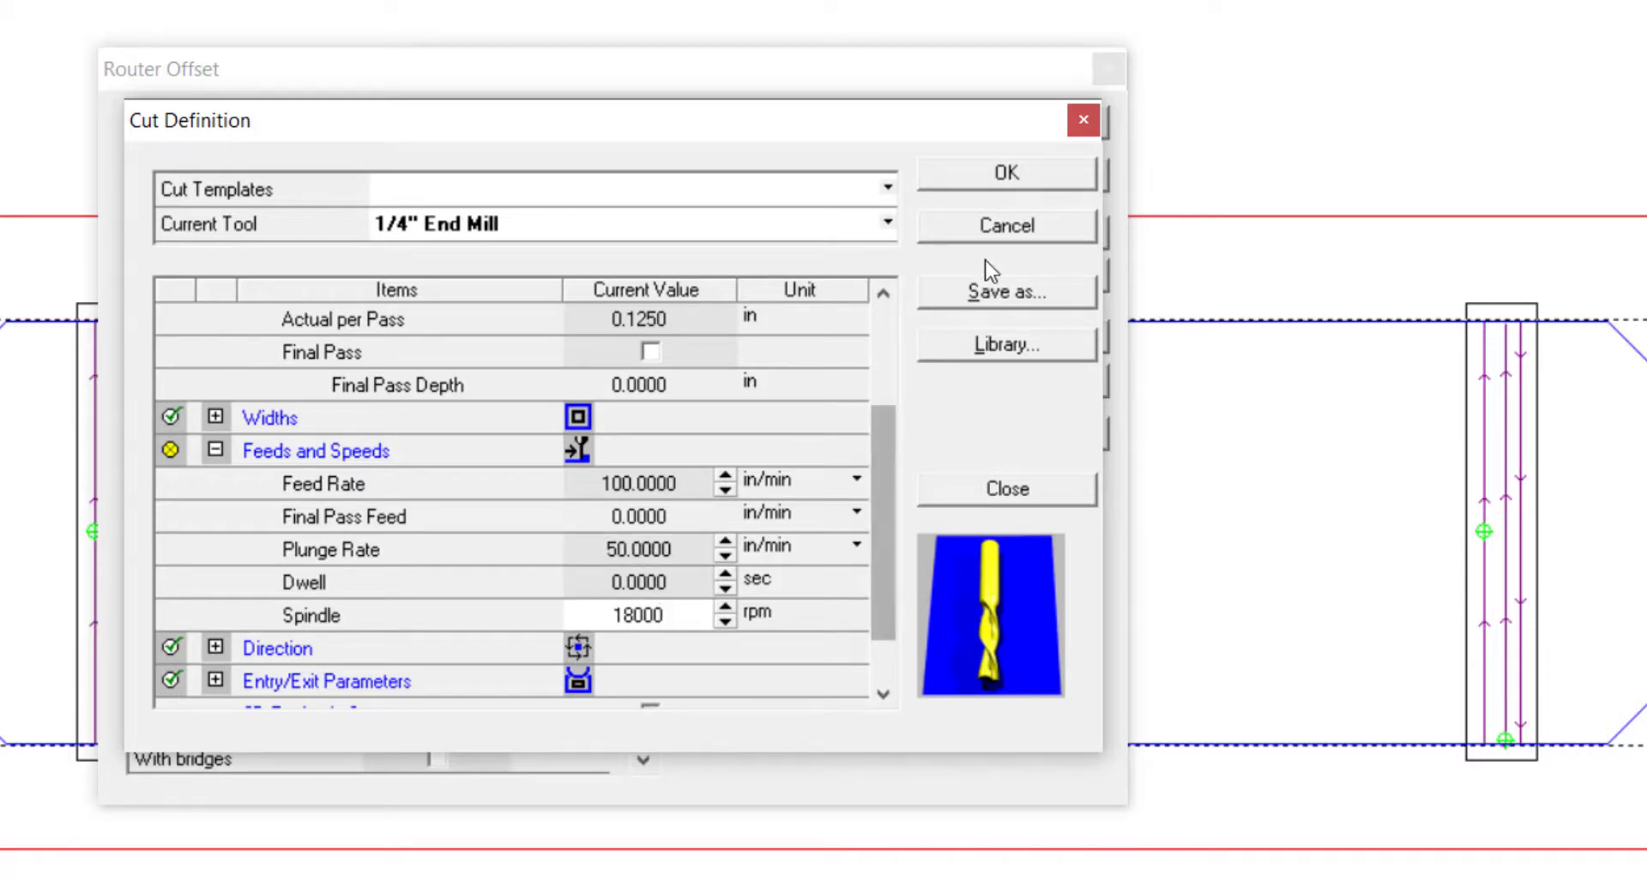
left_click(978, 178)
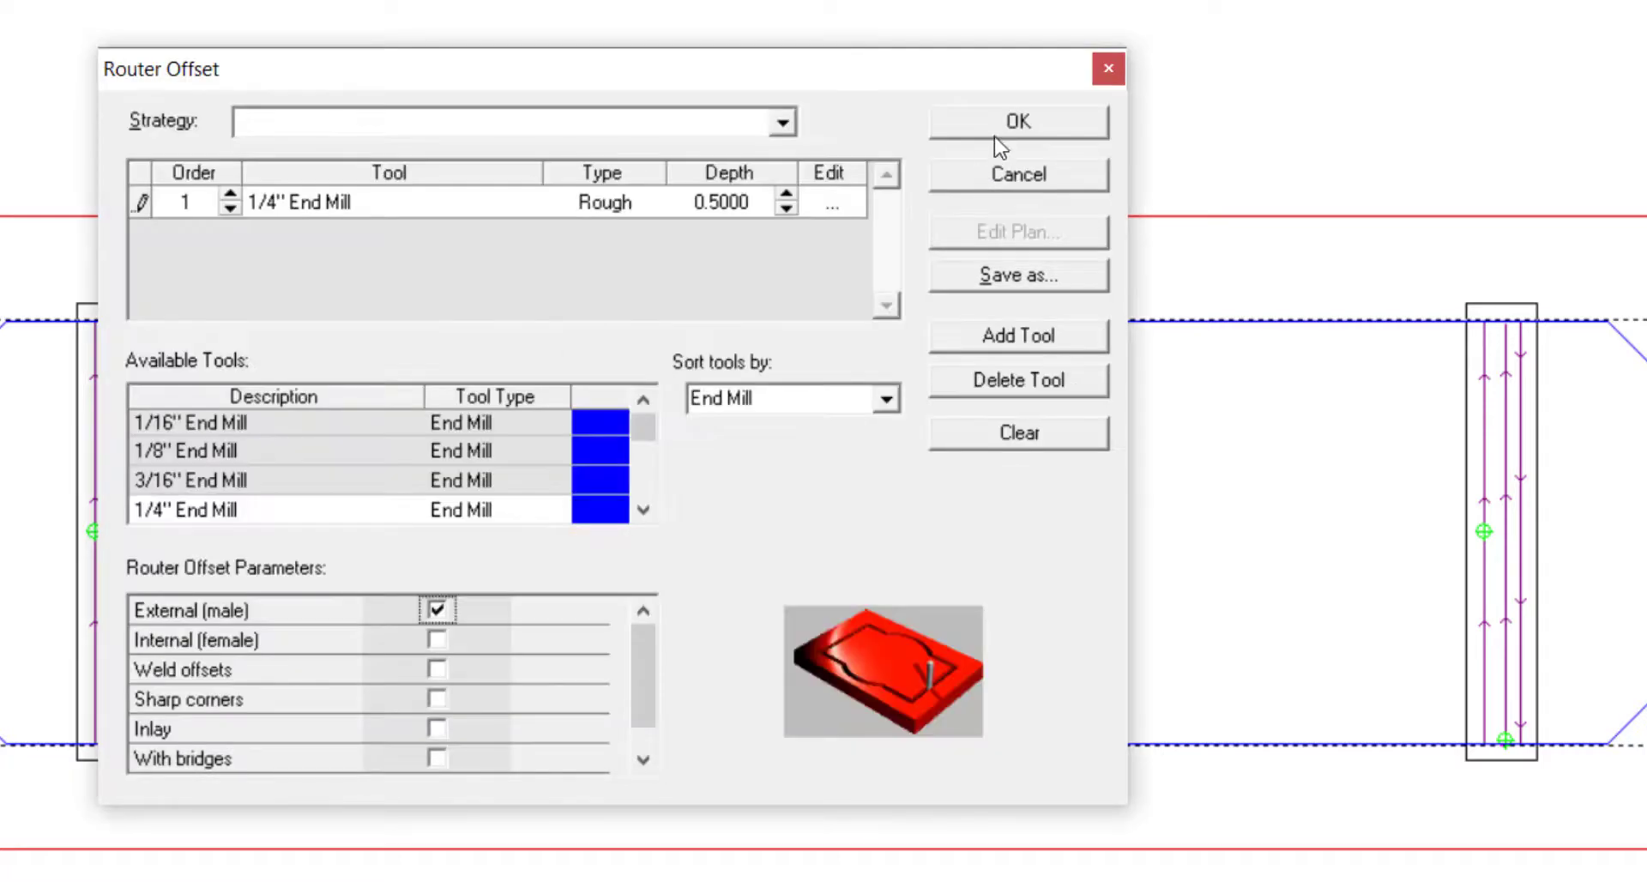
left_click(1005, 129)
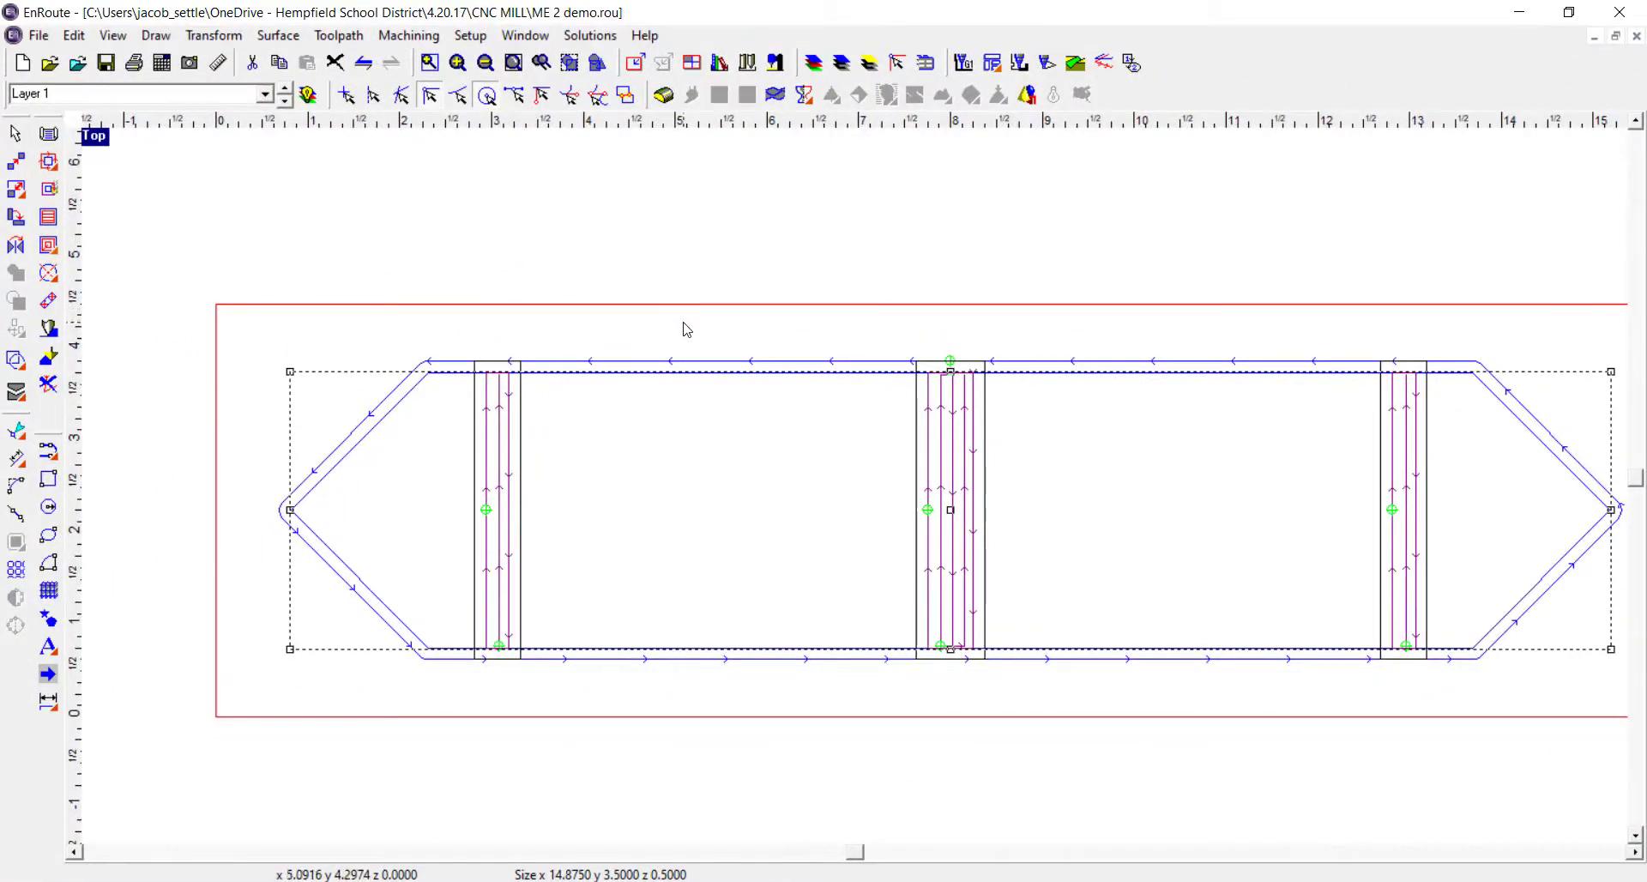
Run an animated 3D simulation of all toolpaths with the plate shown rendered
left_click(409, 39)
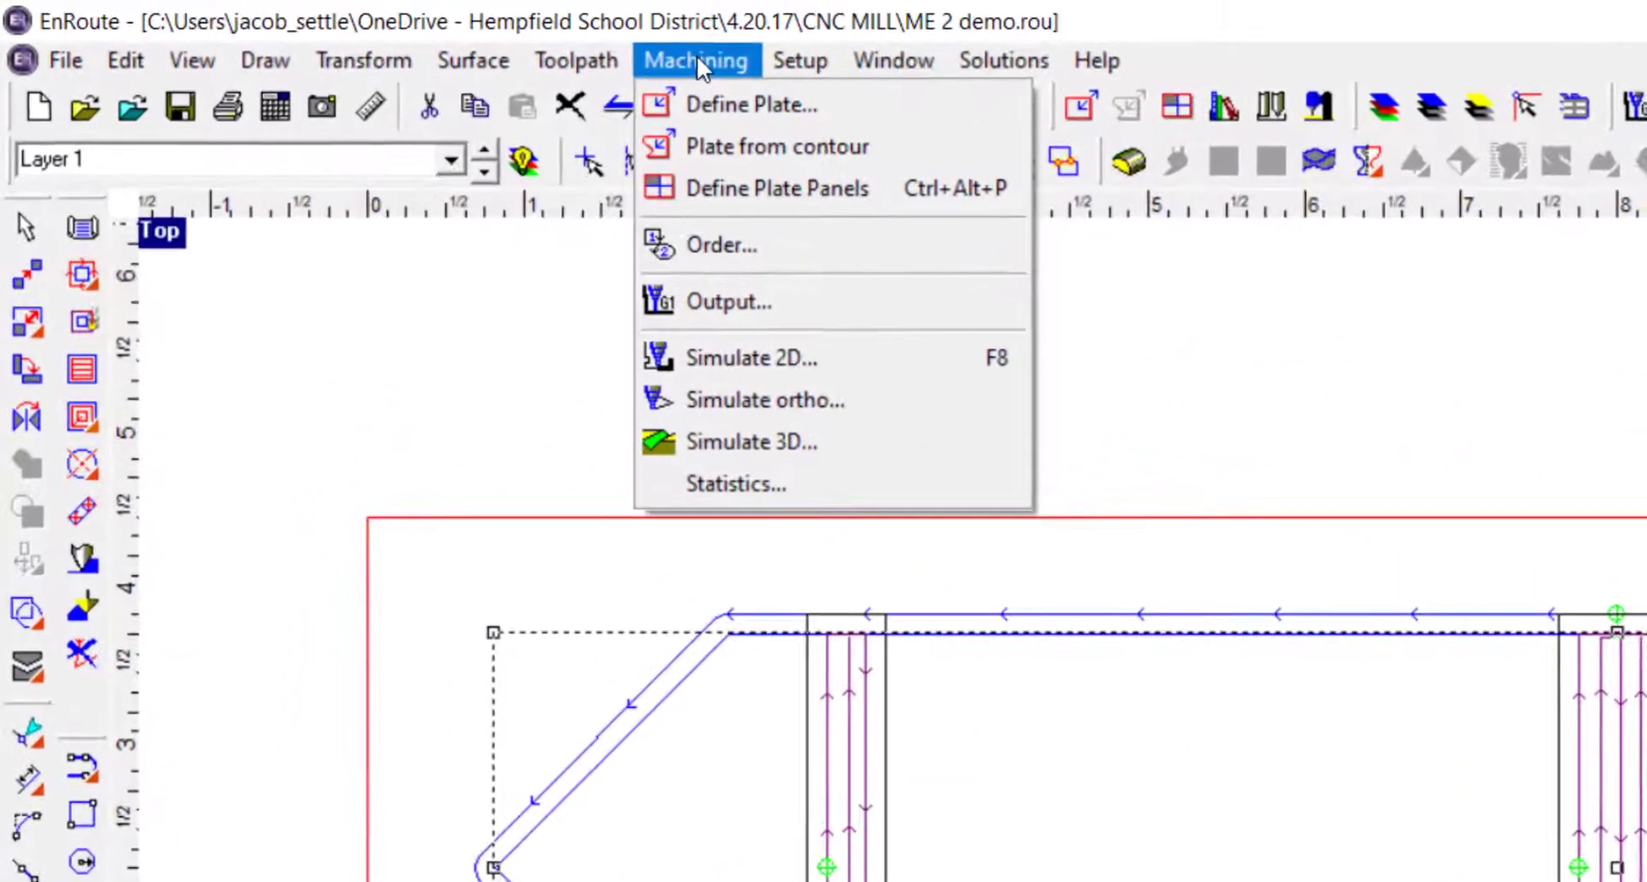
left_click(717, 442)
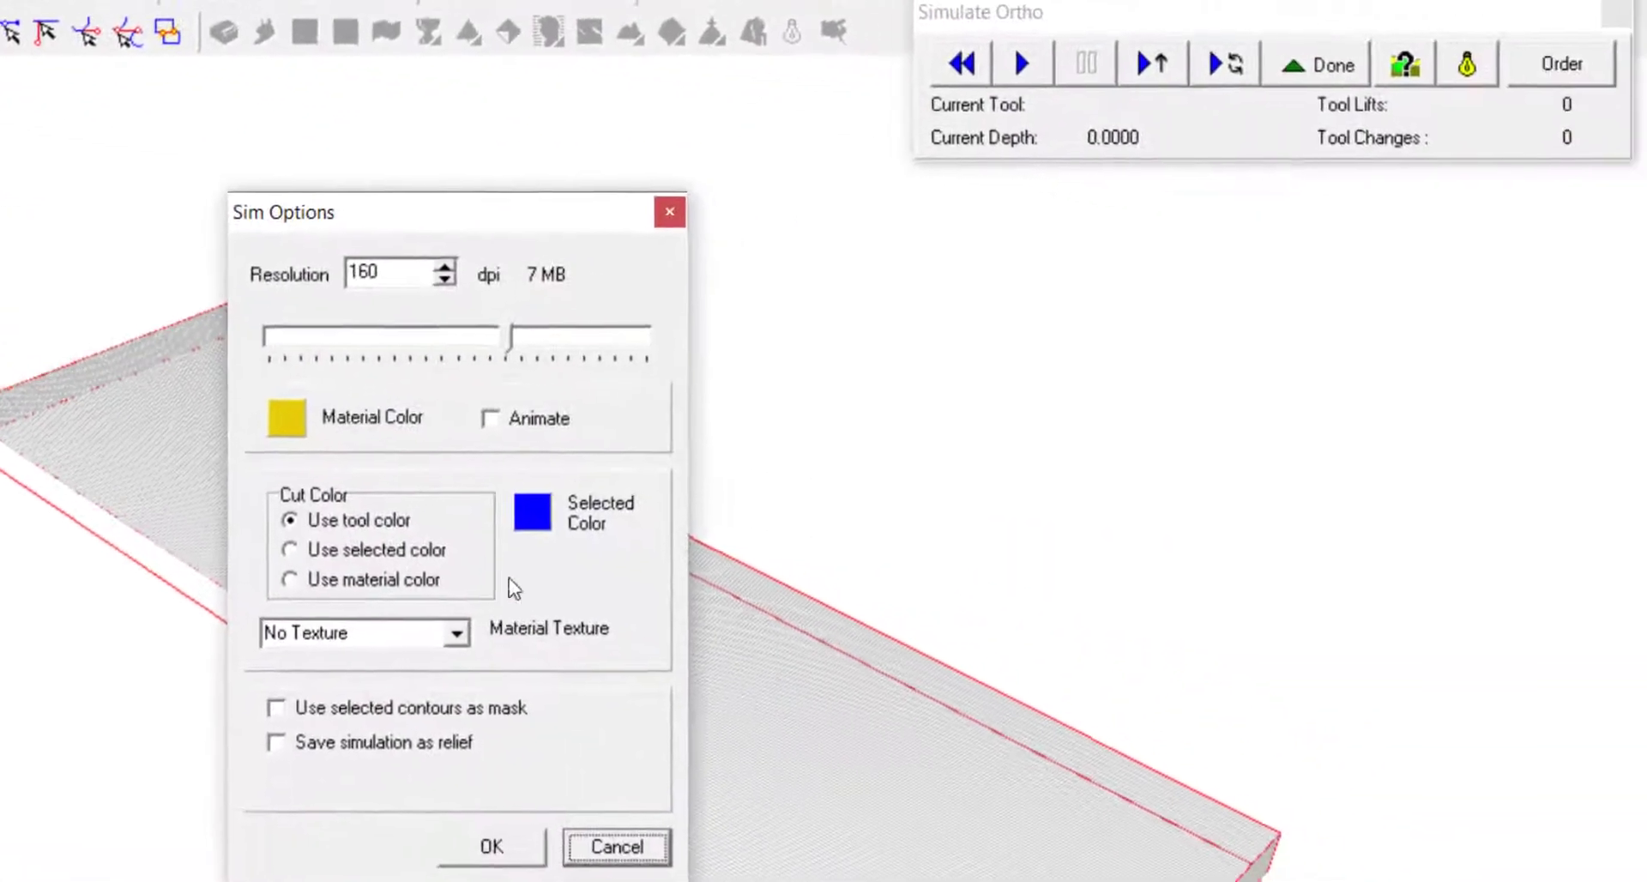
left_click(550, 421)
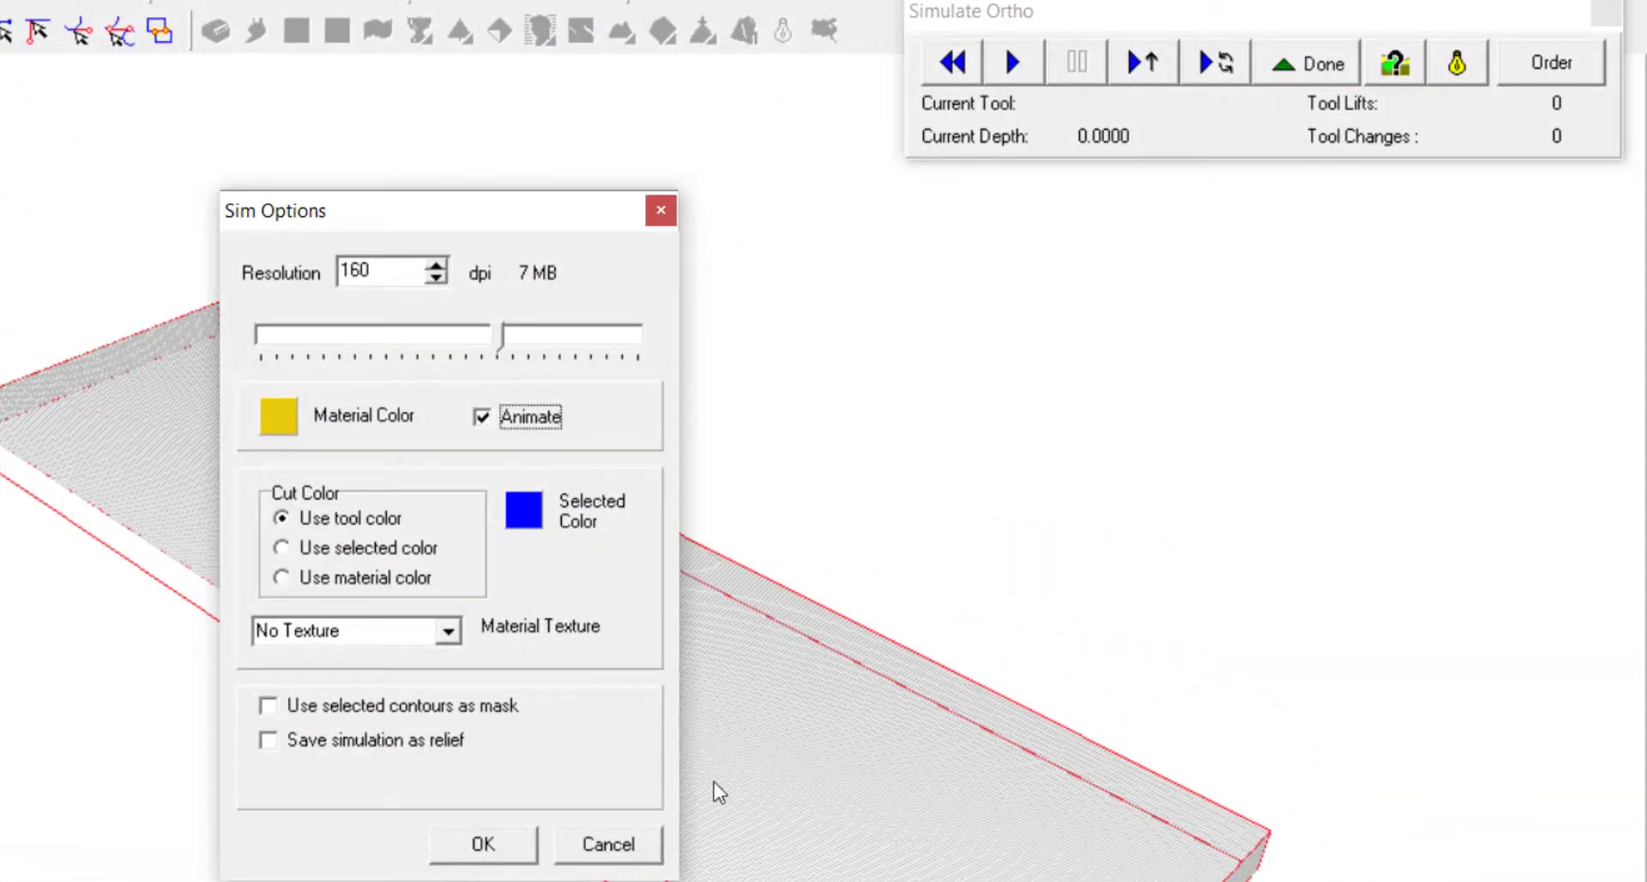
left_click(536, 848)
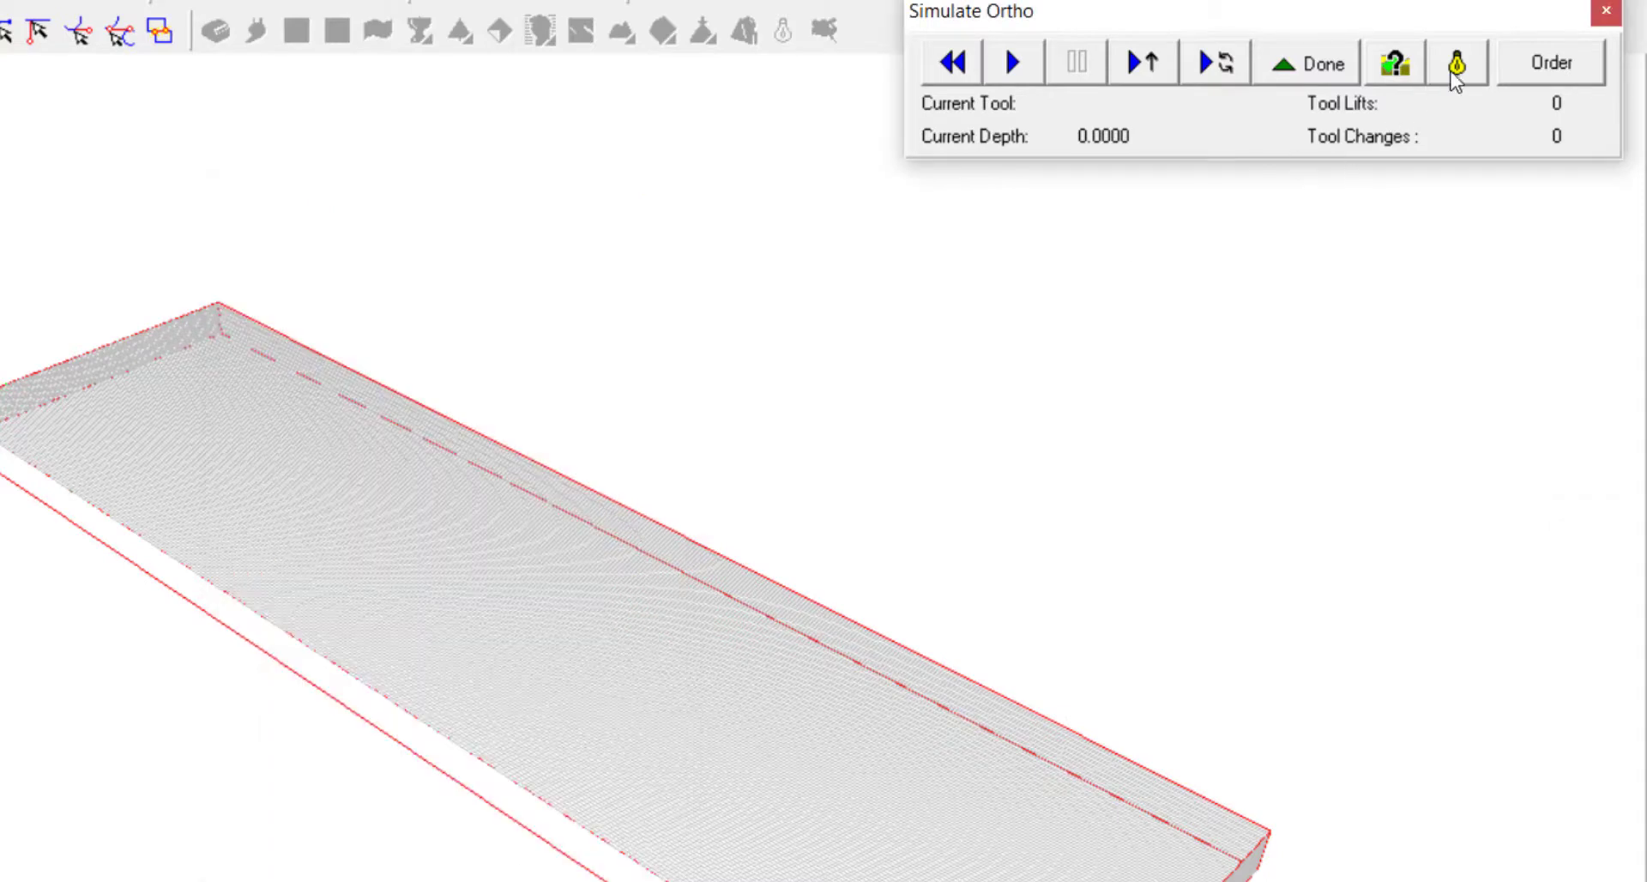
left_click(1456, 74)
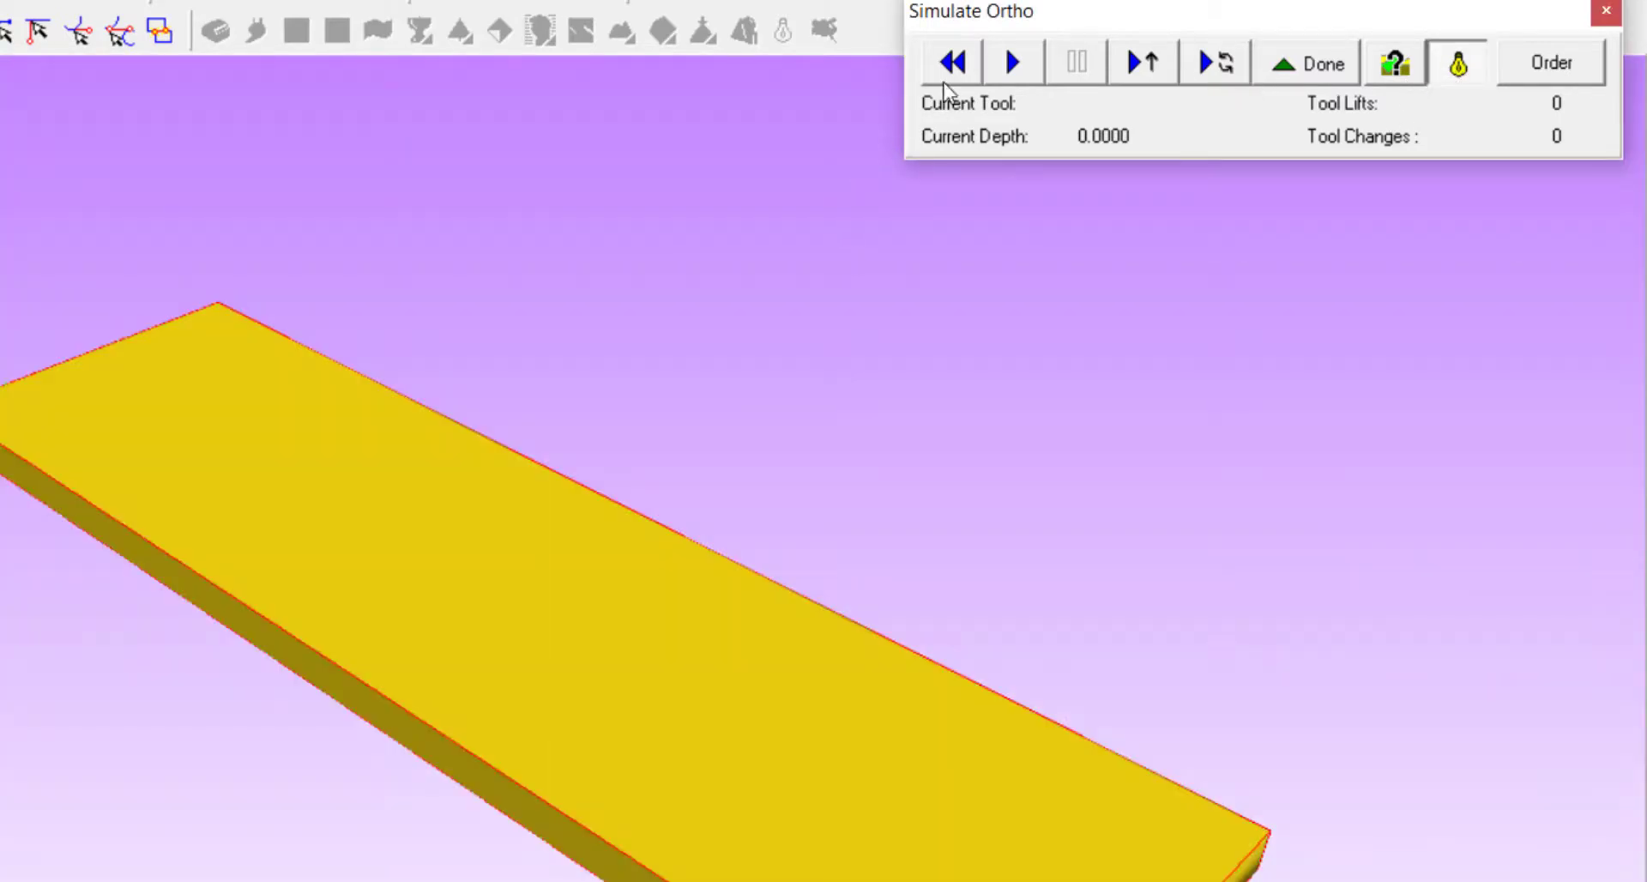
left_click(1009, 62)
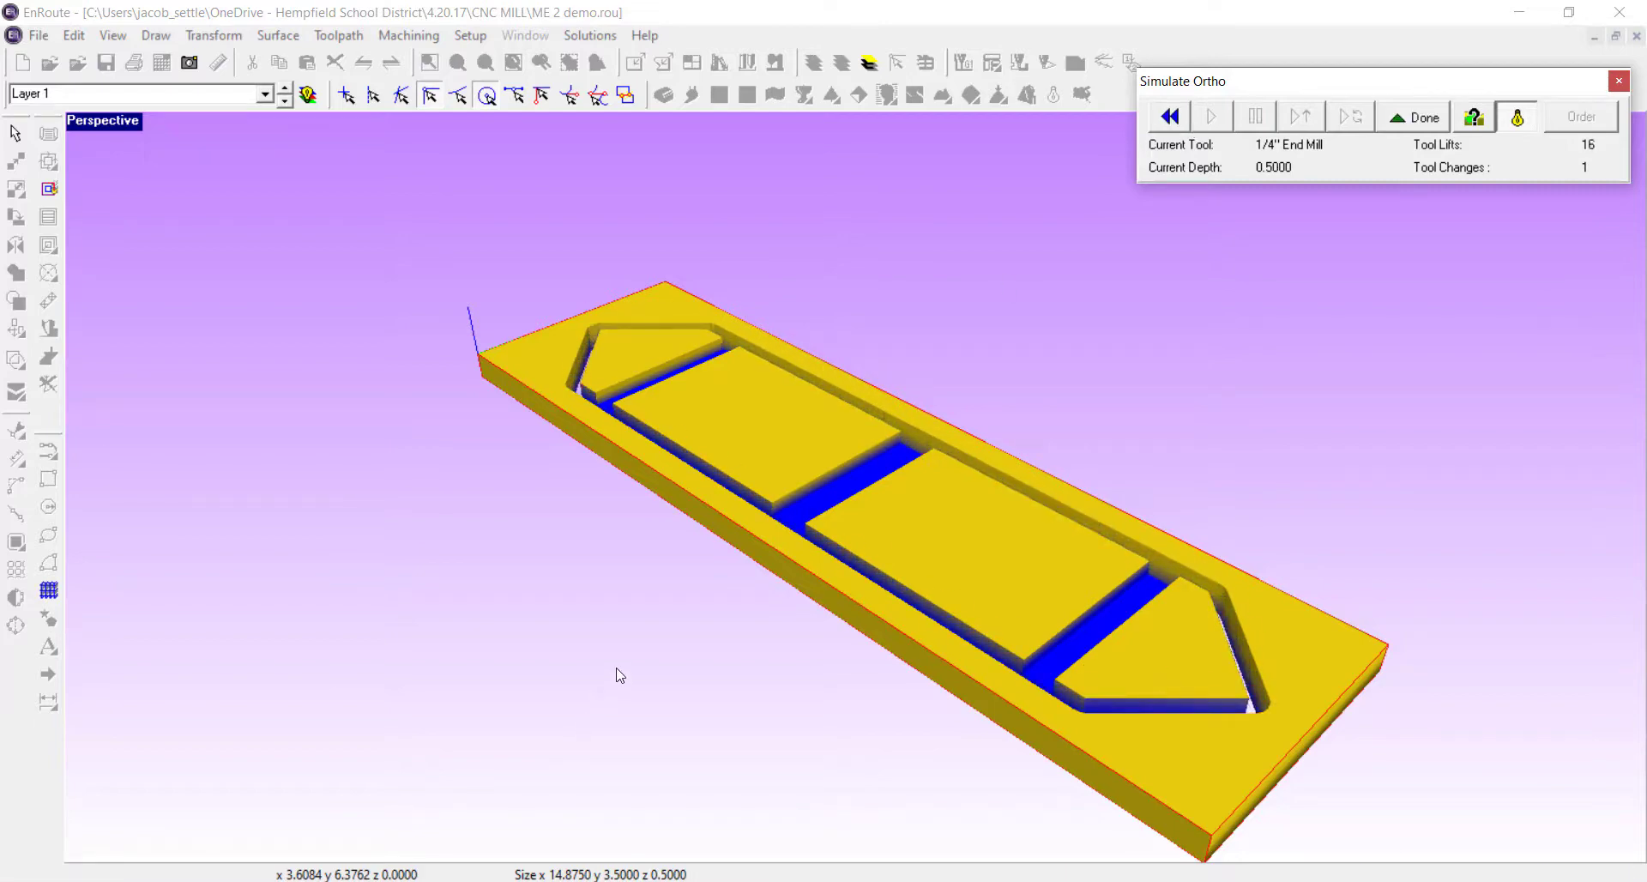
Inspect the simulated cuts from the underside of the plate and close the simulation
left_click_drag(660, 740, 676, 389)
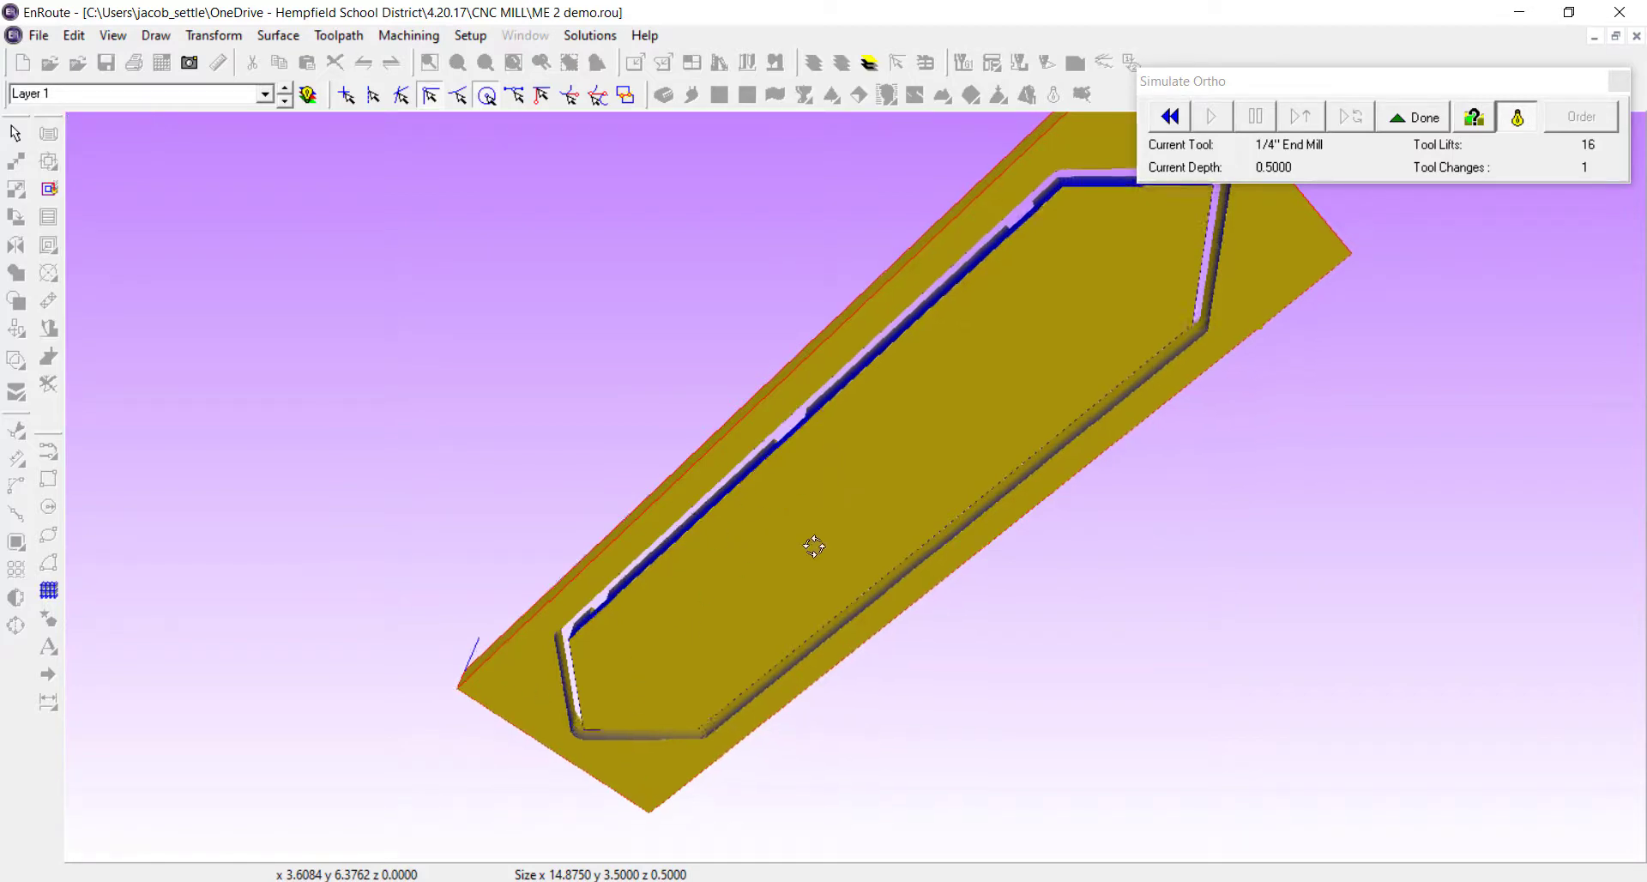
left_click_drag(813, 547, 831, 702)
left_click(1620, 81)
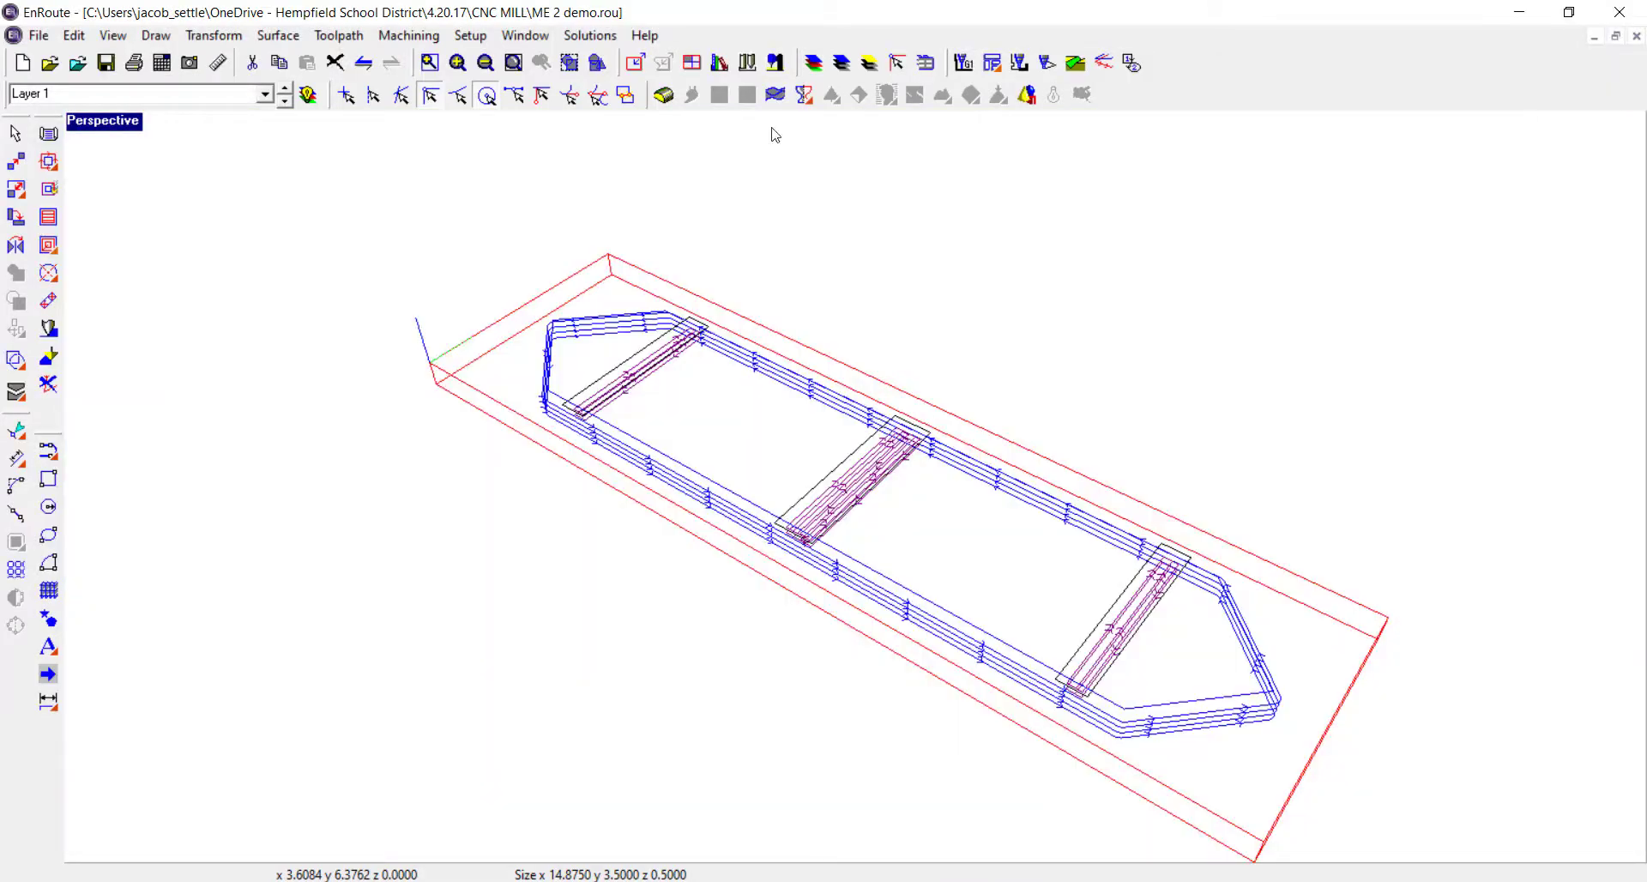
Maximize the top view and open the outer profile's router offset toolpath for editing
double_click(96, 129)
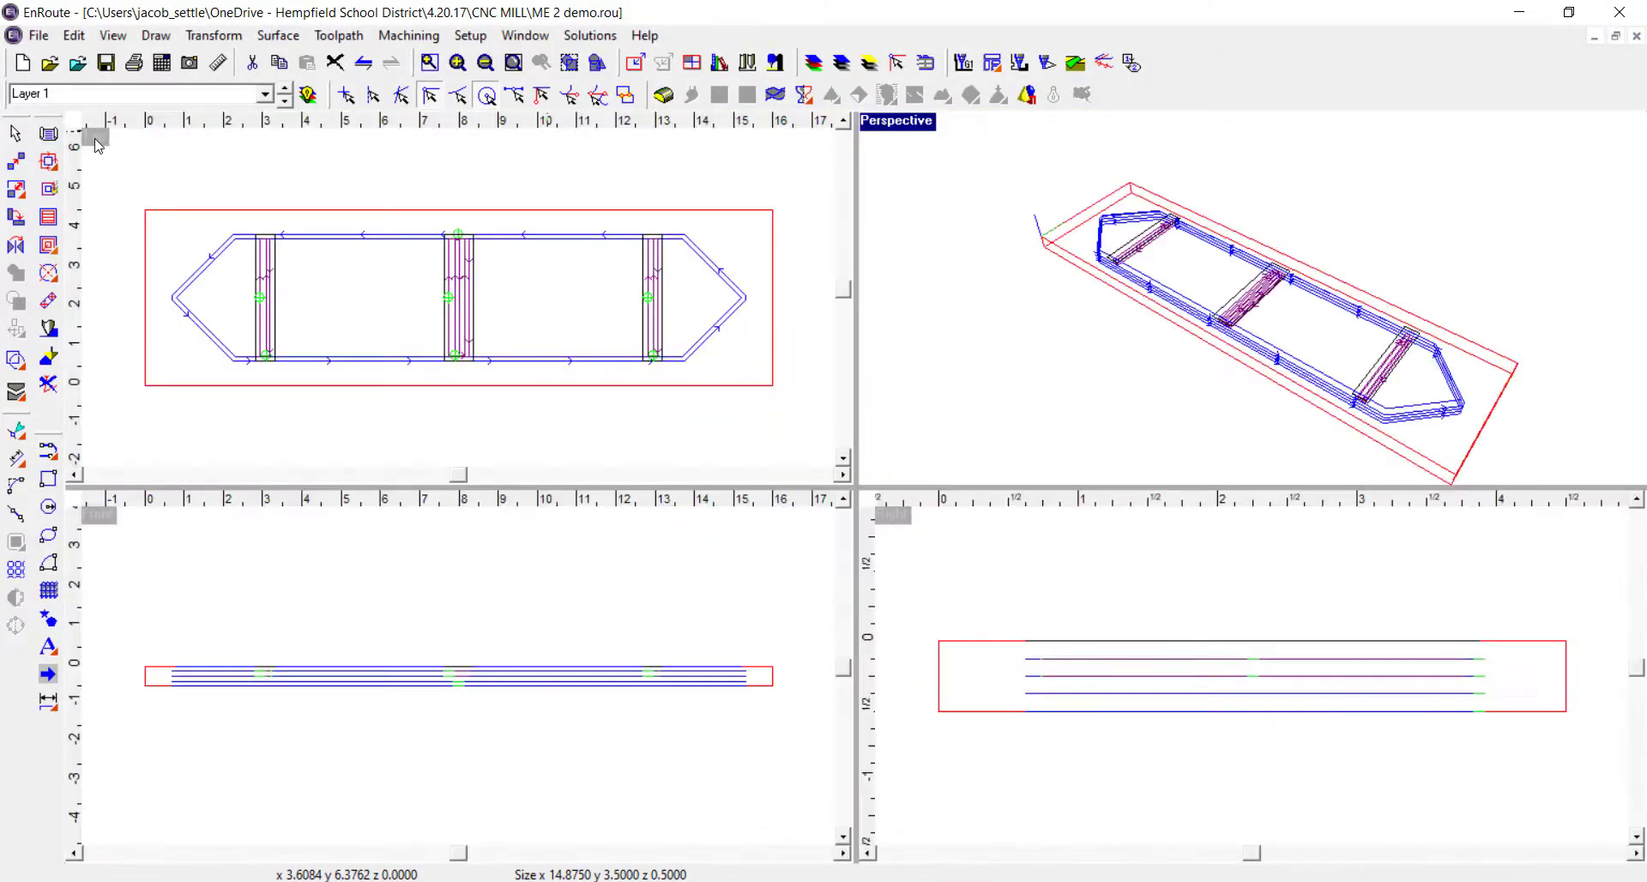
double_click(97, 141)
left_click(490, 249)
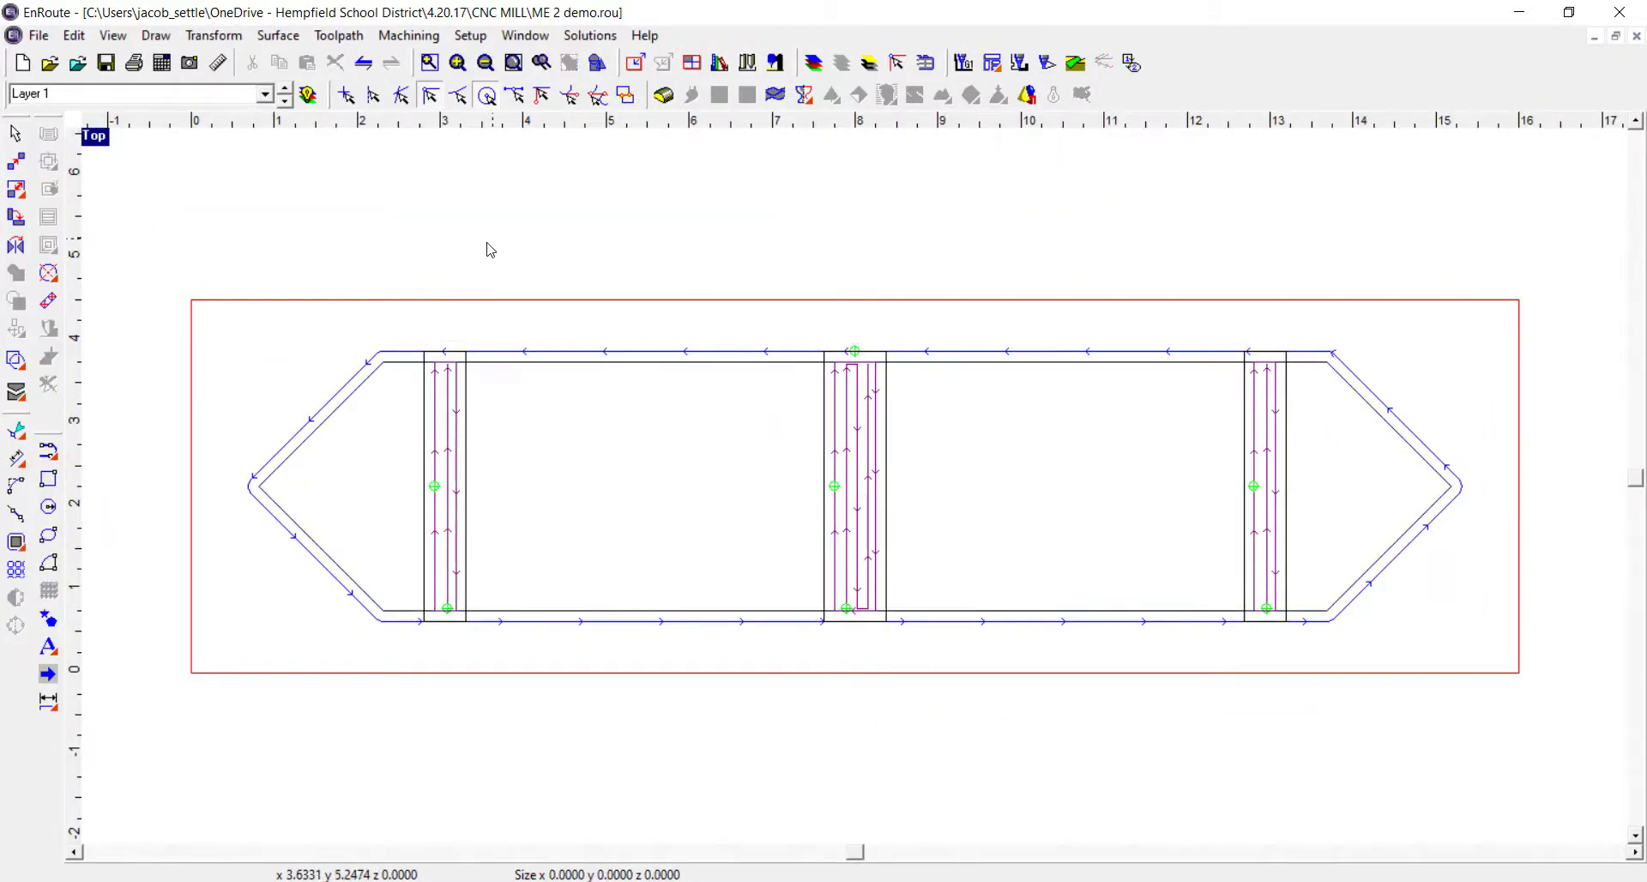
left_click(490, 356)
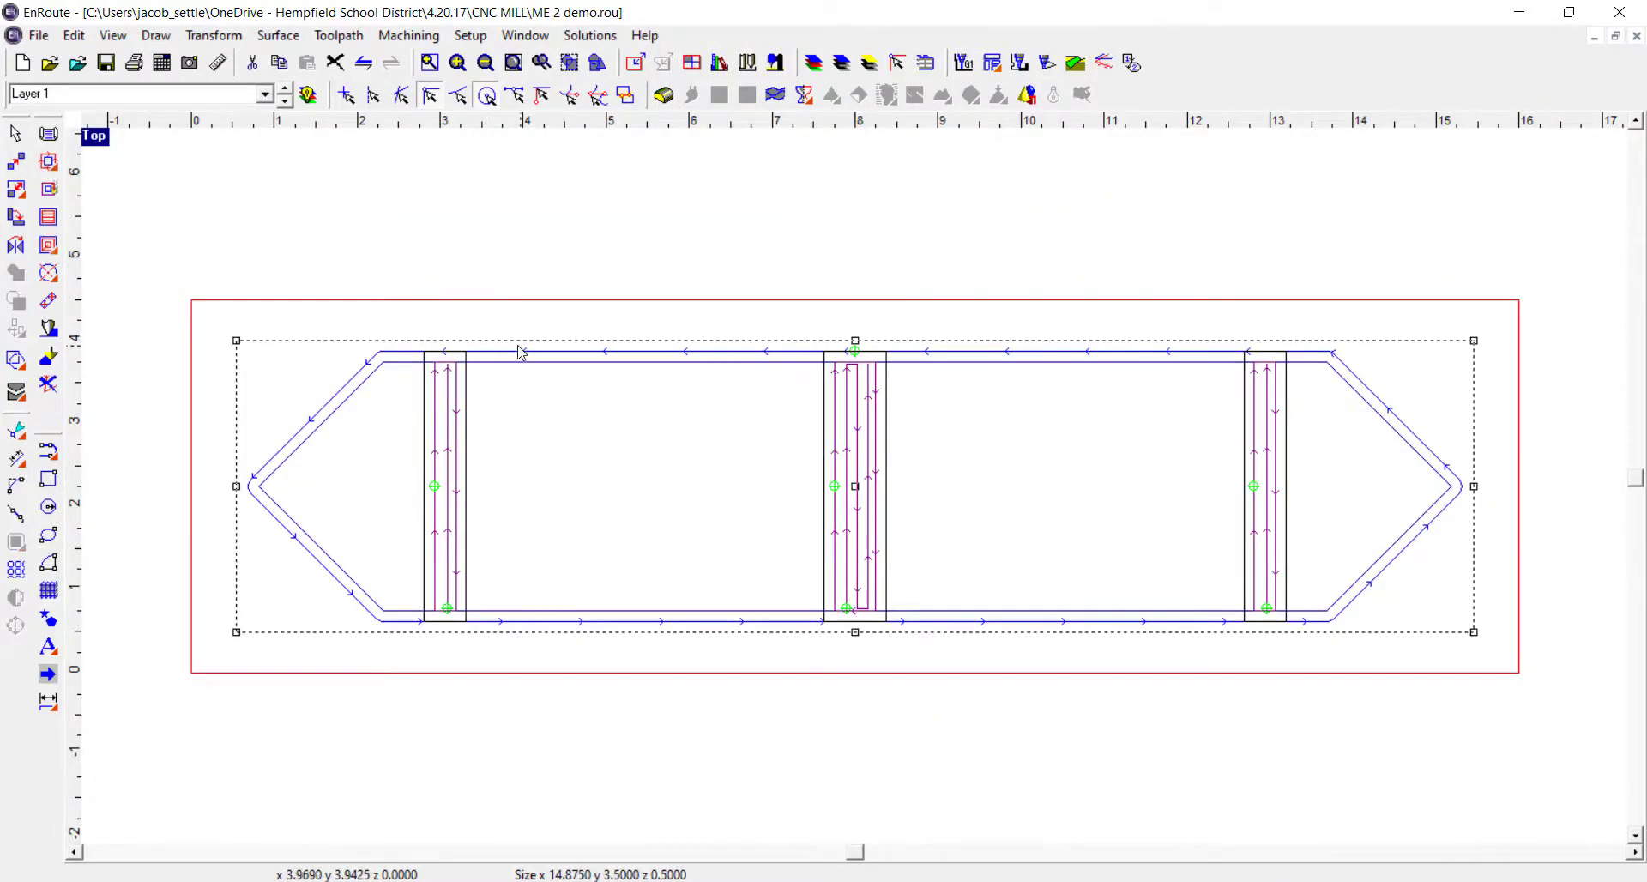
left_click(482, 261)
left_click(492, 351)
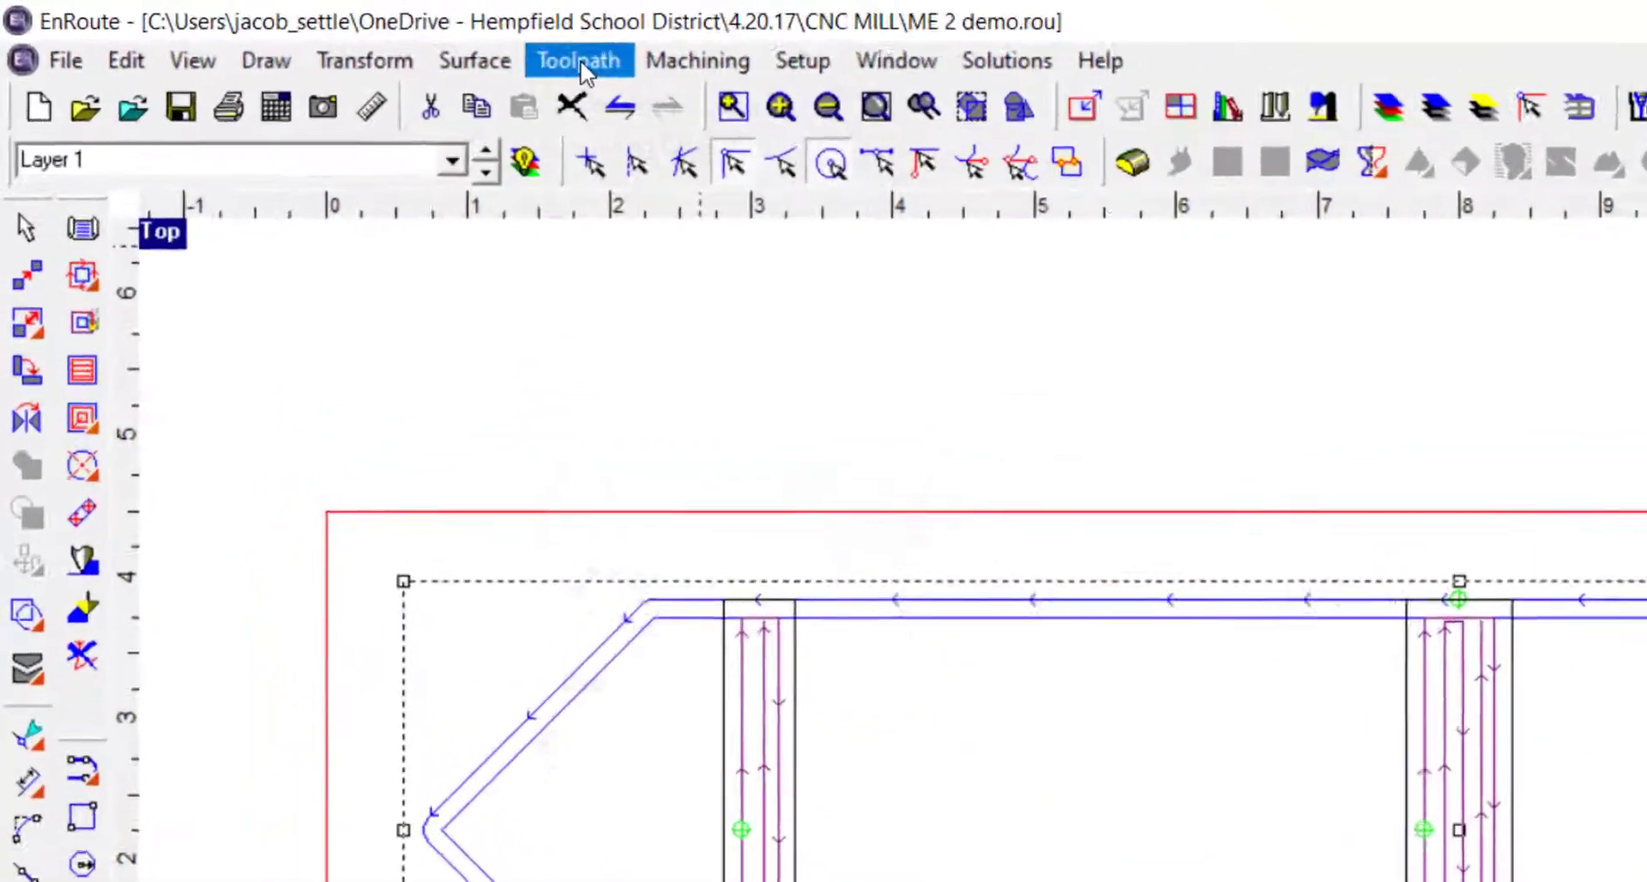
left_click(580, 62)
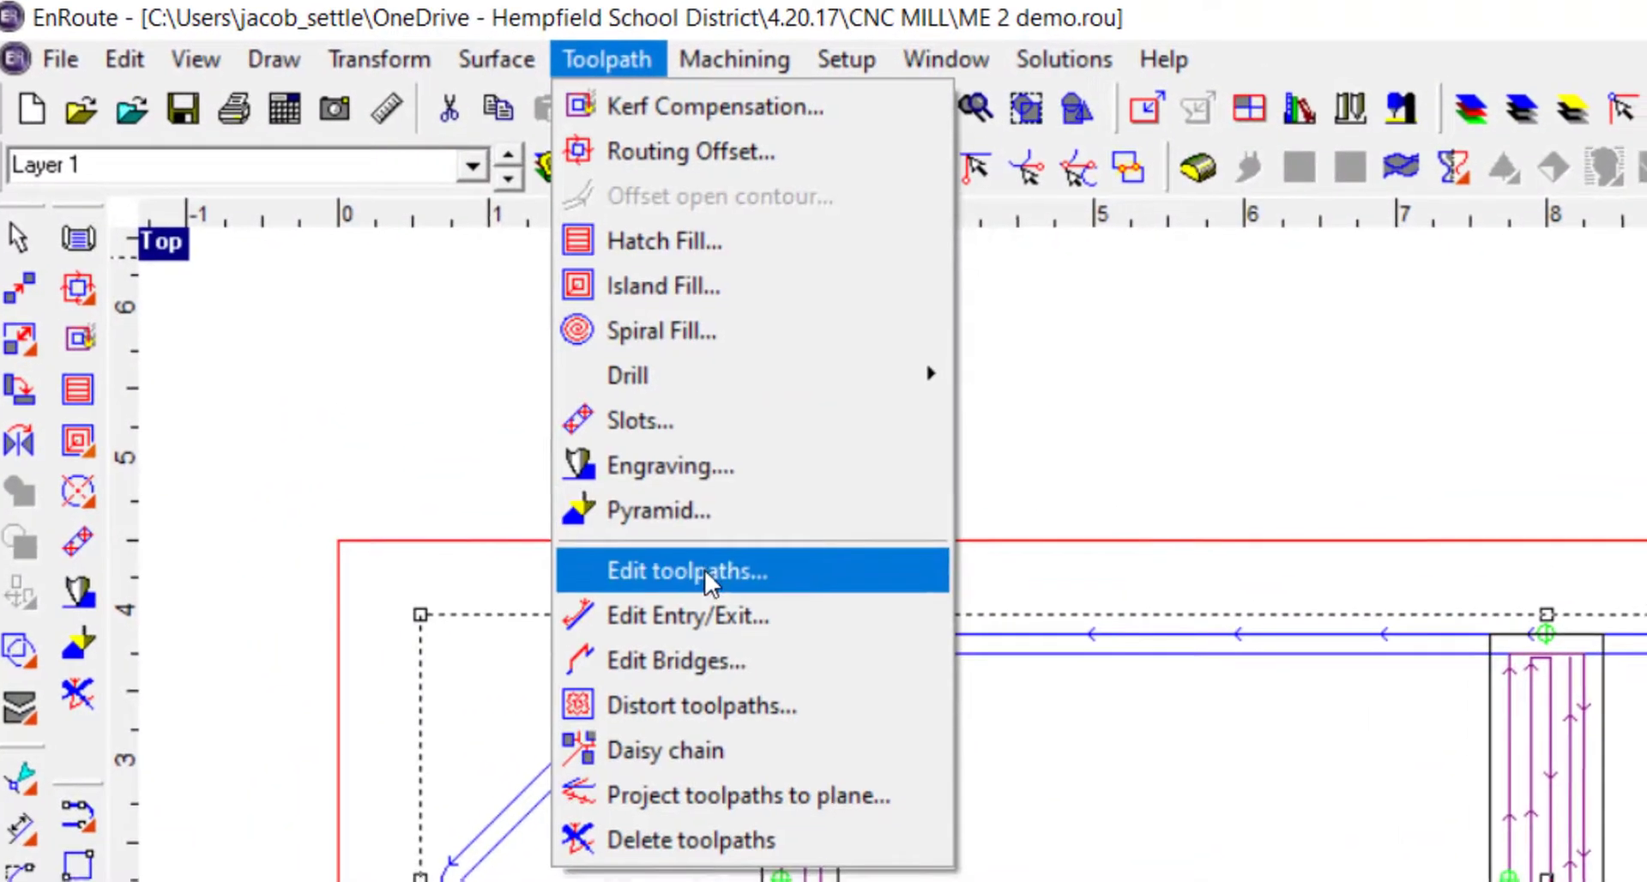
left_click(699, 570)
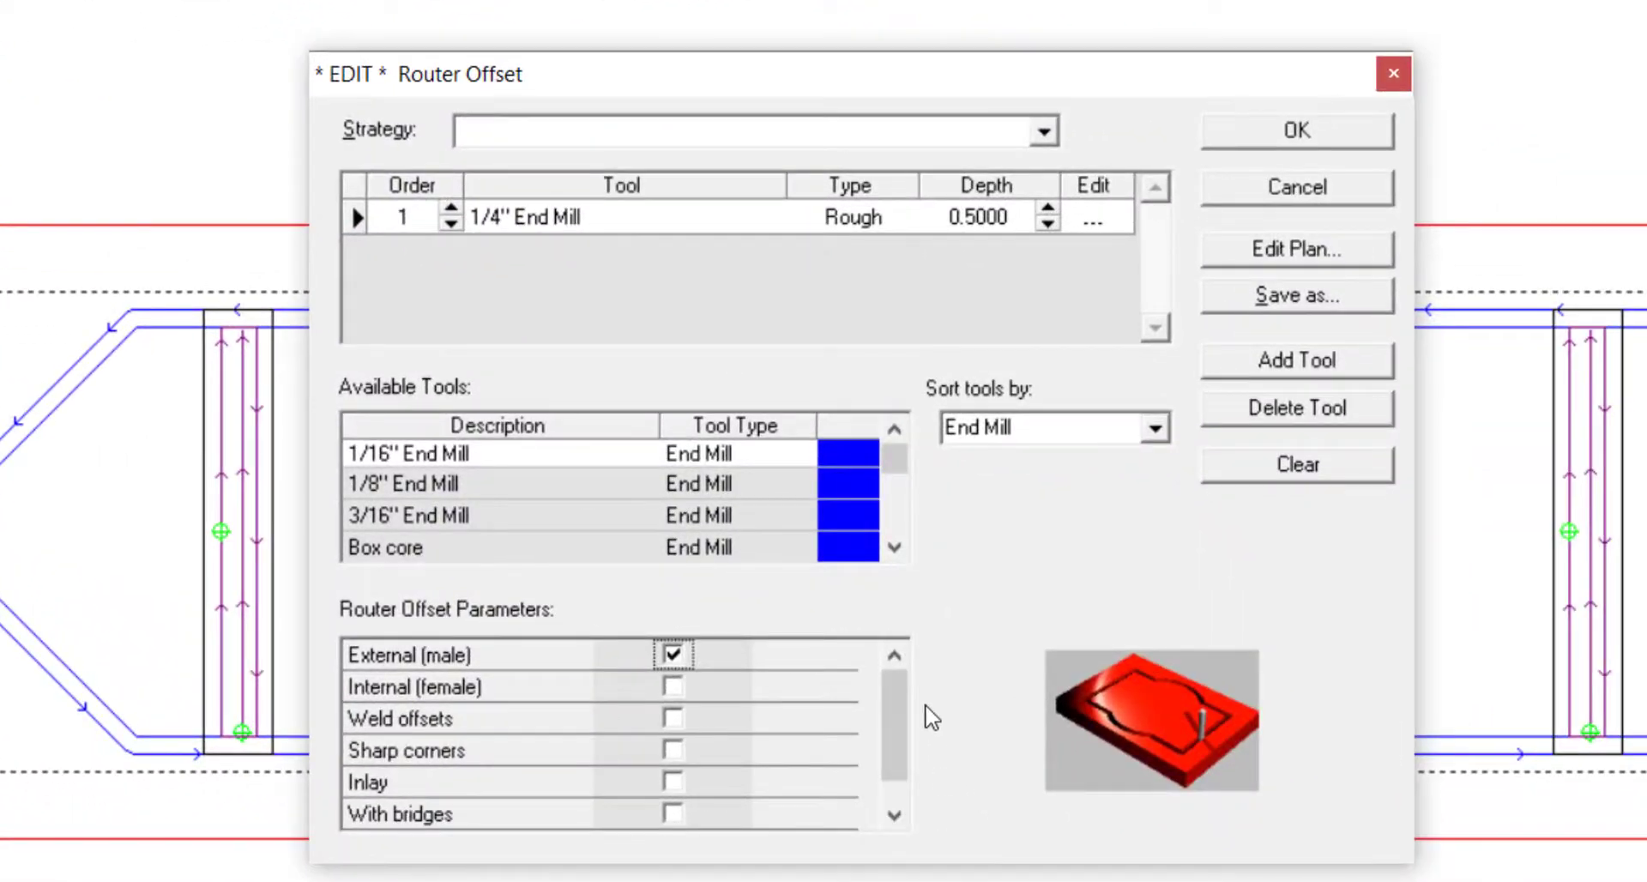
Enable bridges on the router offset and set their number to 6
left_click_drag(894, 710, 894, 765)
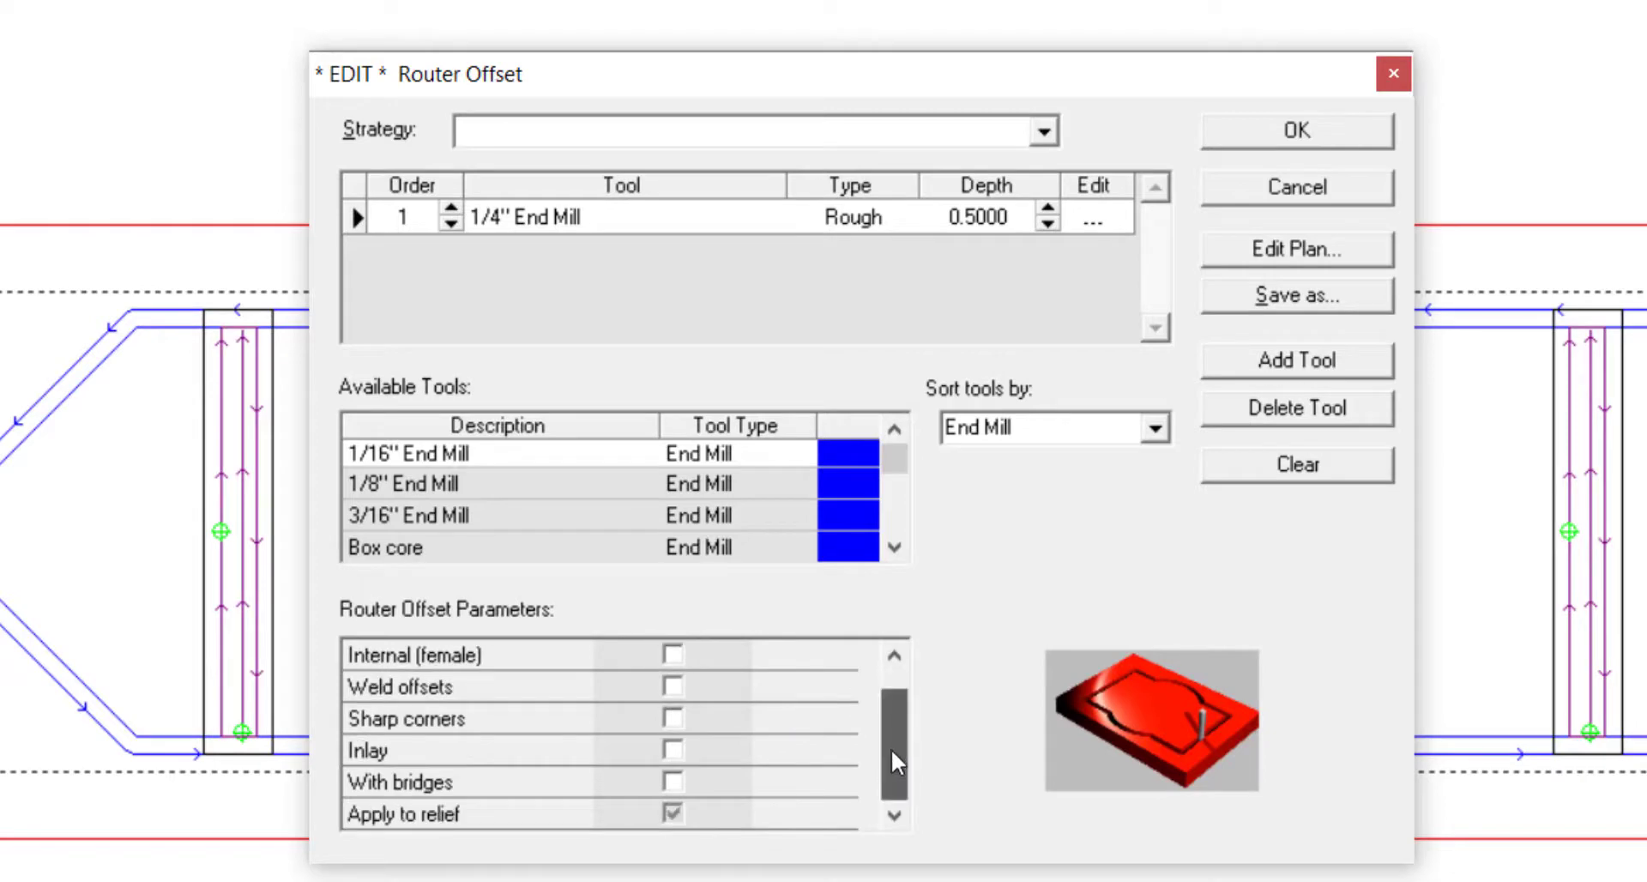
left_click(674, 782)
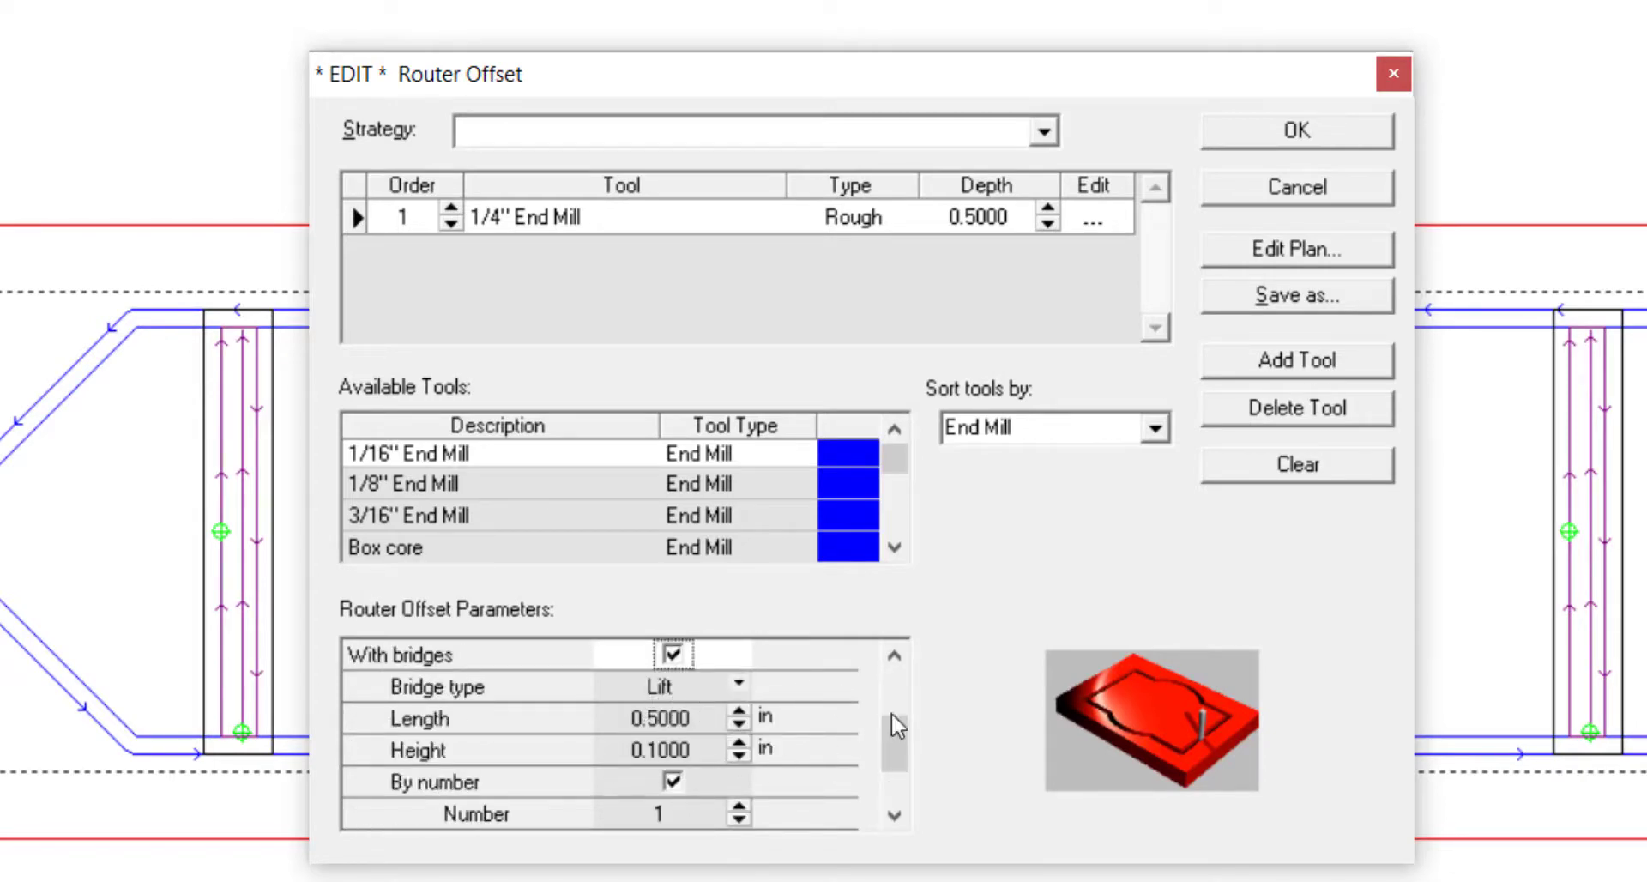
left_click_drag(901, 752, 939, 743)
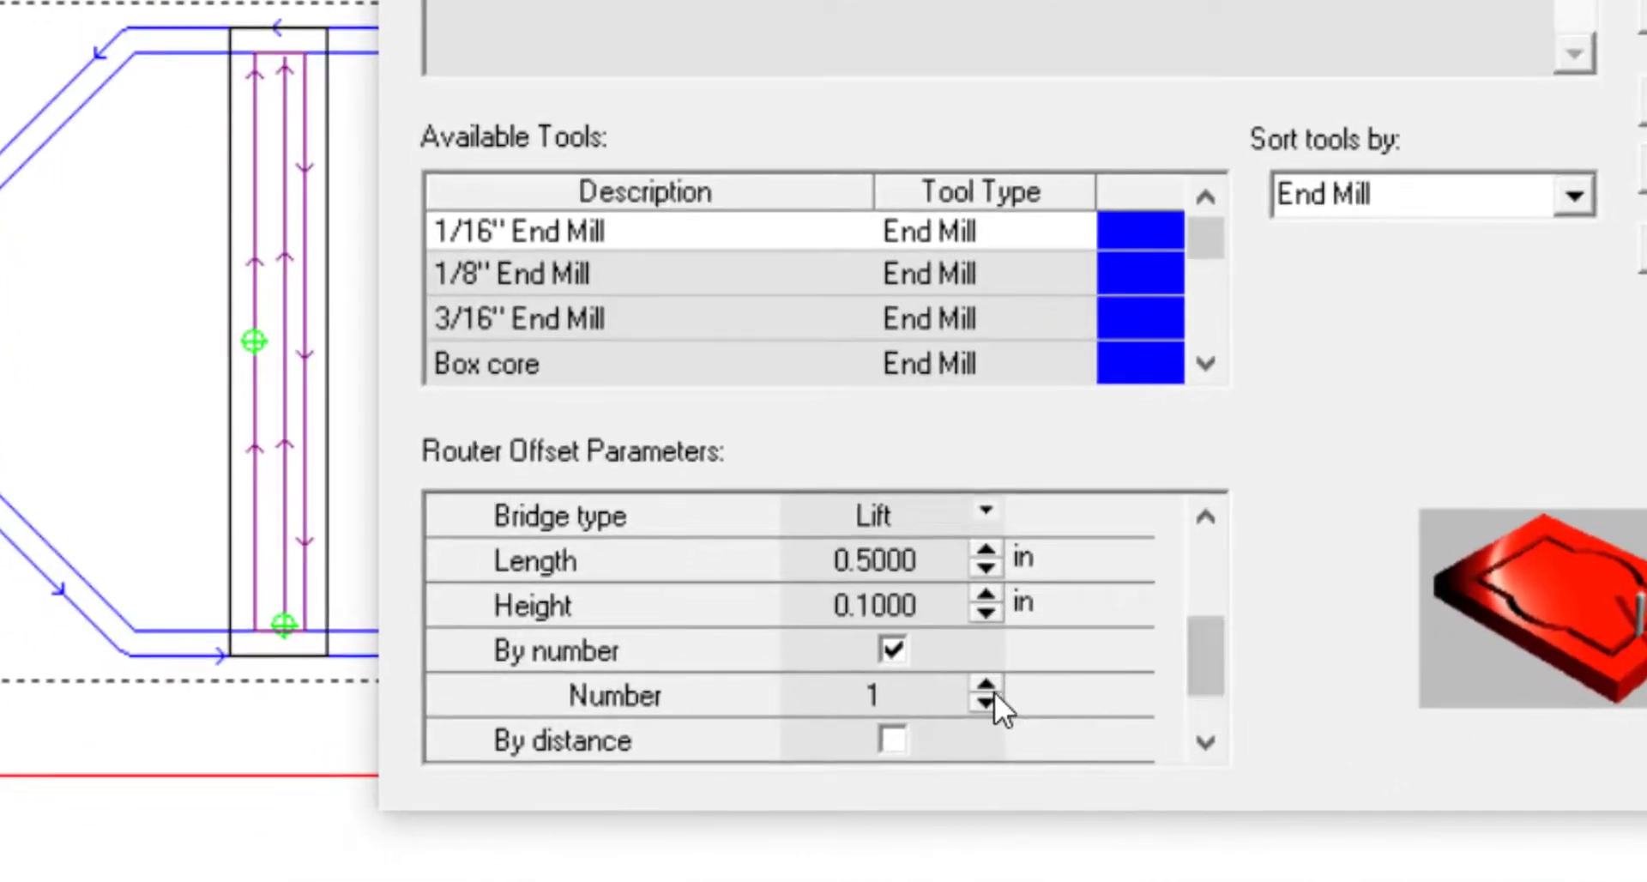
left_click(986, 686)
left_click(987, 686)
left_click(986, 685)
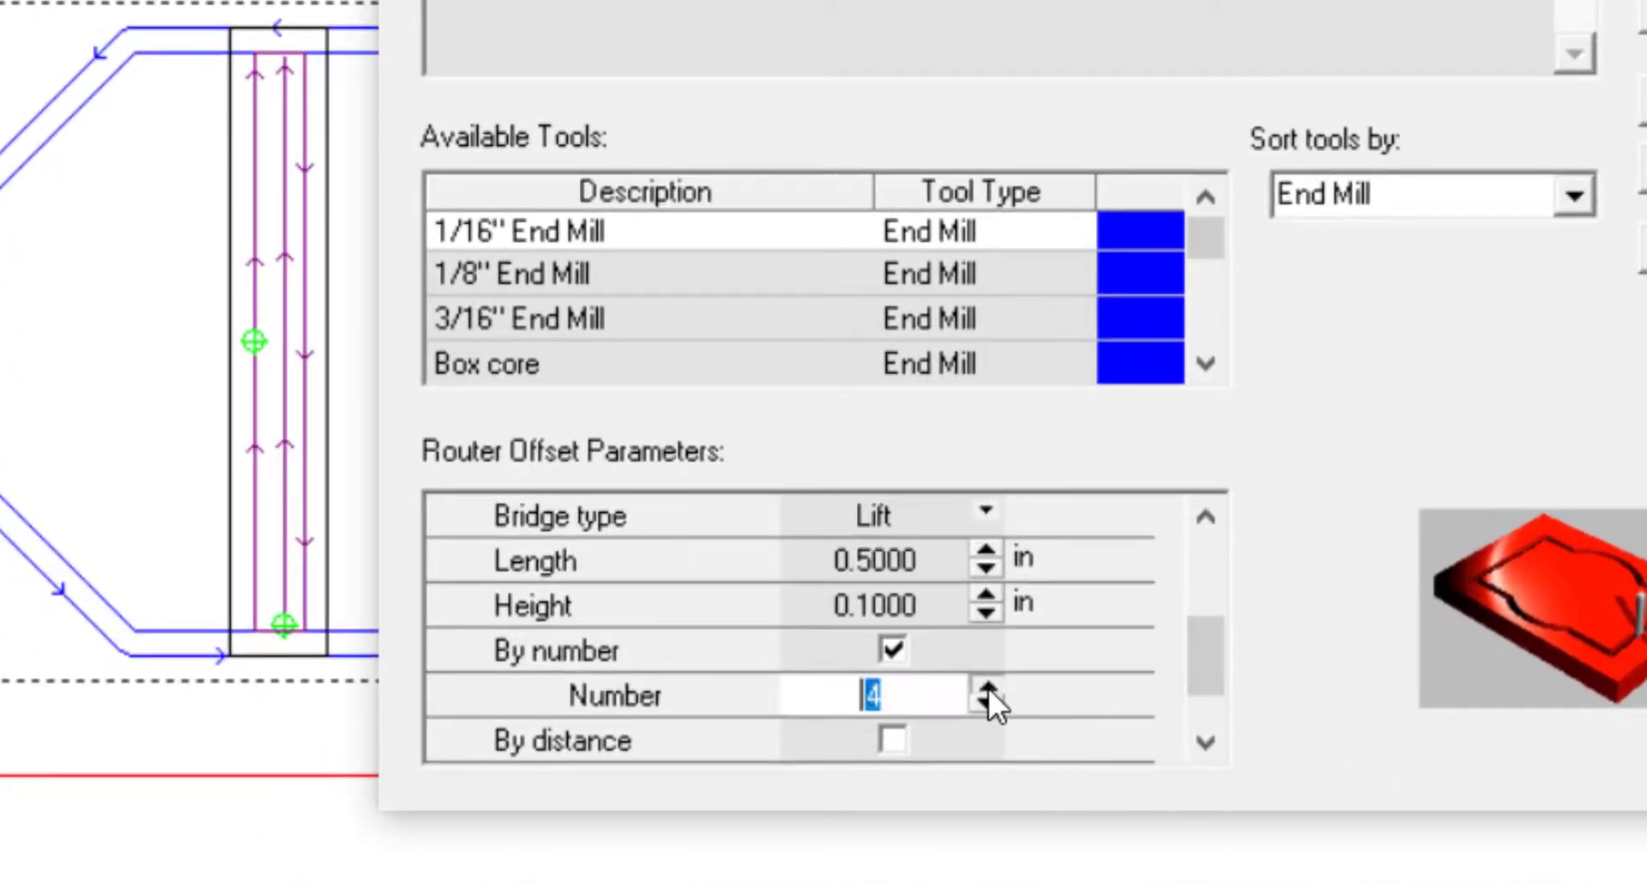
left_click(986, 685)
left_click(987, 686)
left_click(987, 685)
left_click(989, 679)
left_click(987, 699)
left_click(989, 700)
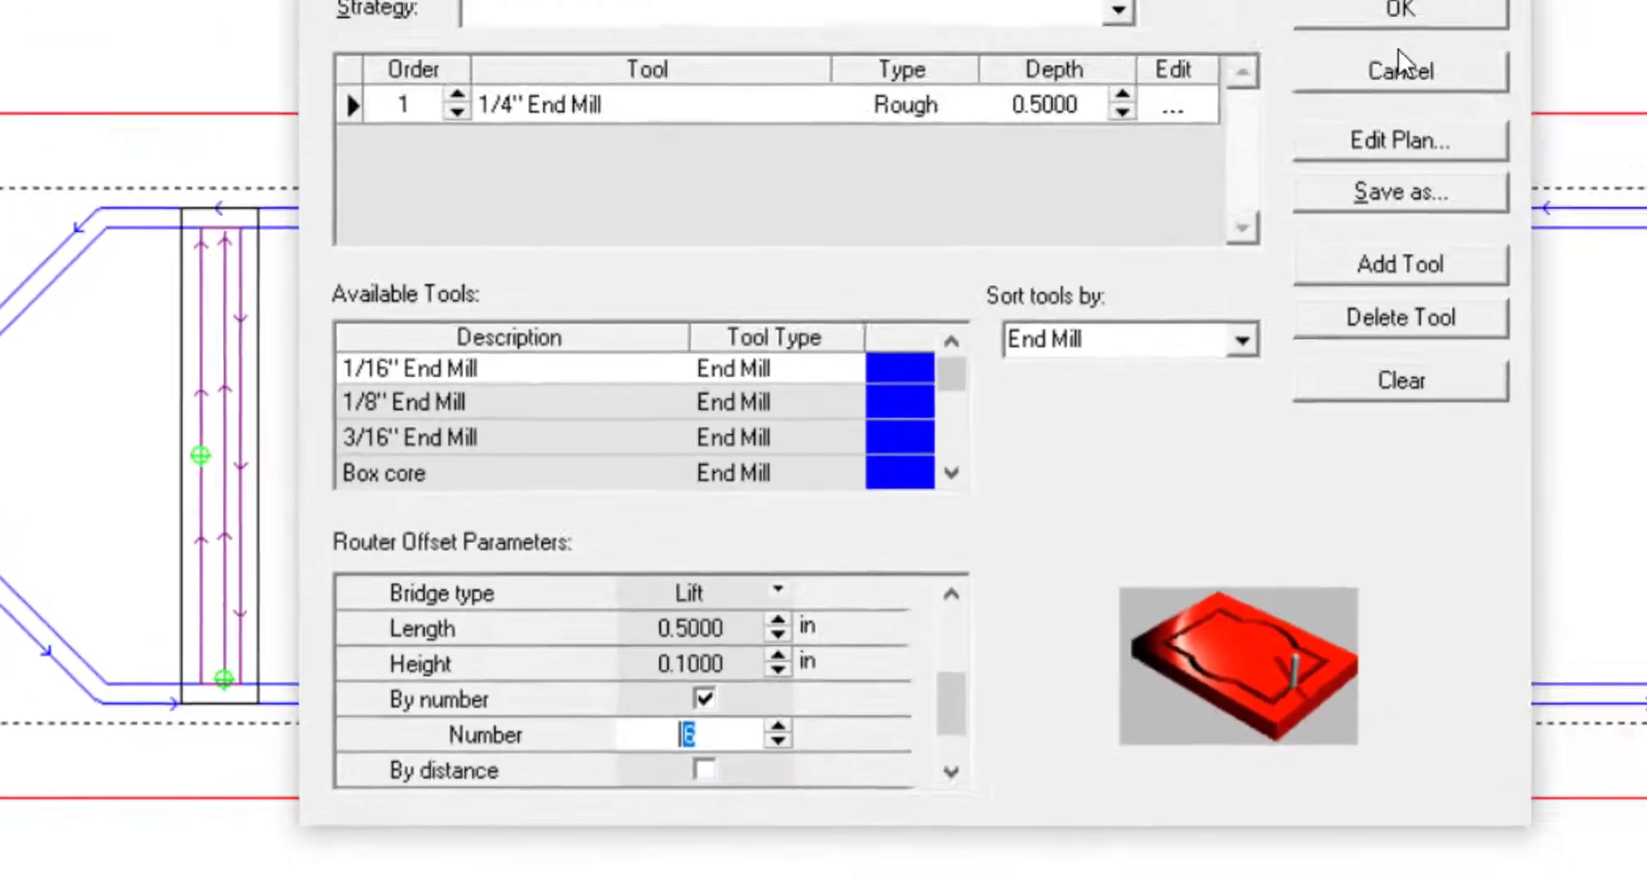
Apply the edited router offset with six bridges to the outer profile
left_click(1399, 66)
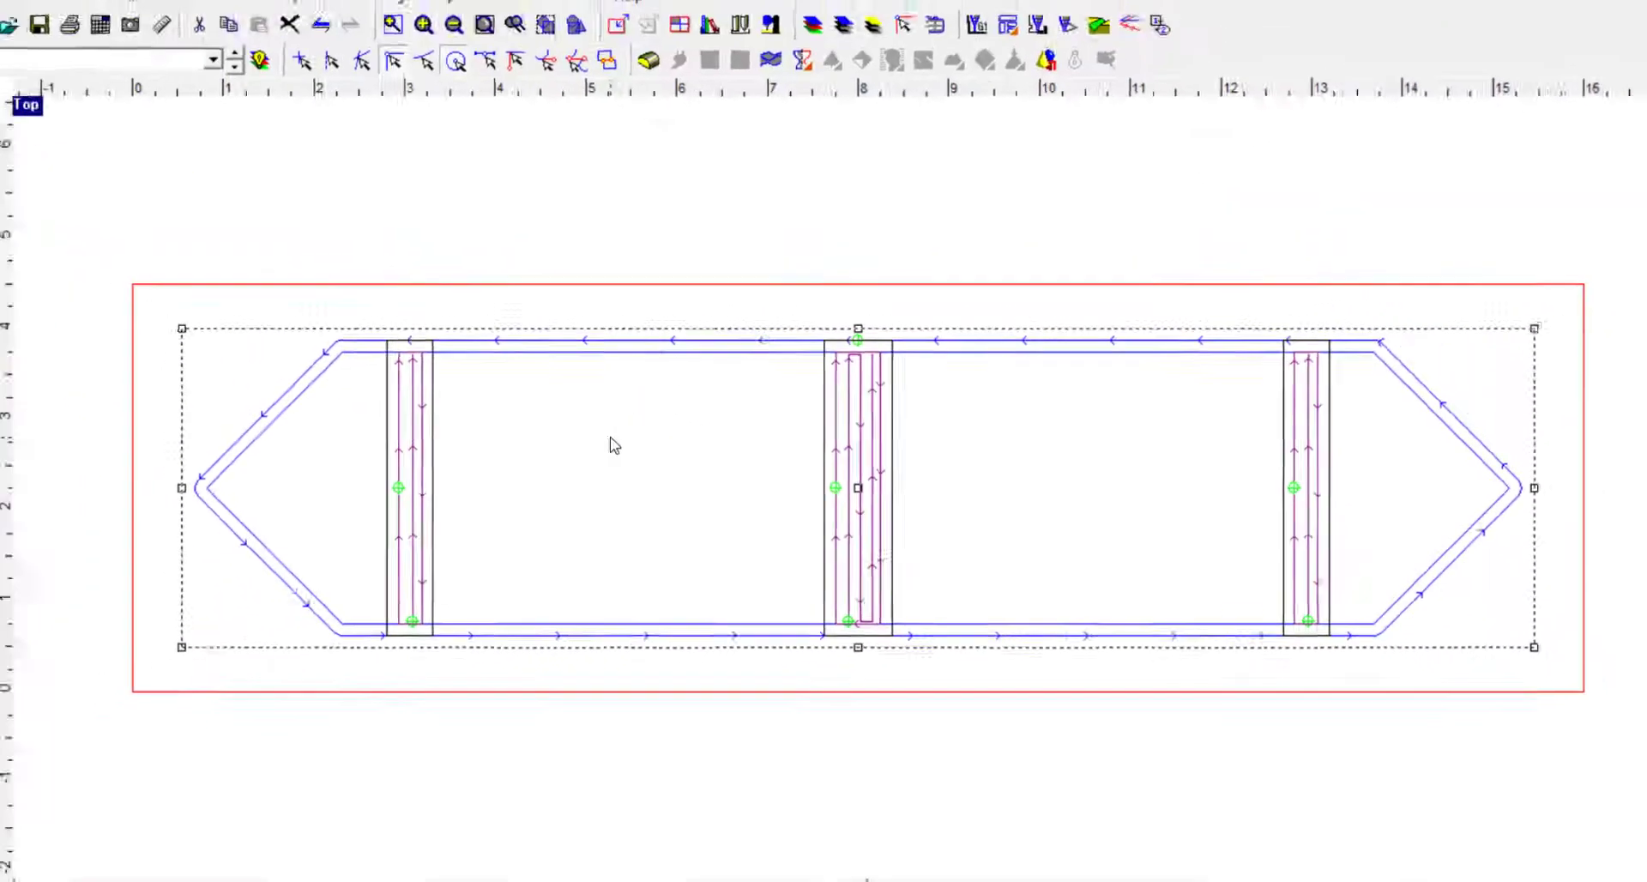
scroll(499, 426, "down", 1)
scroll(508, 410, "up", 1)
left_click(636, 357)
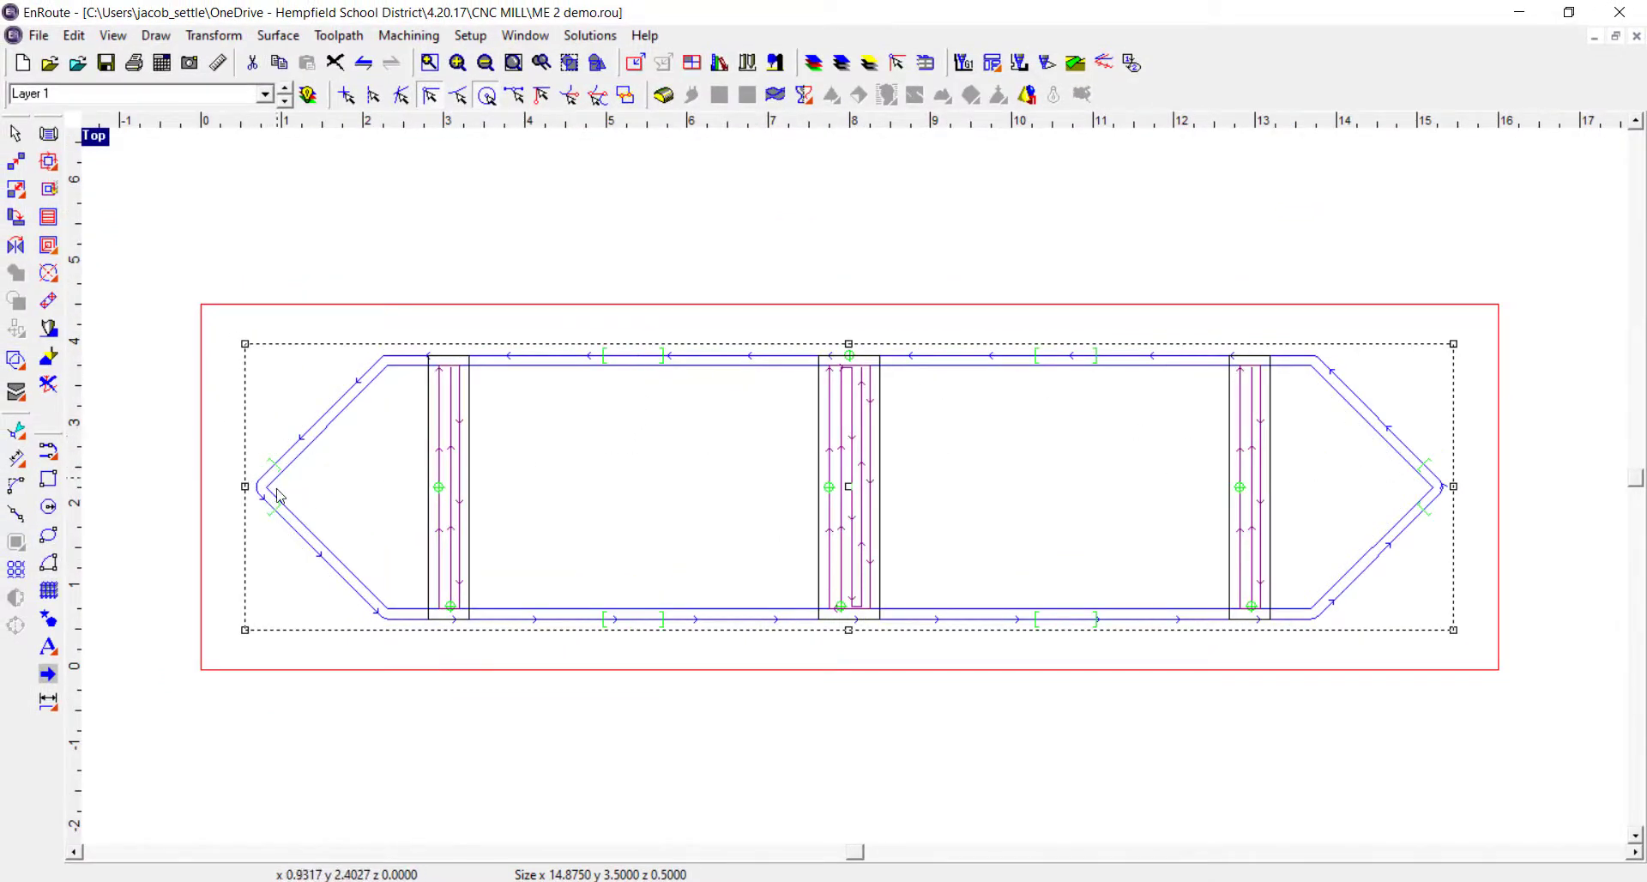
Edit the bridges, moving the left tip's bridge onto the upper-left diagonal edge and the right tip's bridge onto the lower-right diagonal edge
scroll(271, 503, "up", 2)
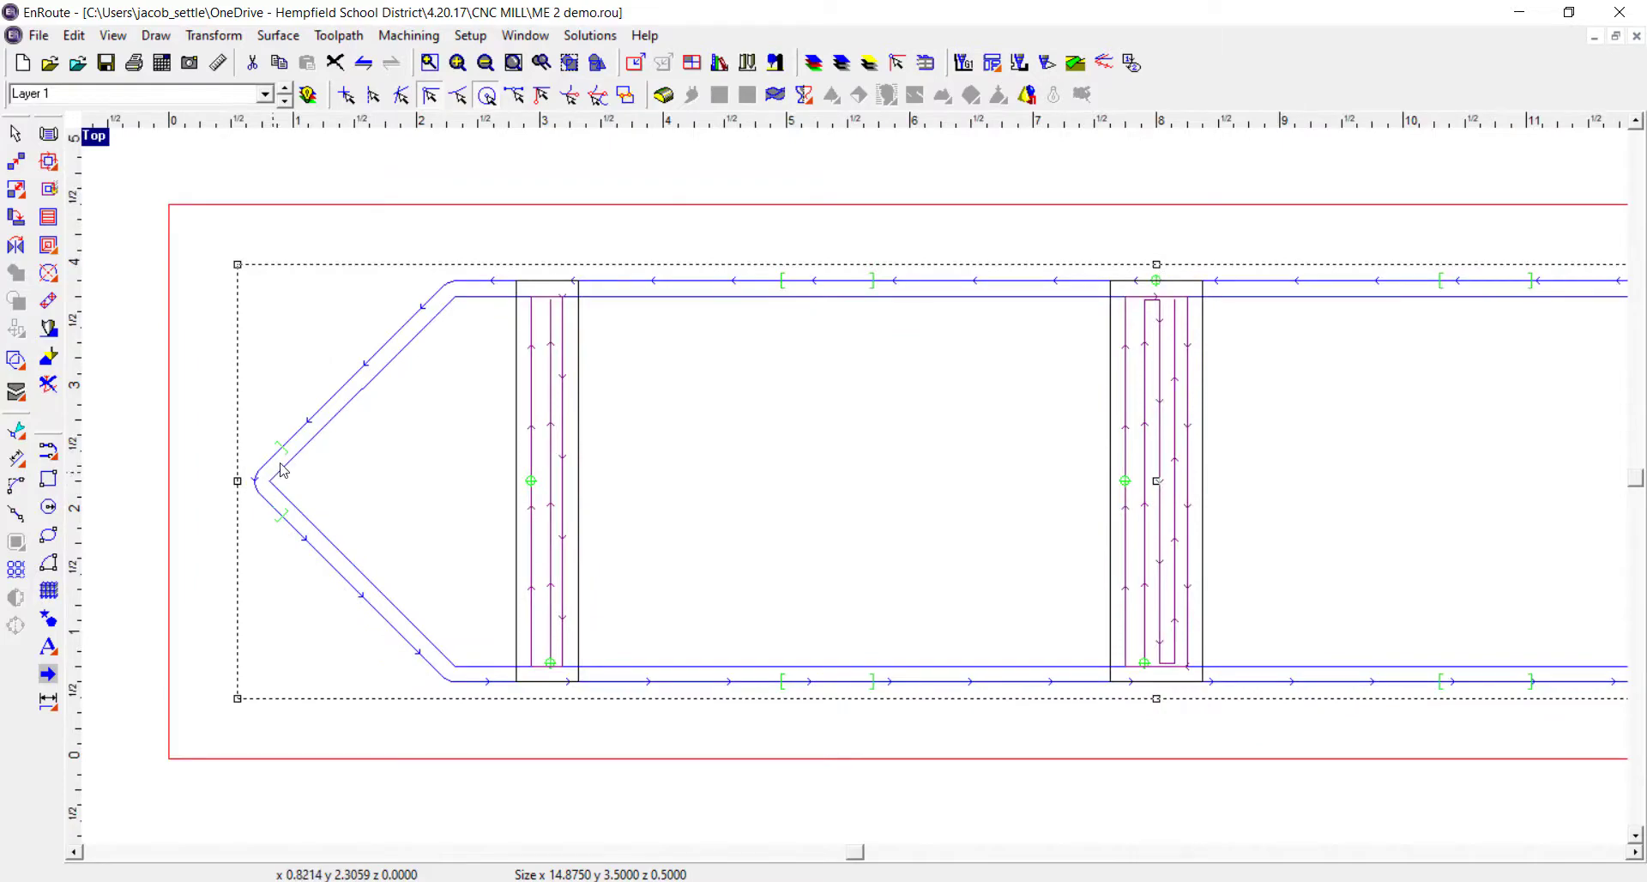
scroll(287, 465, "down", 1)
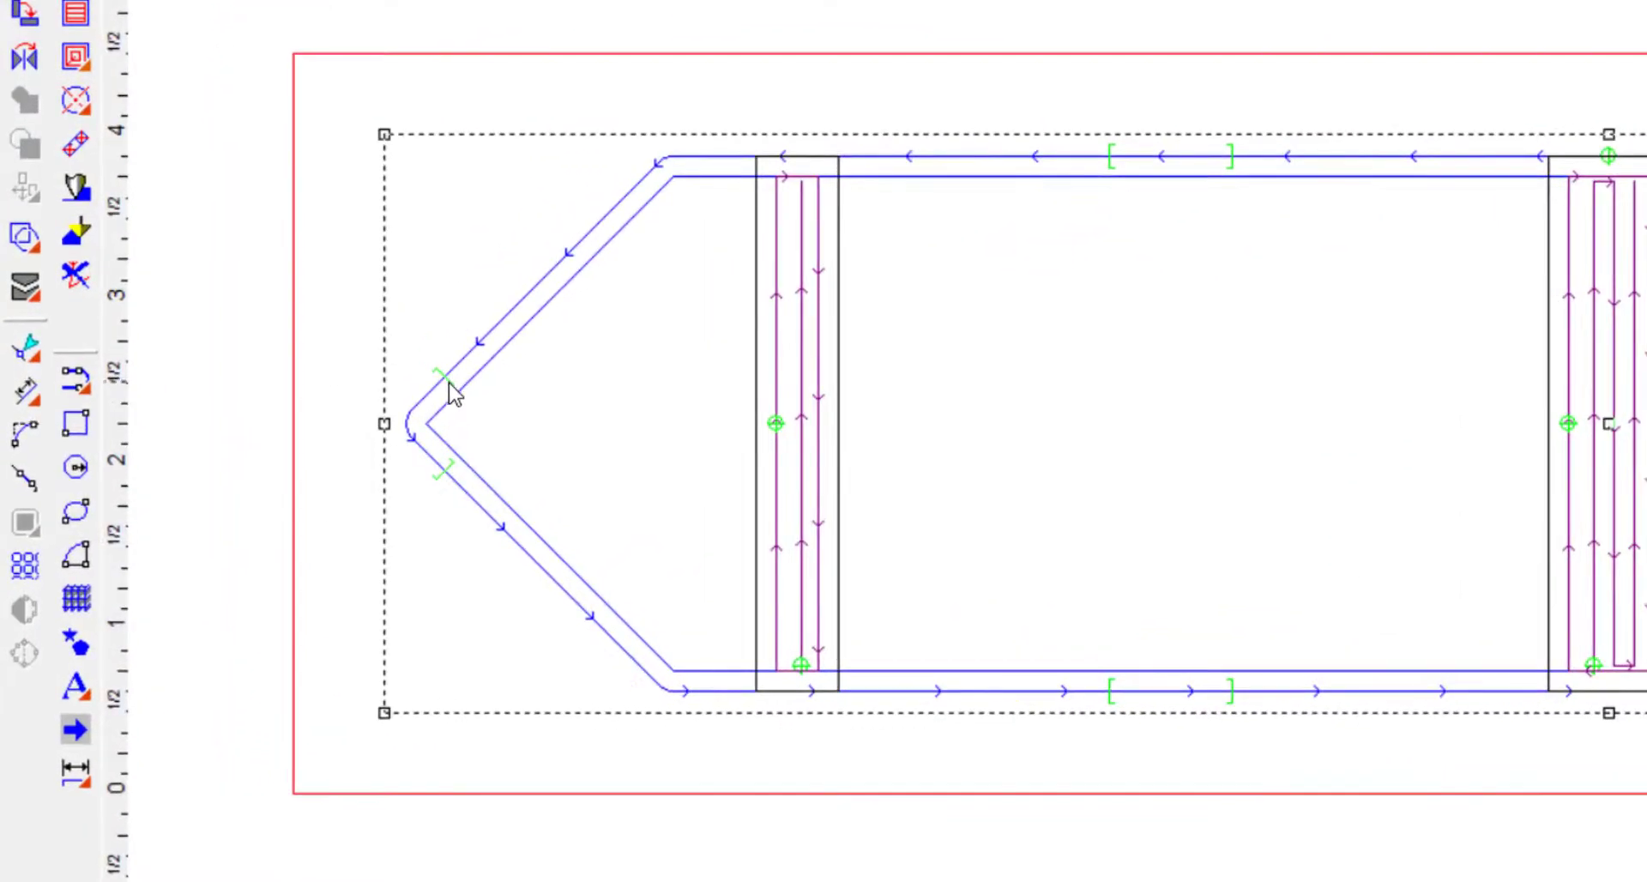
left_click(478, 41)
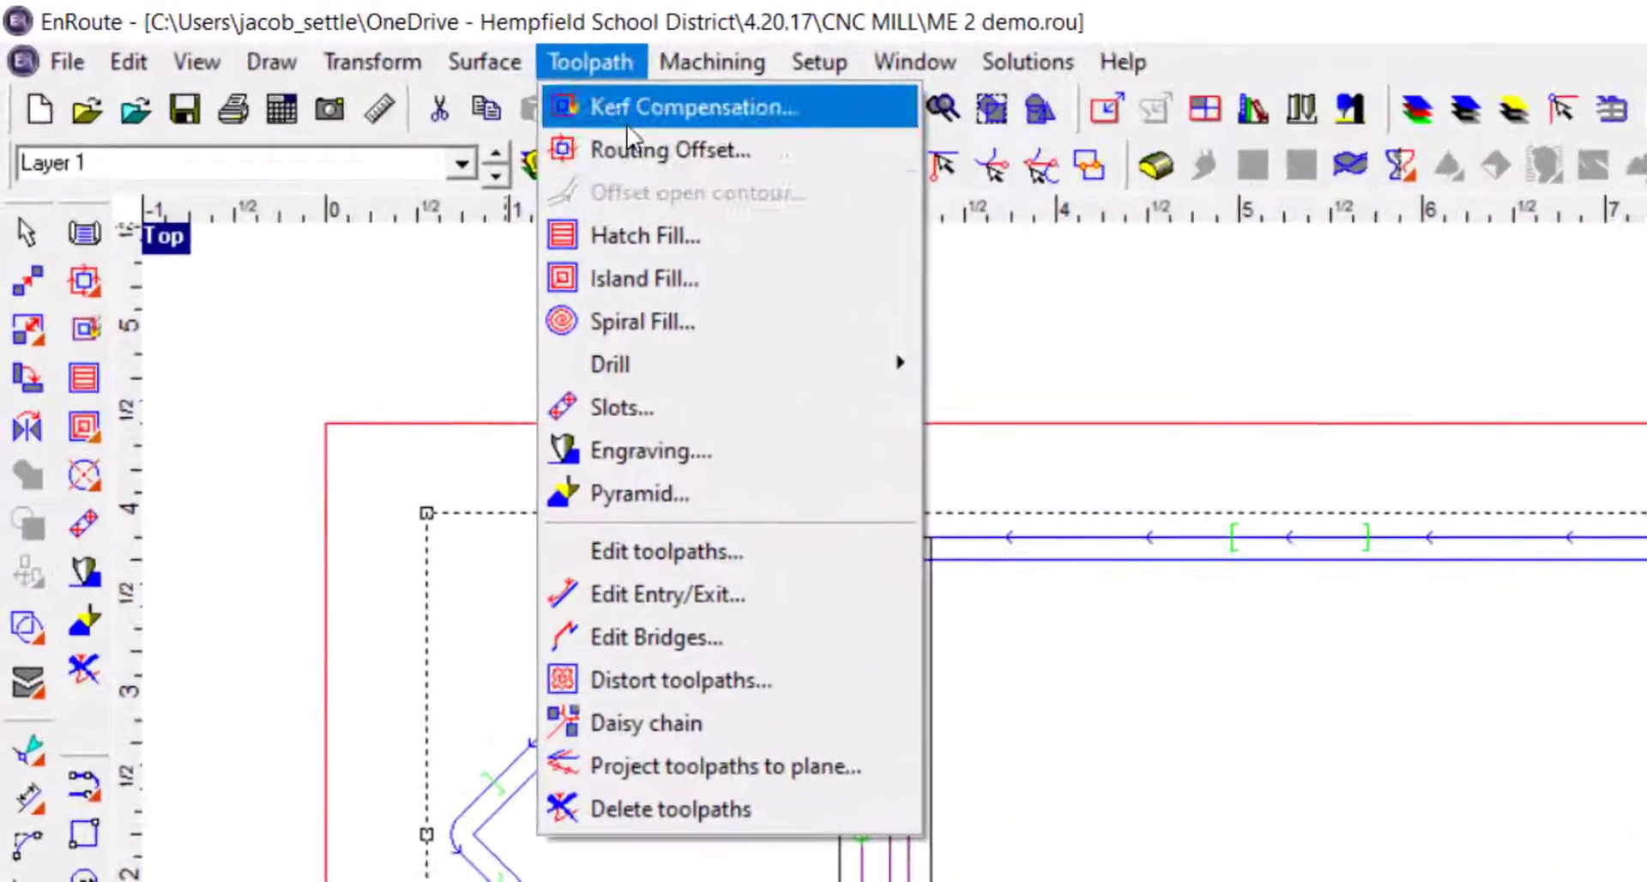
left_click(654, 649)
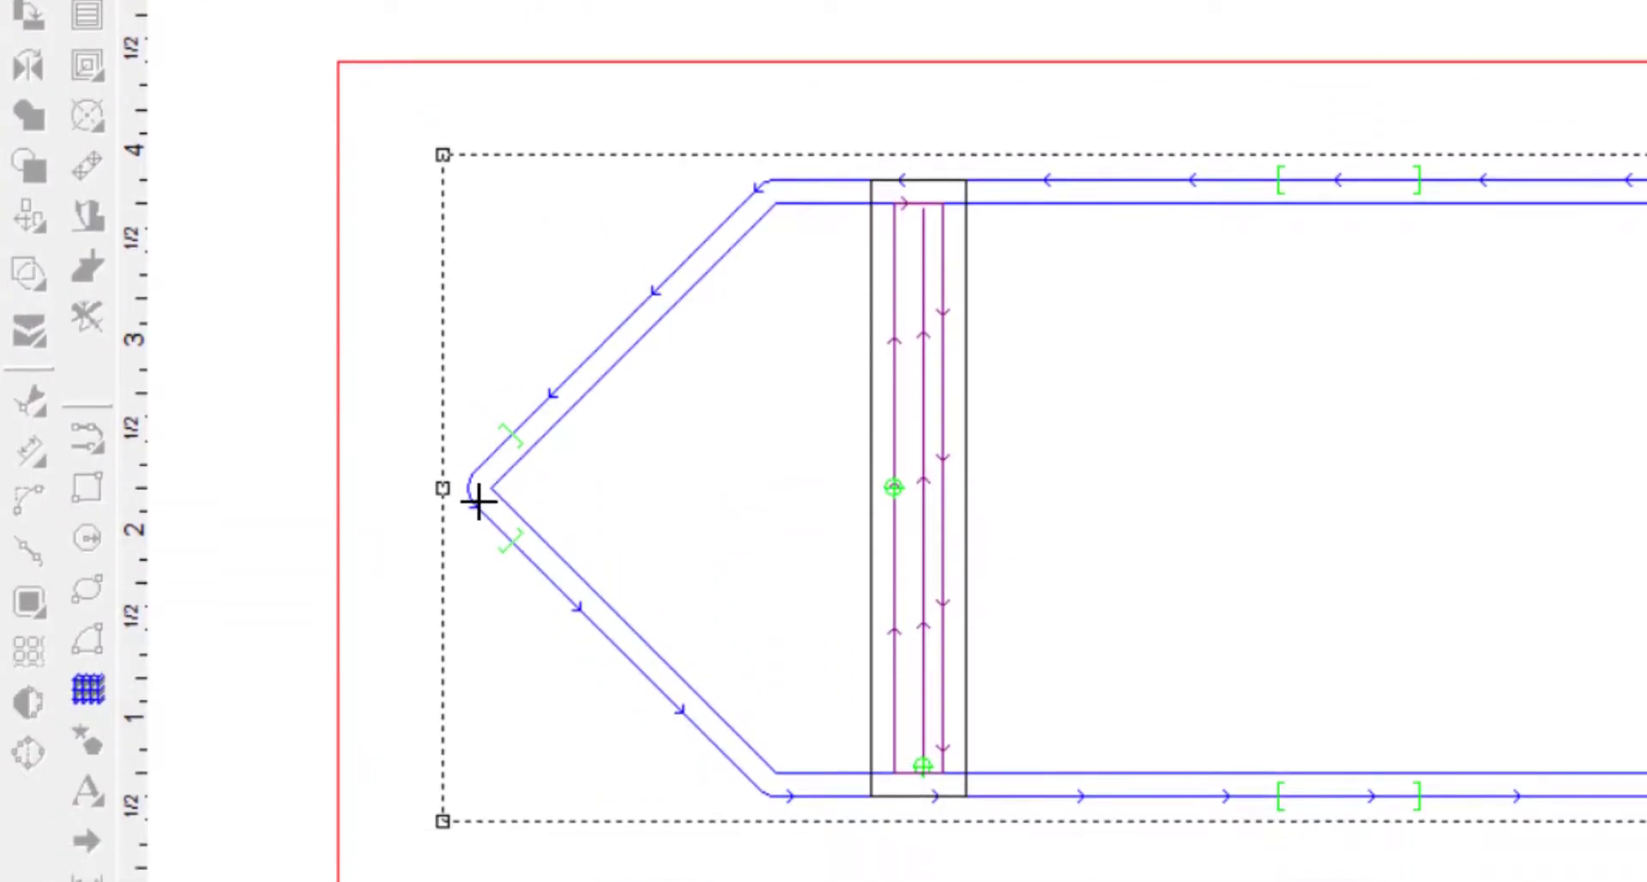
left_click_drag(478, 502, 672, 292)
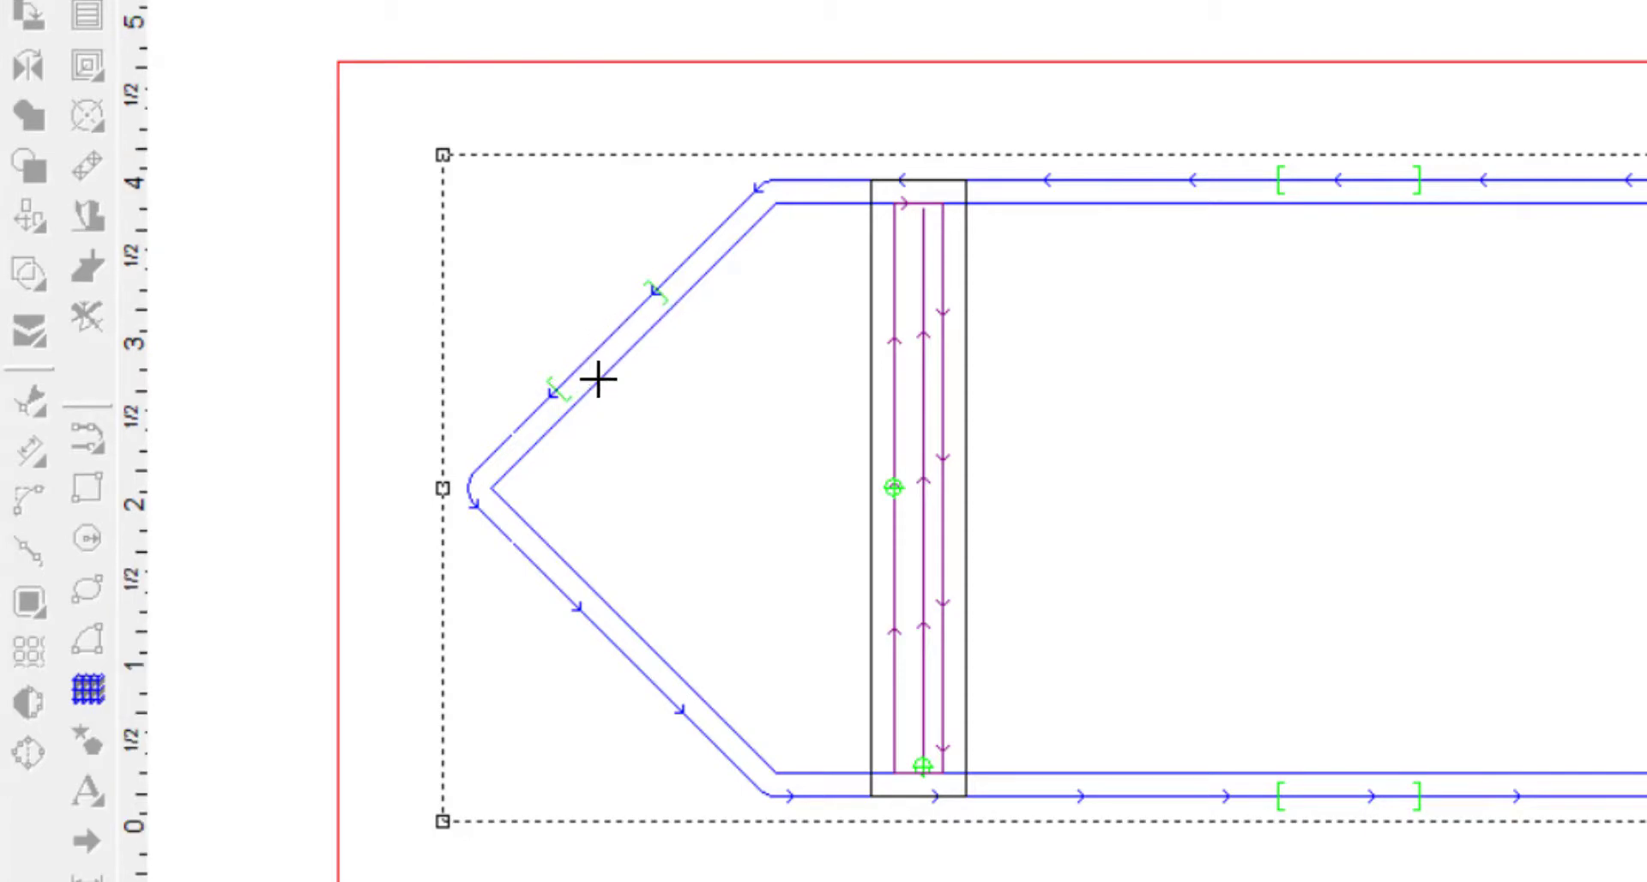
scroll(600, 378, "down", 2)
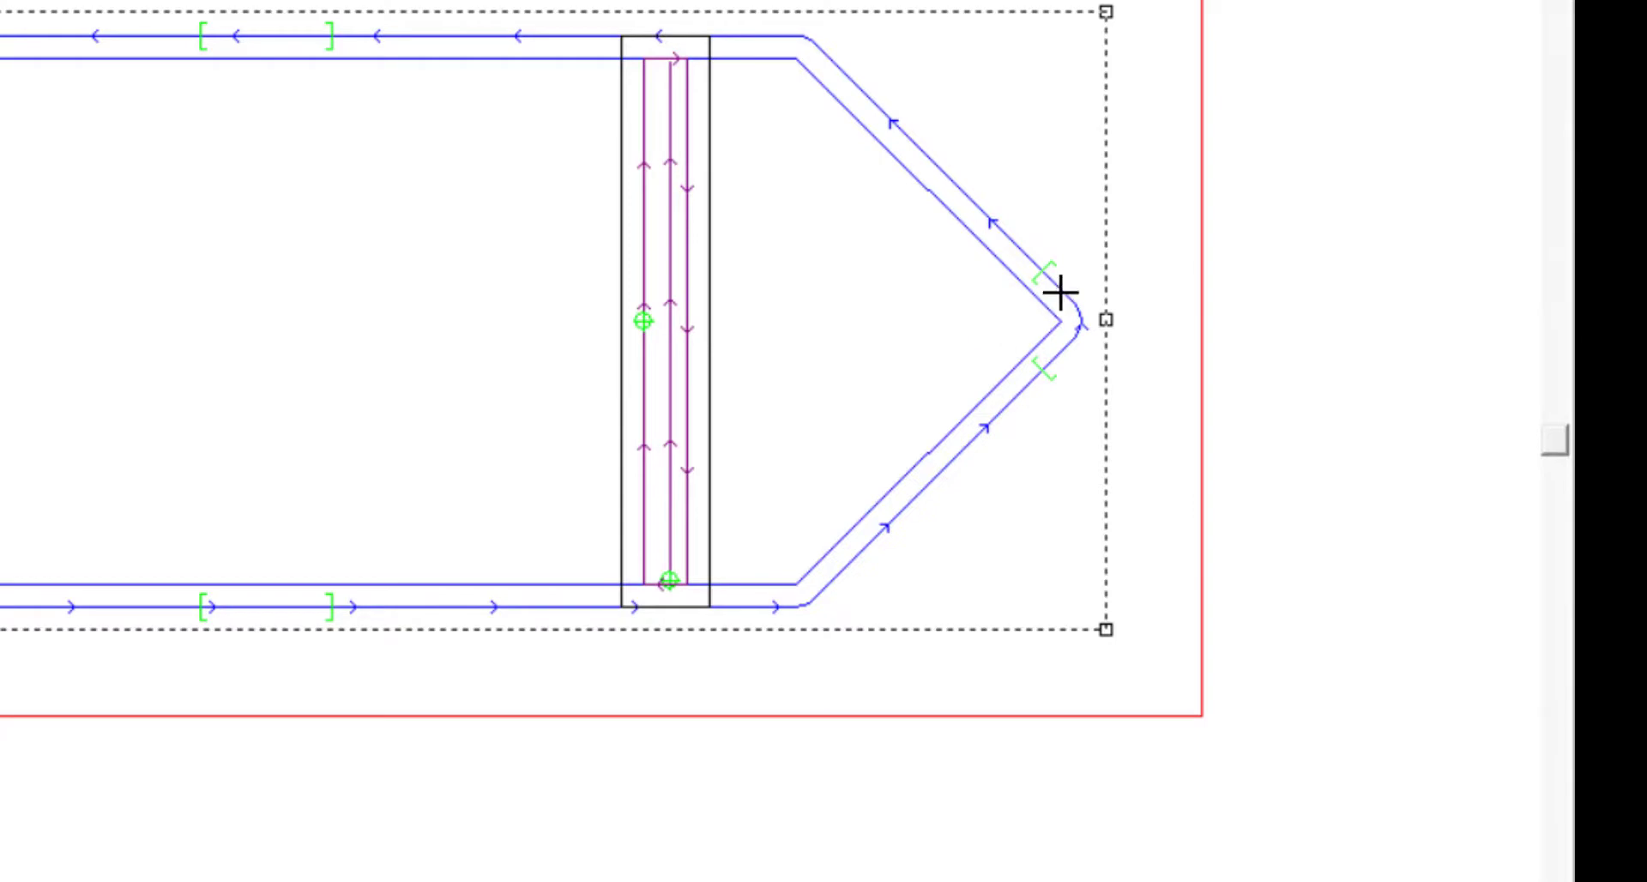
left_click_drag(1062, 292, 978, 437)
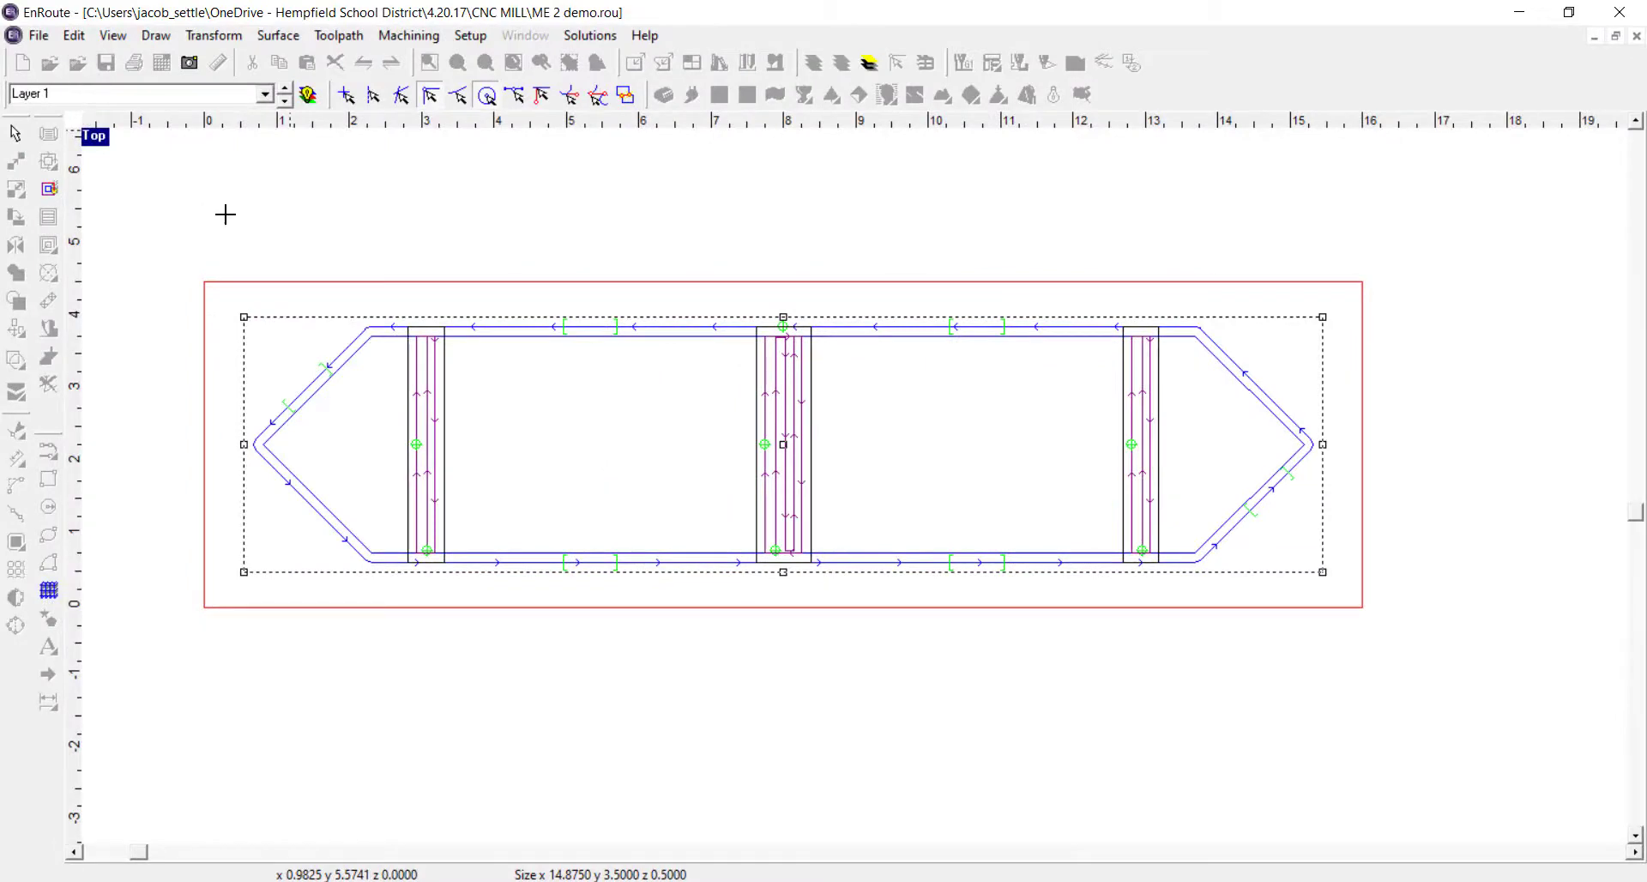
right_click(230, 232)
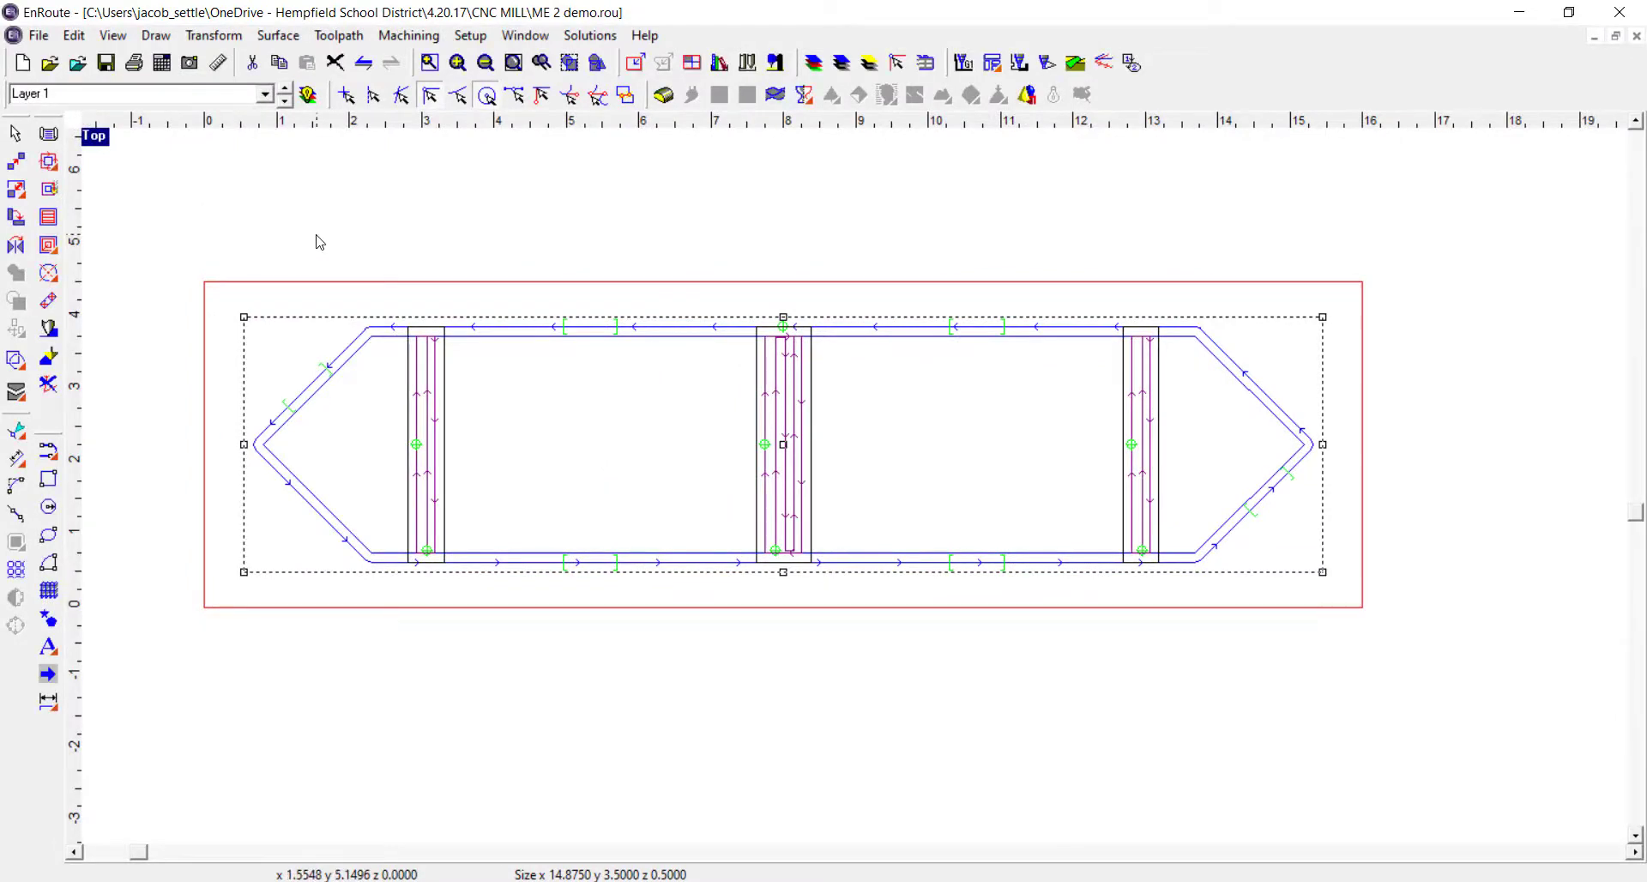
Run the 3D simulation of all toolpaths again with the plate shown rendered, leaving the simulation options unchanged
left_click(409, 35)
left_click(439, 256)
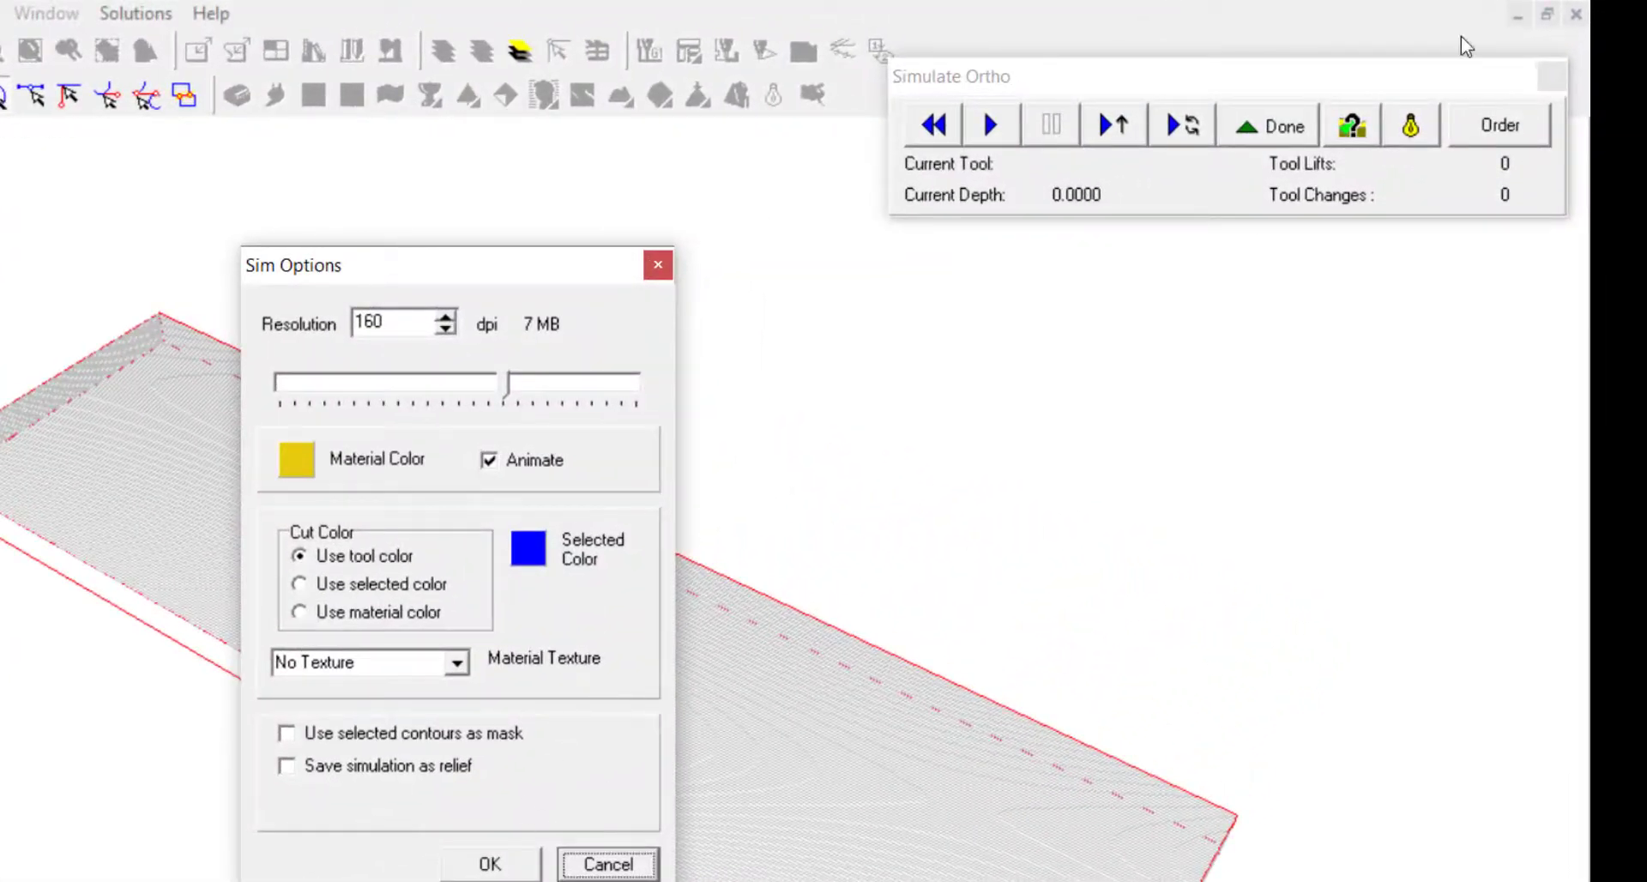
left_click(605, 861)
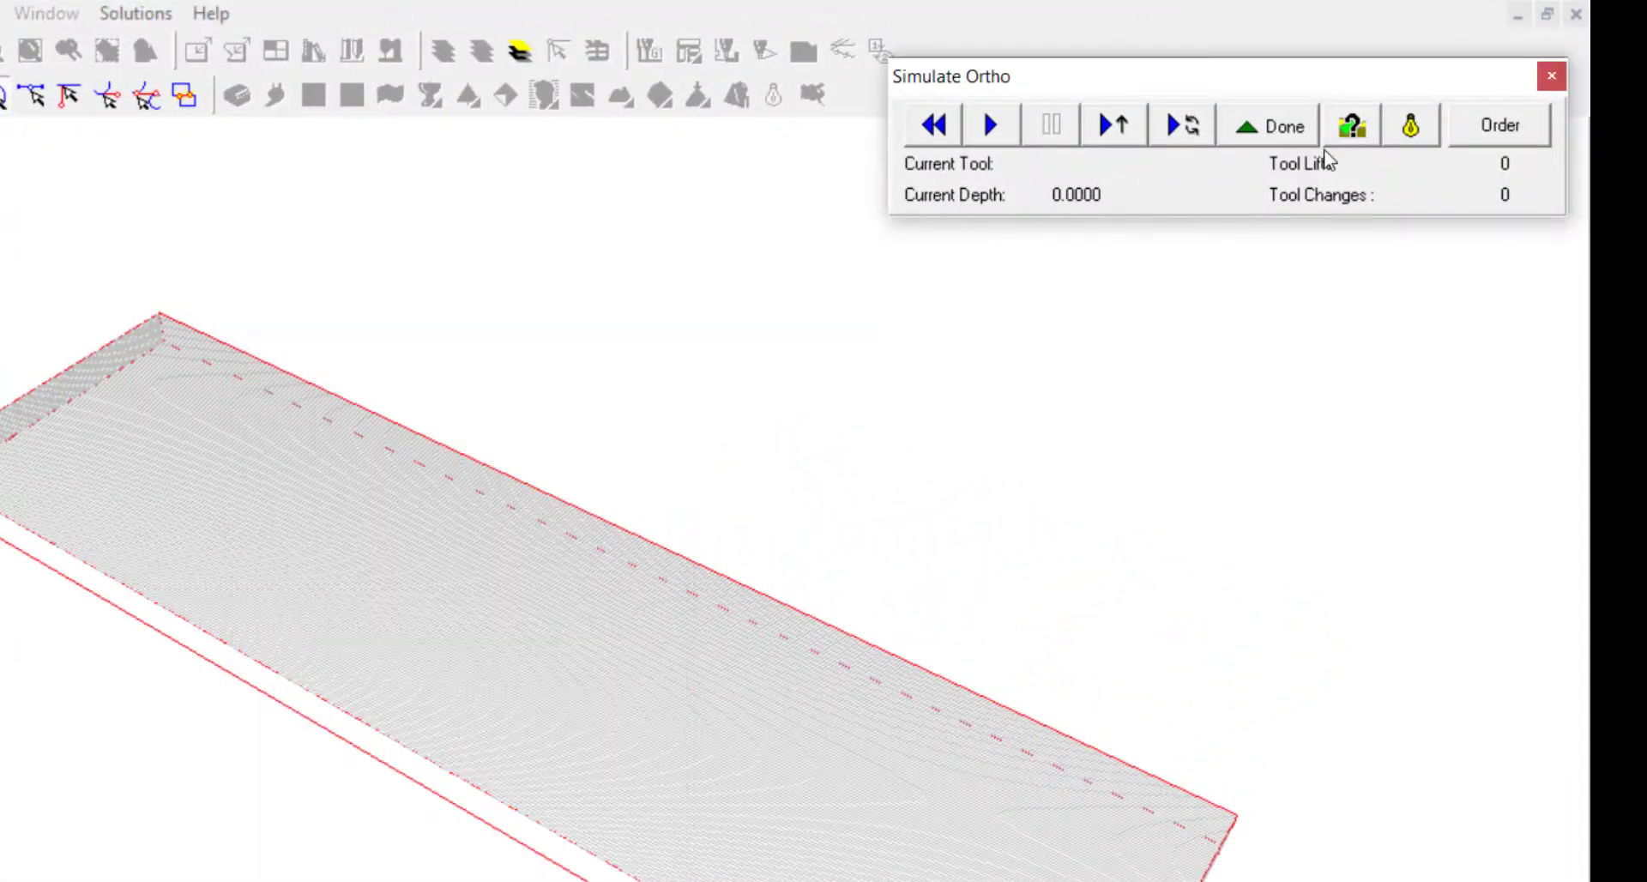
left_click(1411, 126)
left_click(992, 125)
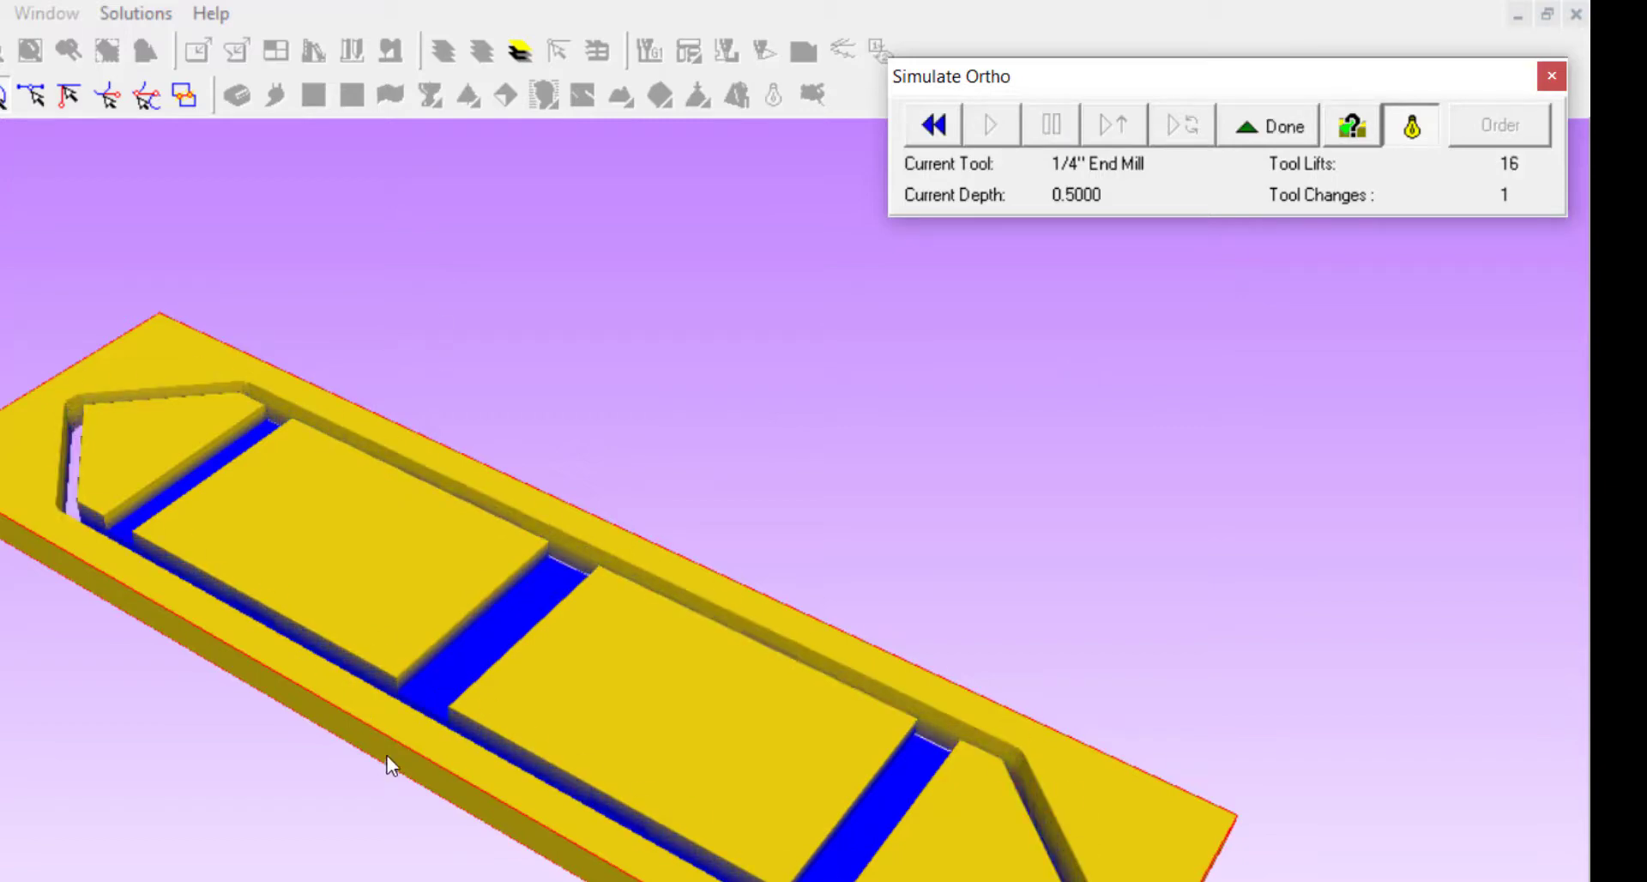
Inspect the relocated bridges from the underside and edge of the simulated plate, and close the simulation
middle_click_drag(380, 776, 801, 37)
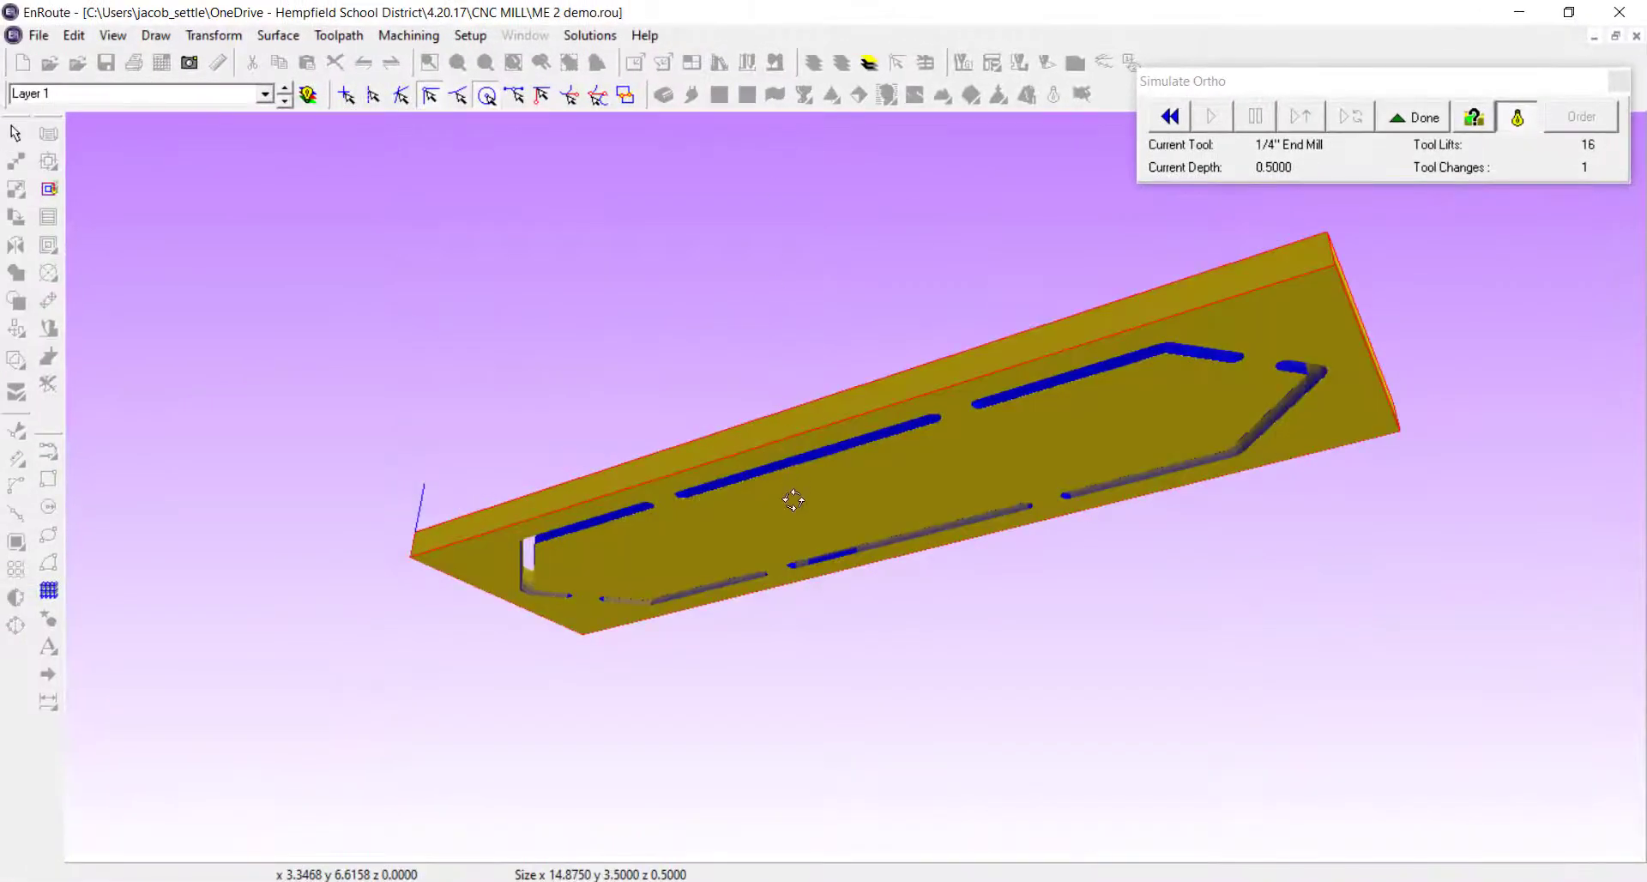
middle_click_drag(794, 501, 1091, 457)
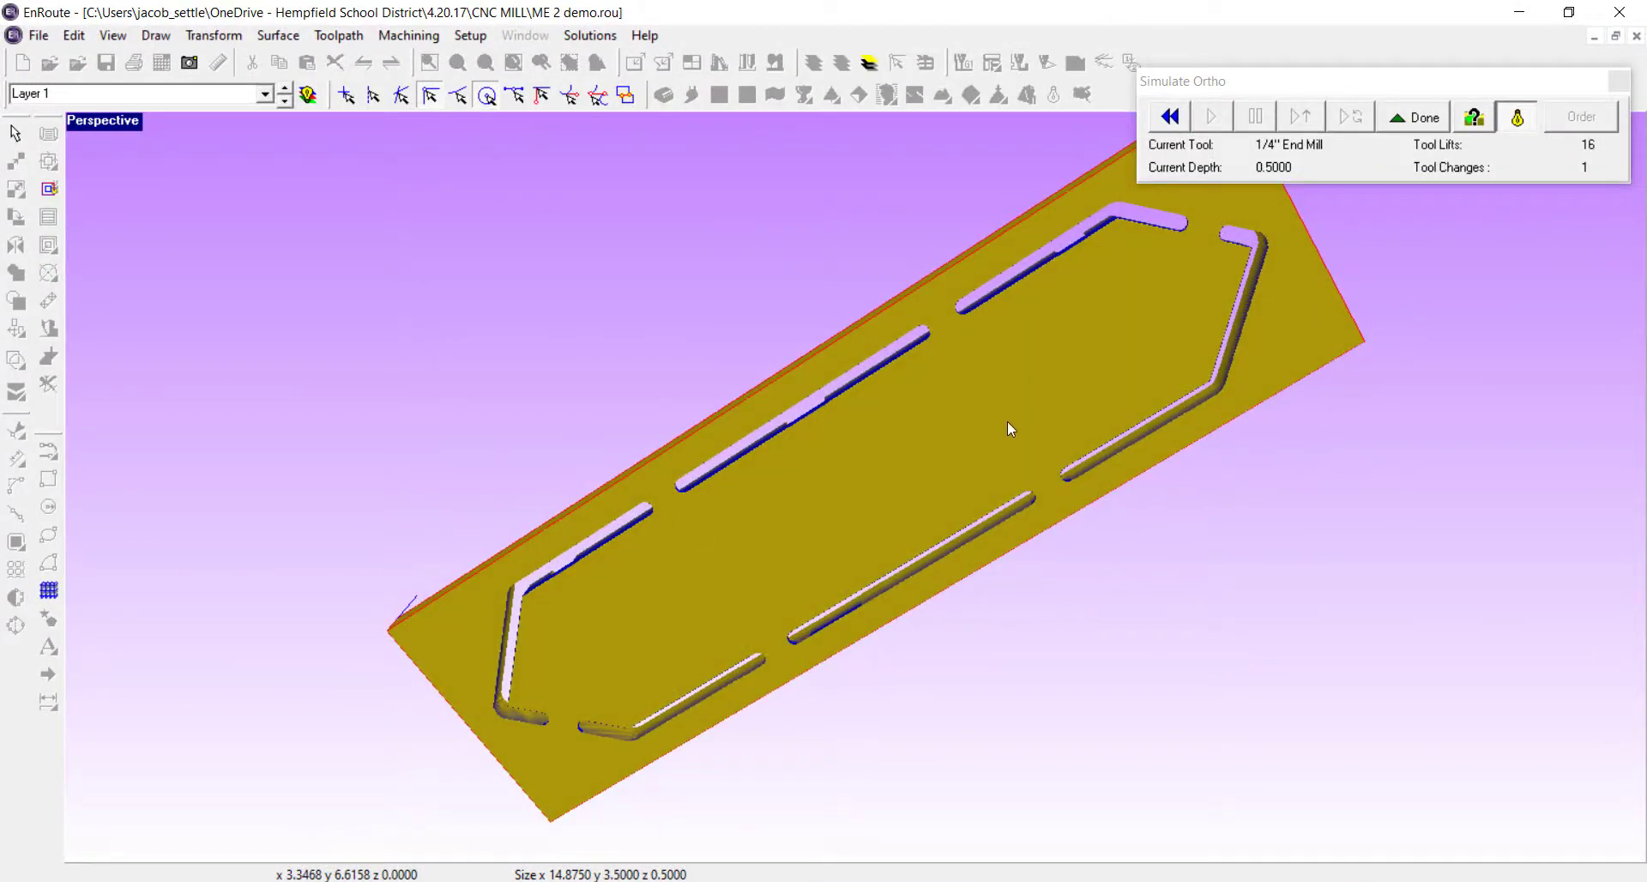
middle_click_drag(1067, 328, 1129, 875)
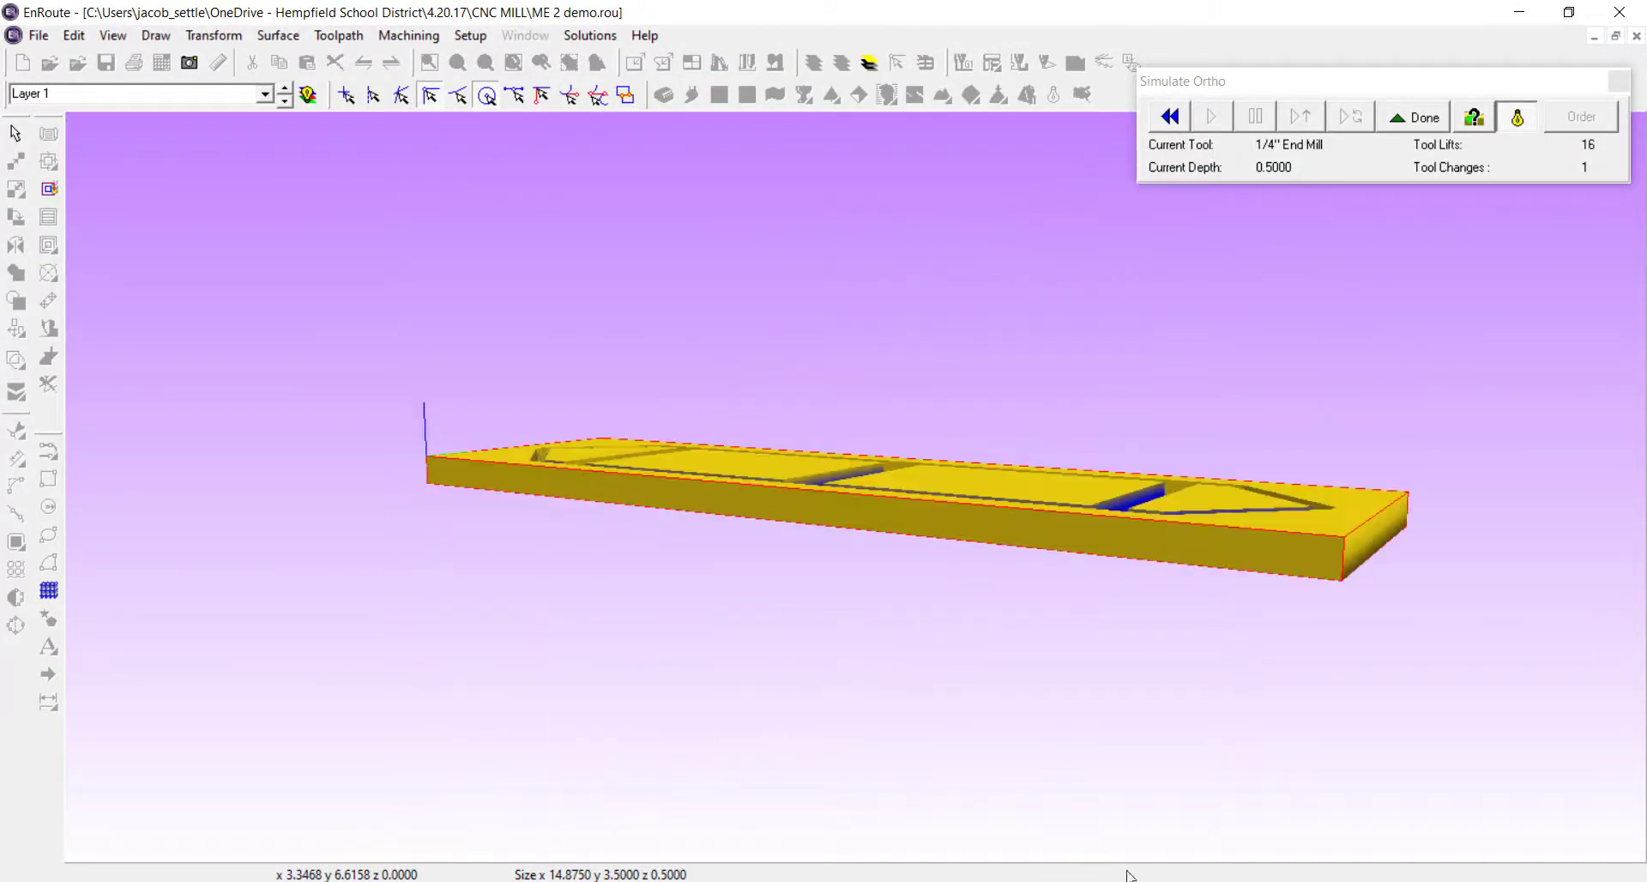
left_click(1619, 81)
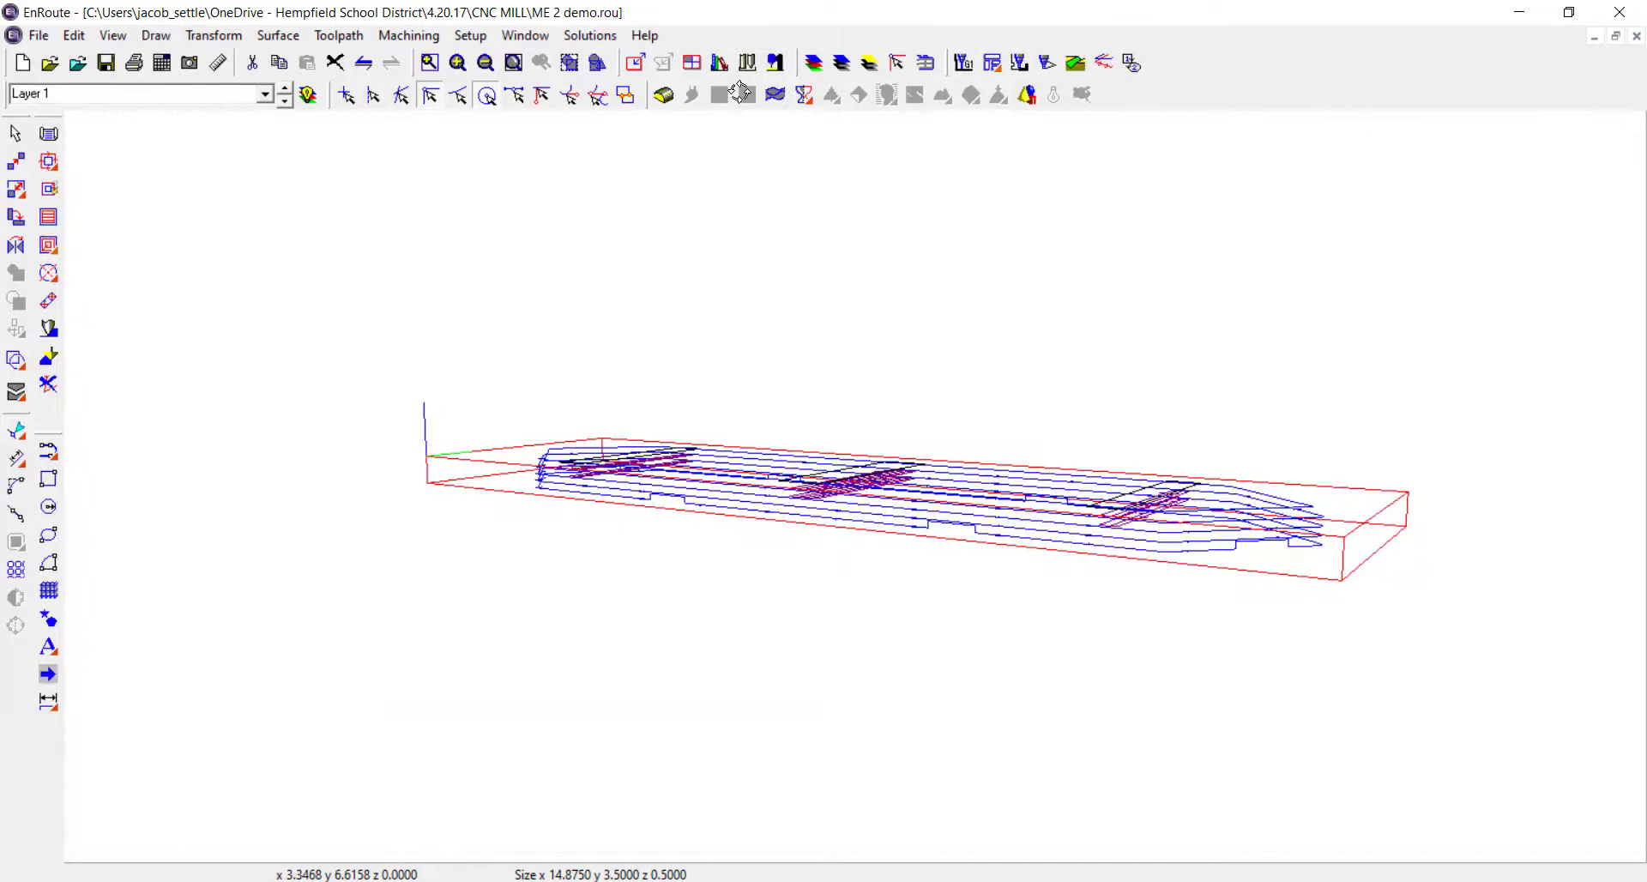
Open the machining output settings and confirm Techno HD - IJArcs as the active machine driver
left_click(383, 38)
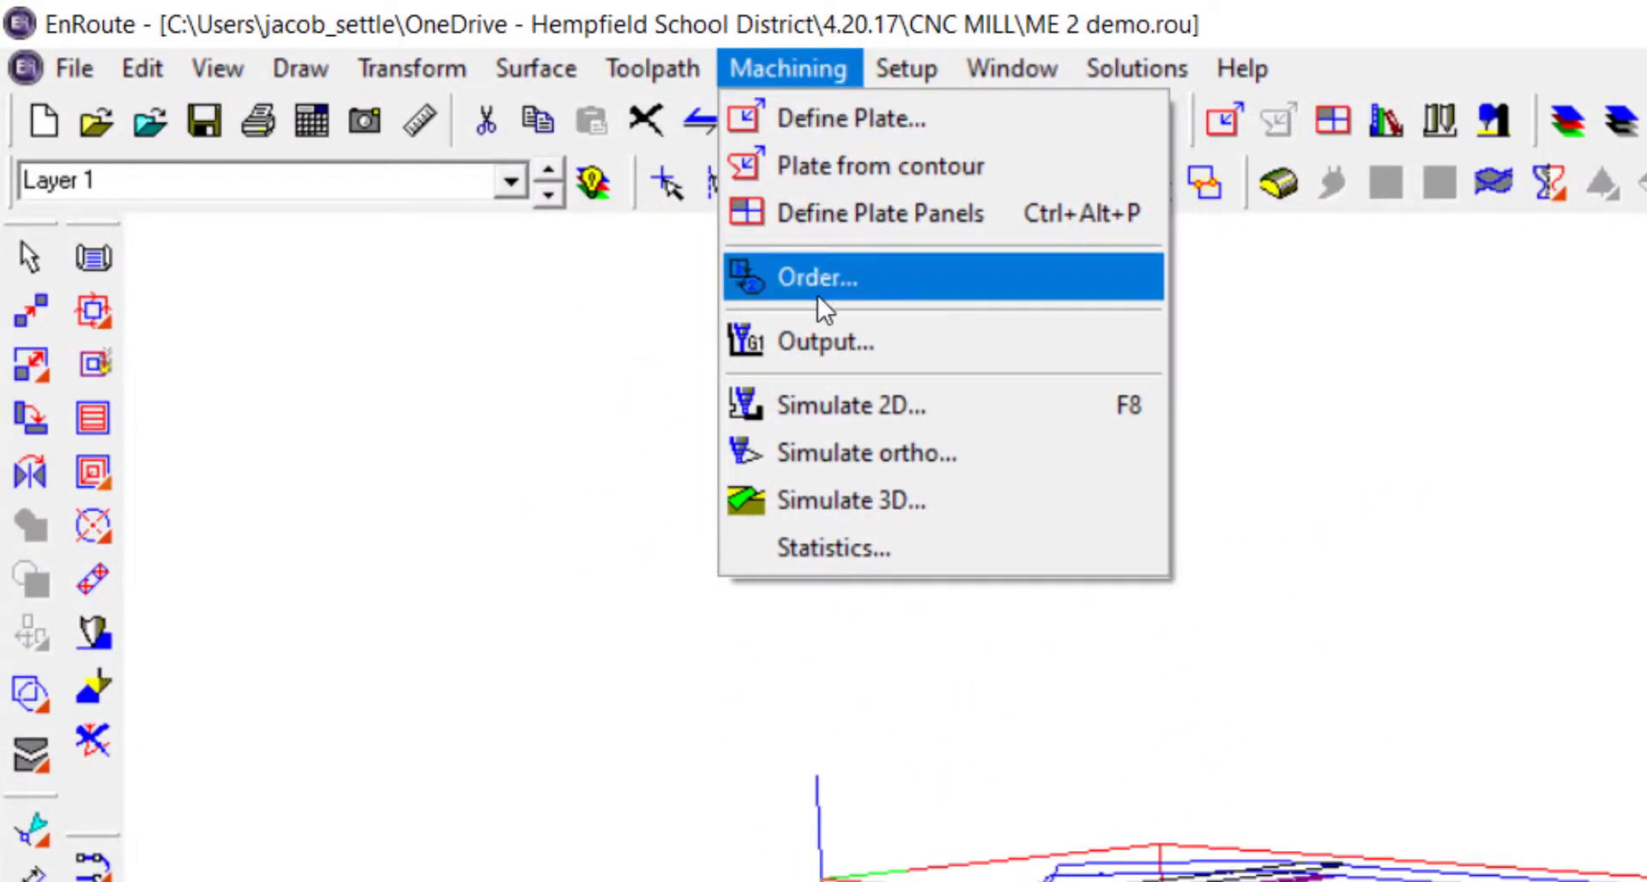
left_click(816, 341)
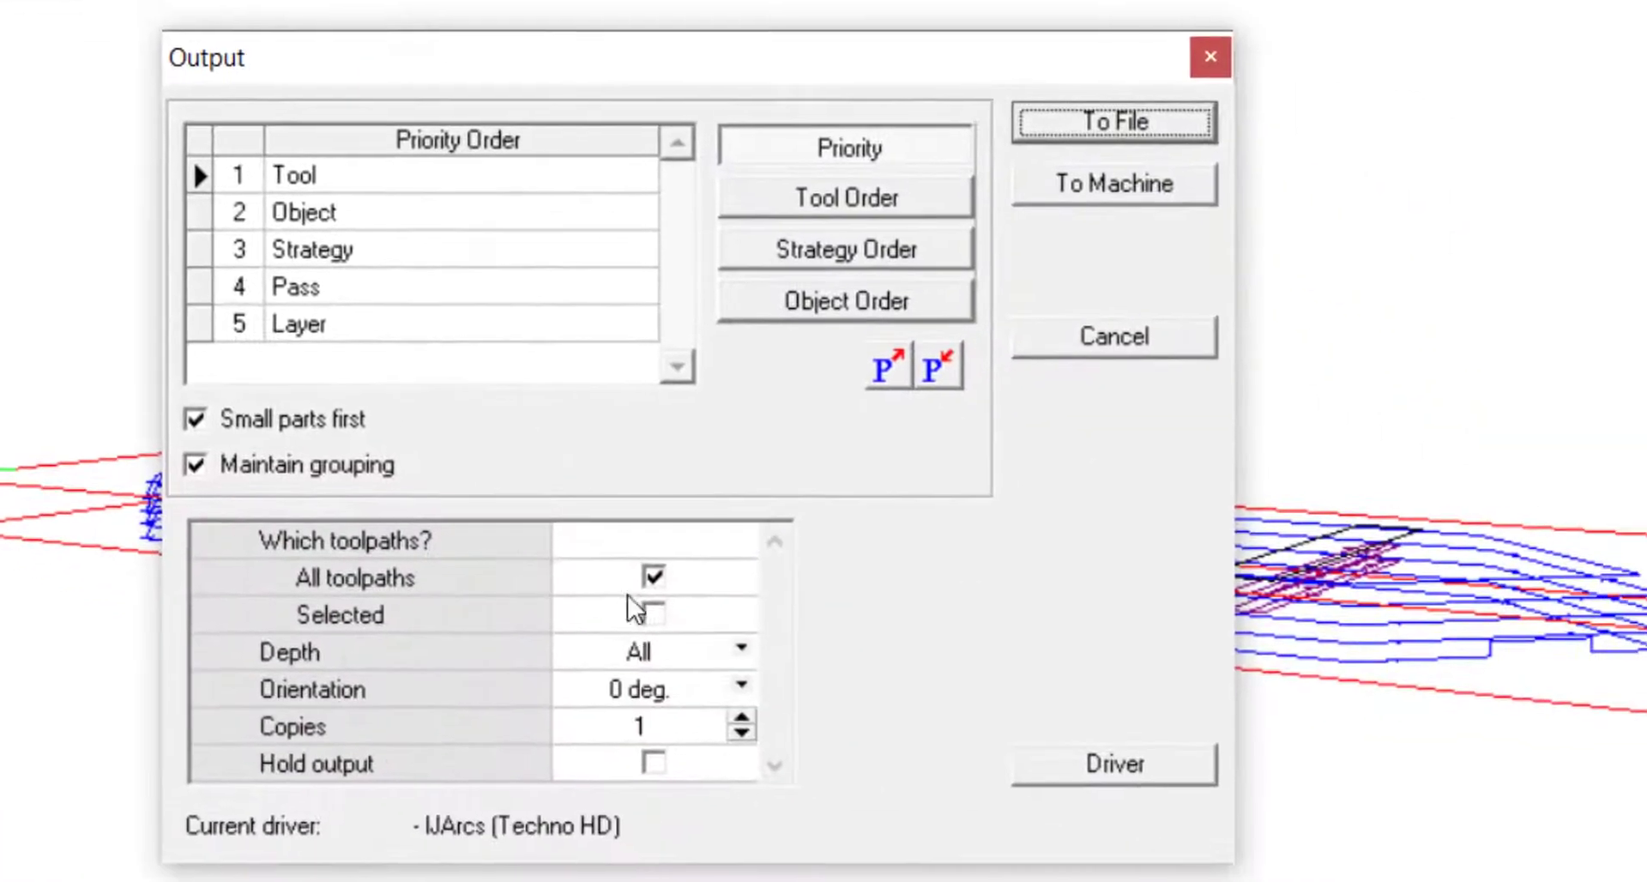
left_click(1106, 768)
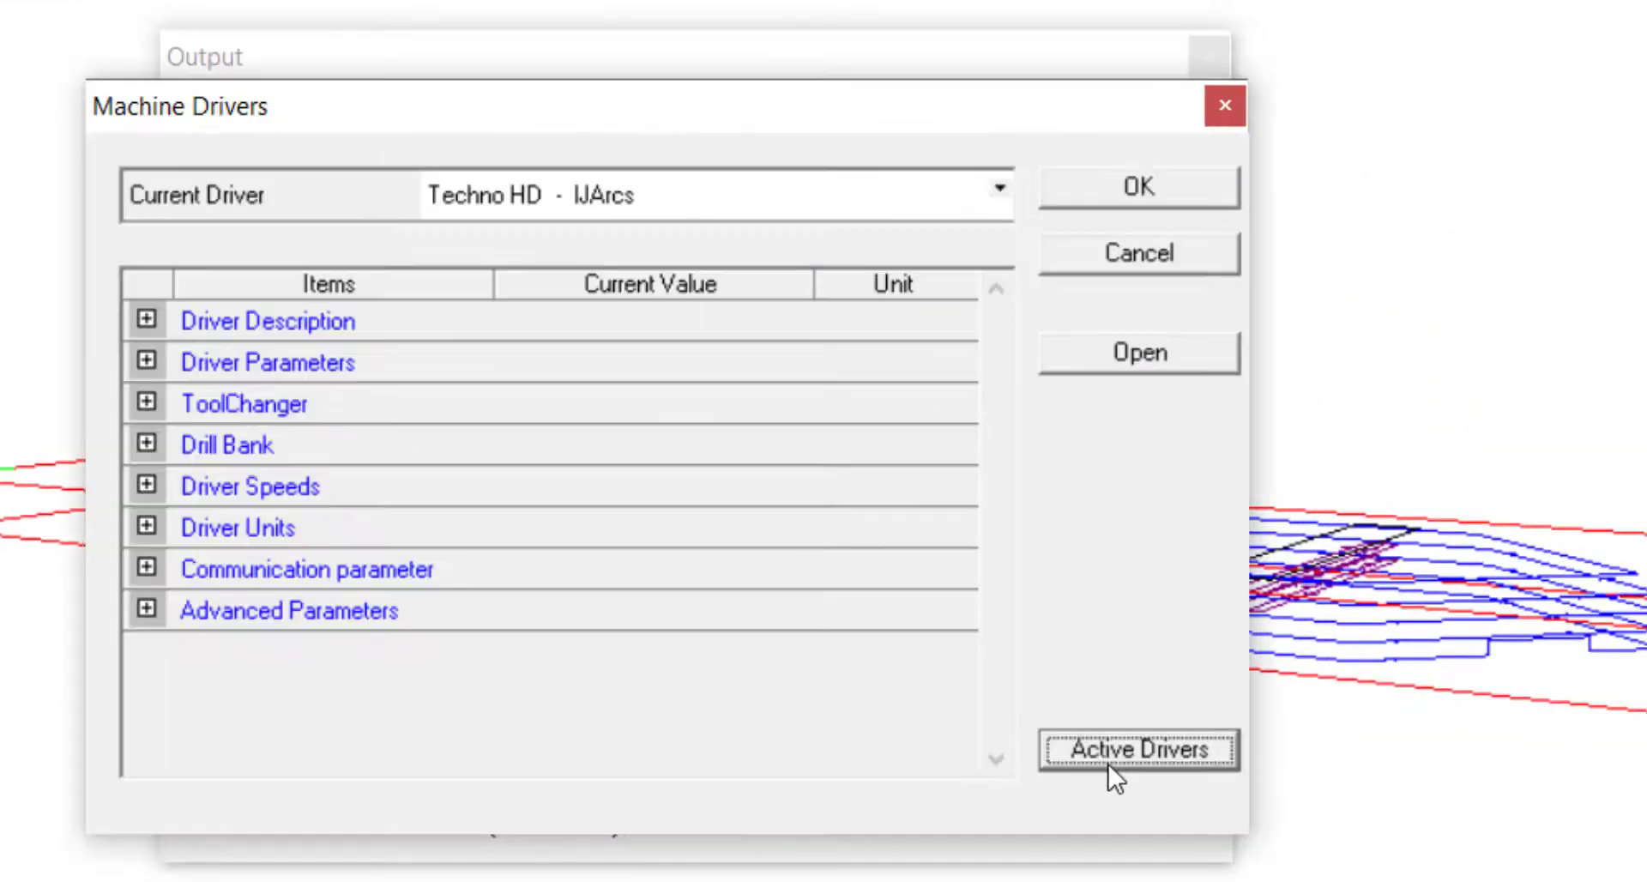
left_click(1124, 749)
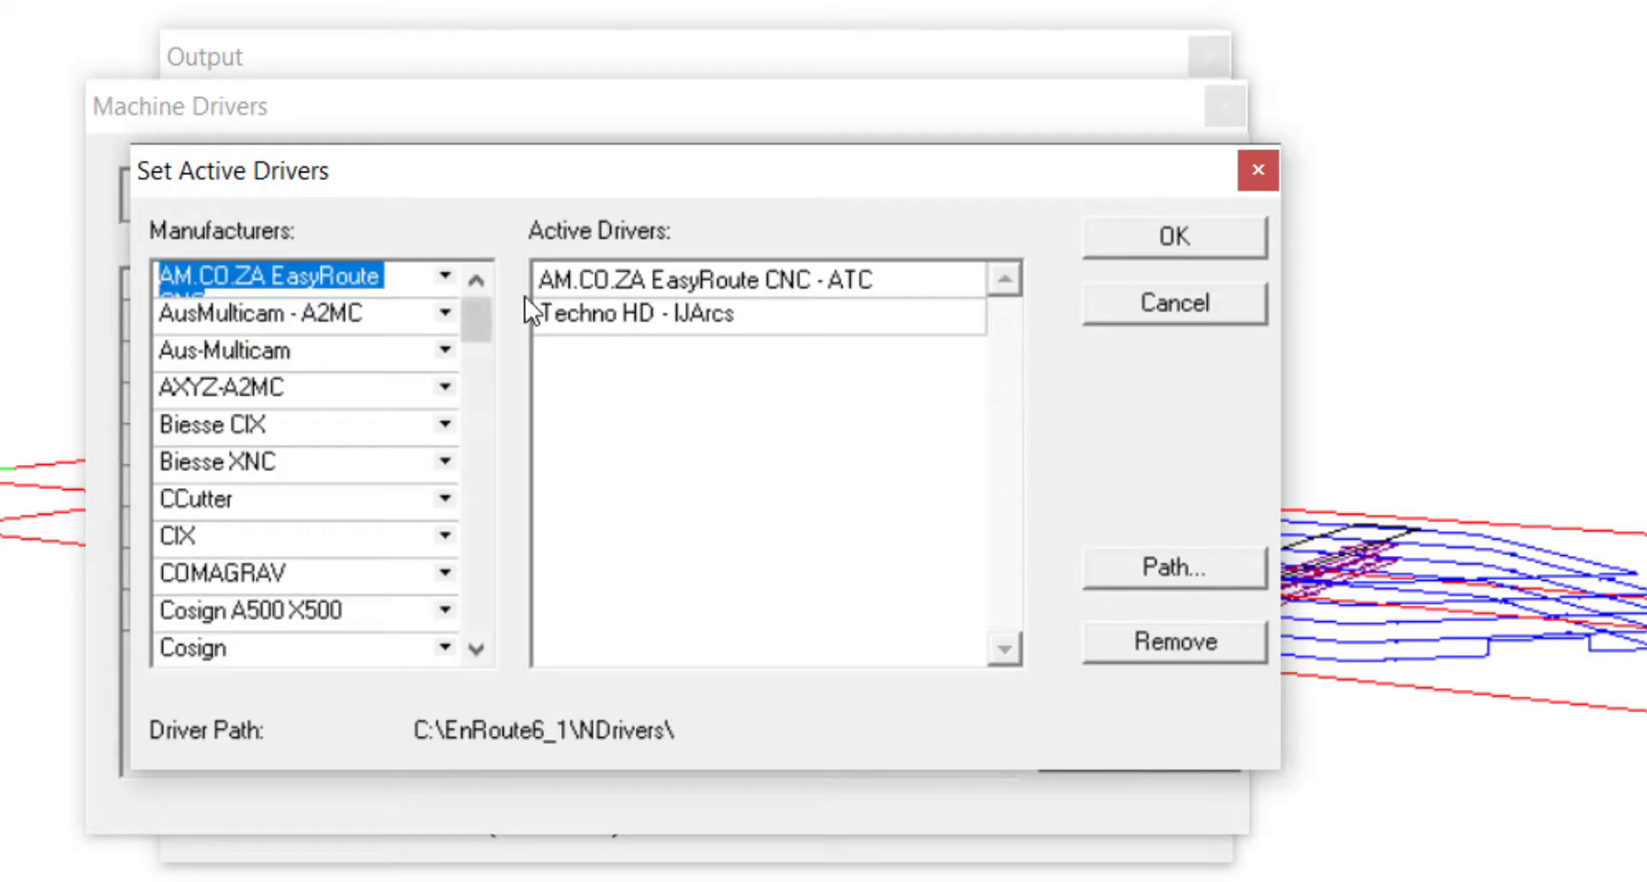
left_click_drag(477, 371, 460, 553)
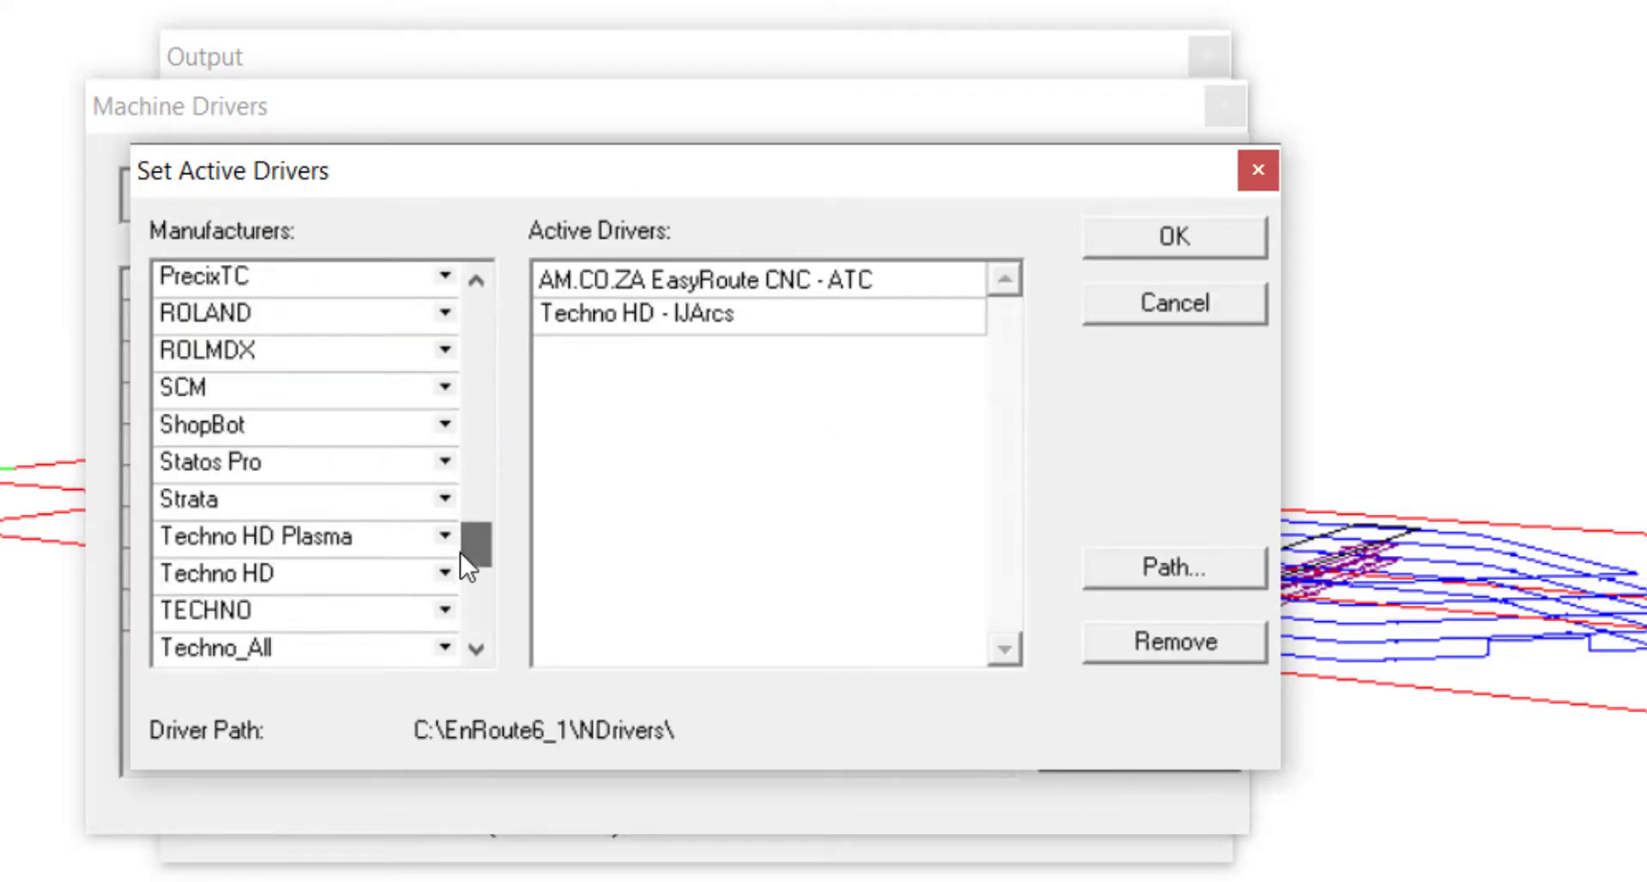
left_click(442, 575)
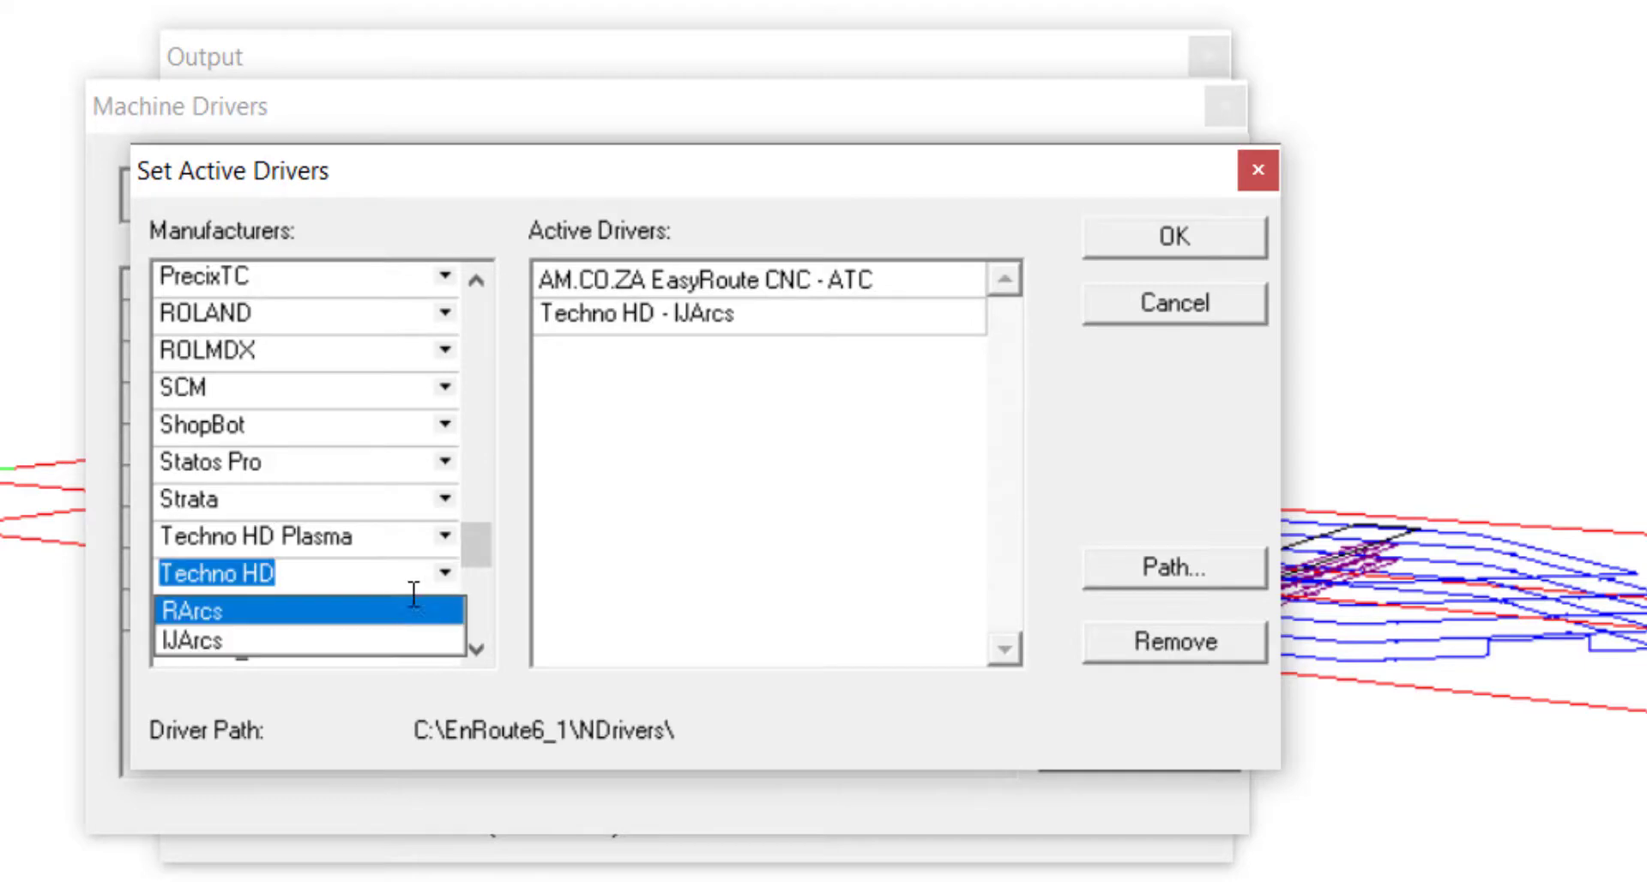
left_click(205, 644)
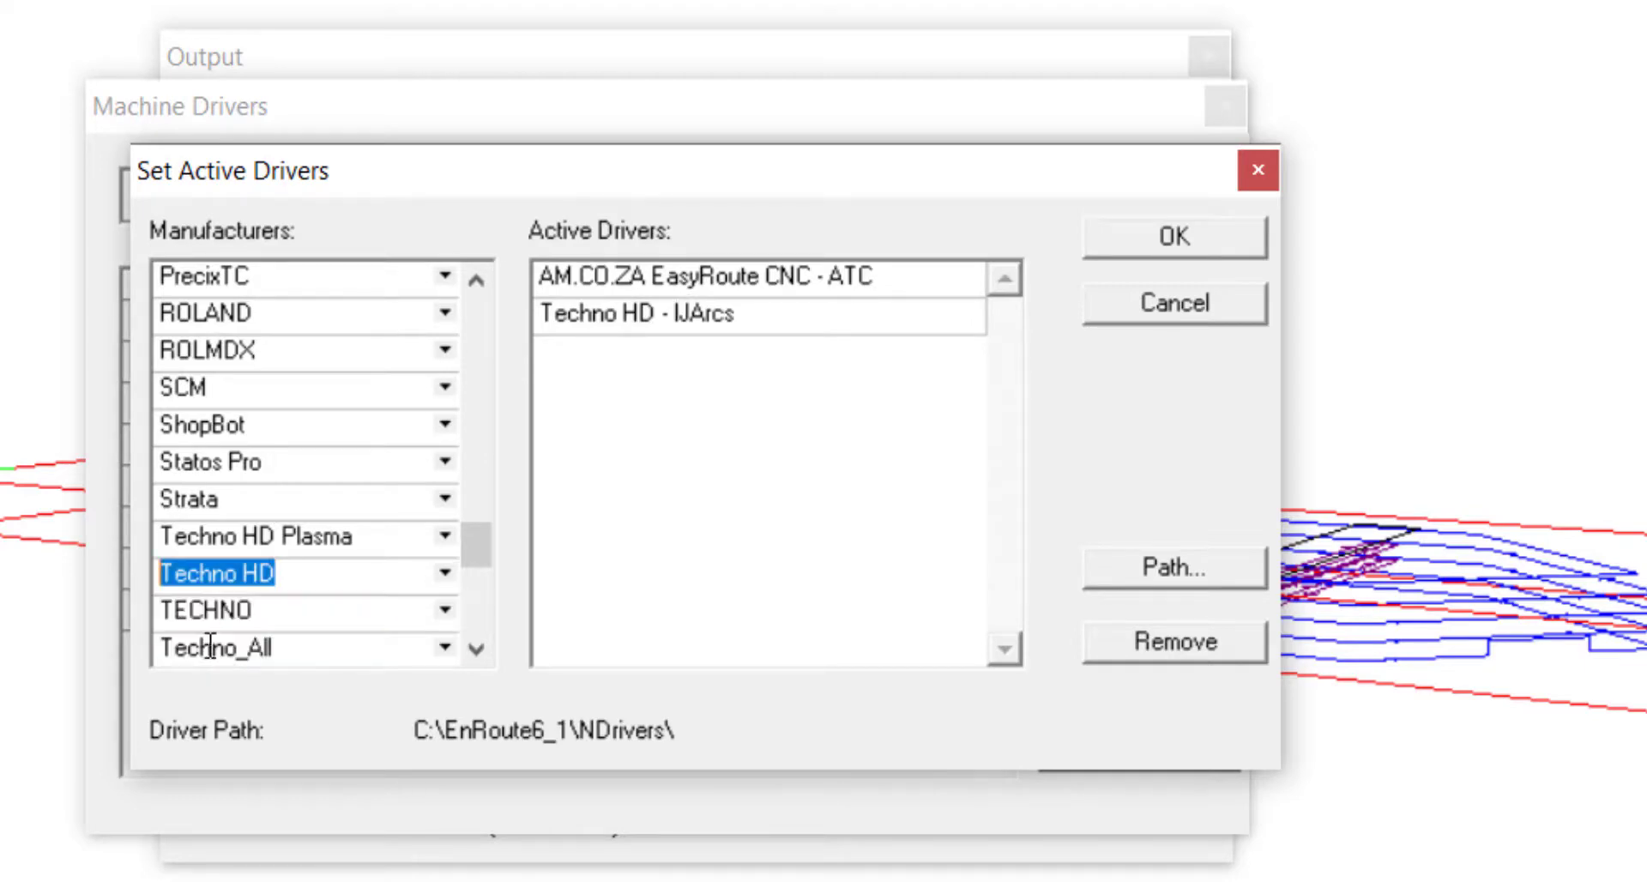
left_click(604, 313)
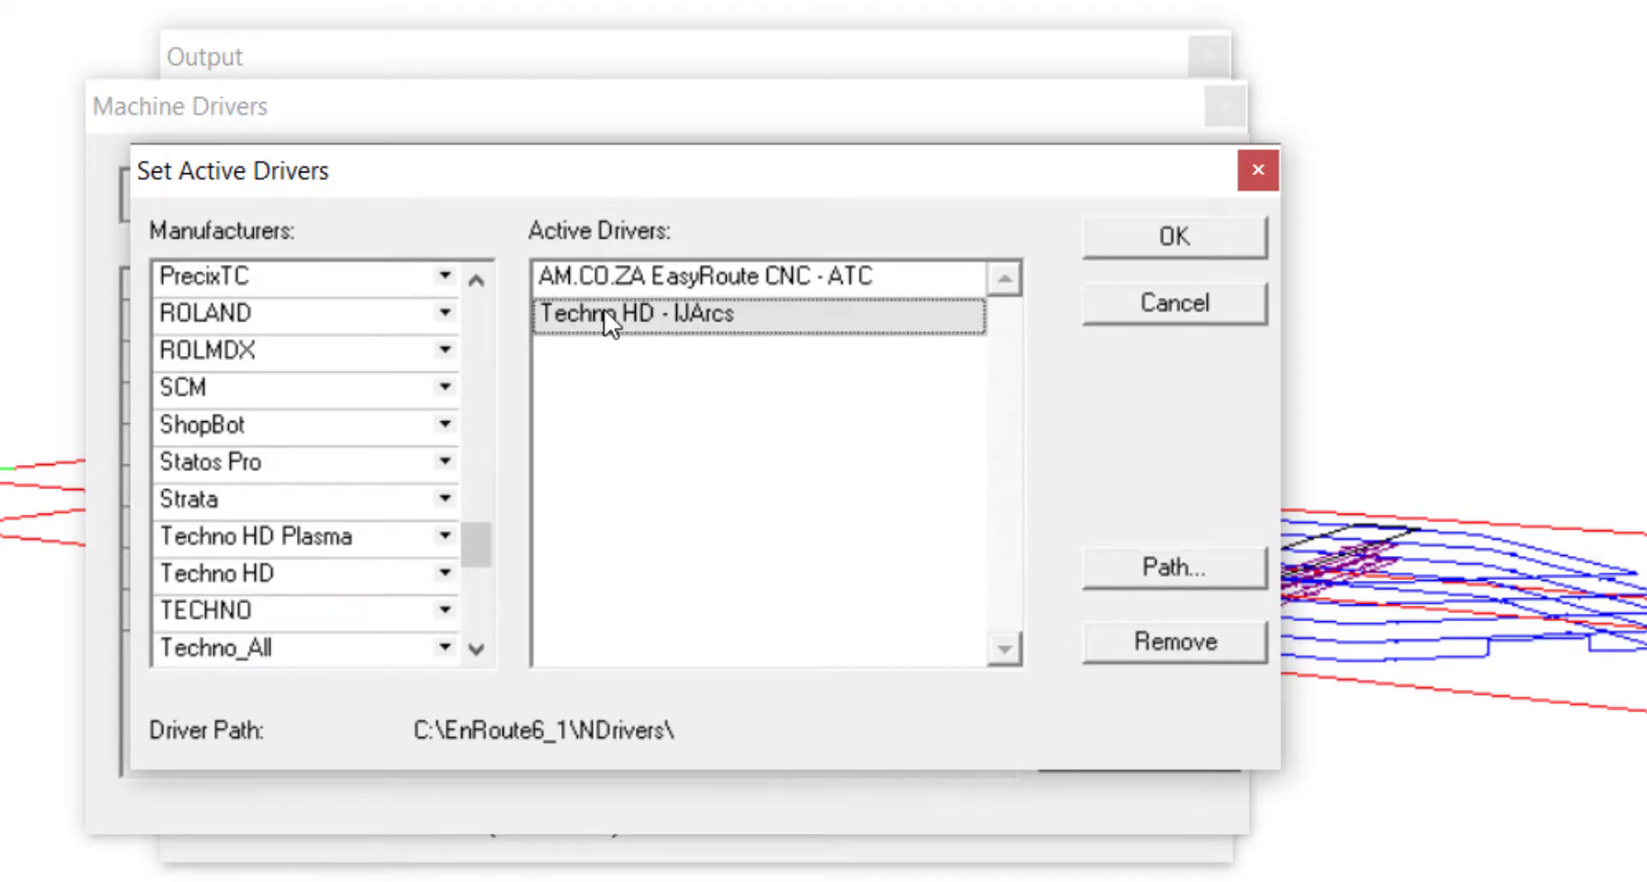
left_click(1108, 249)
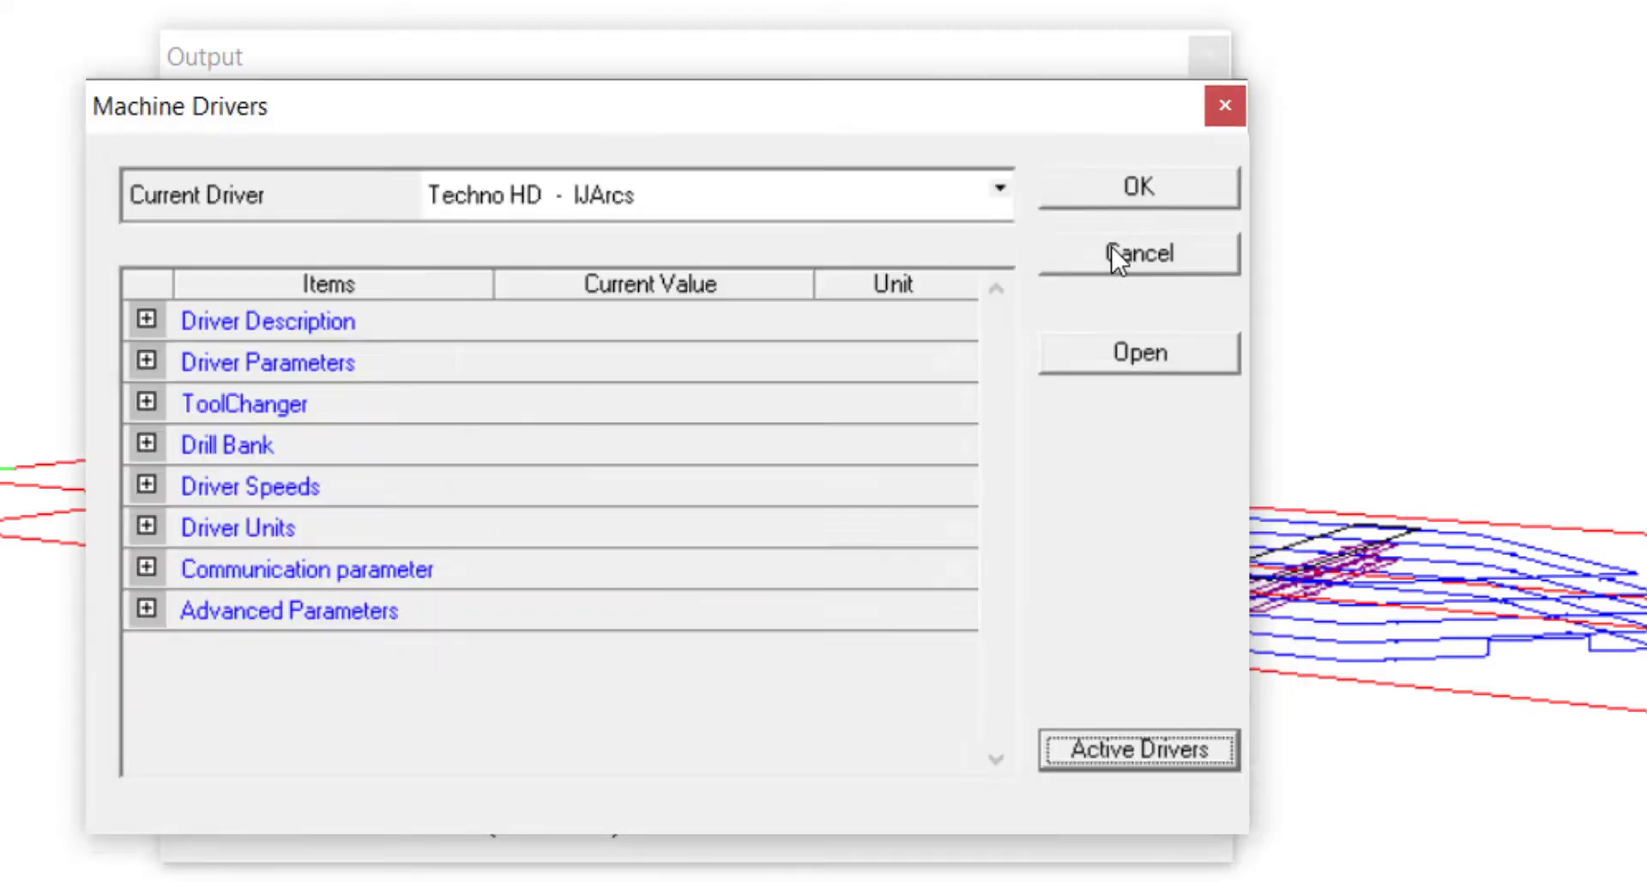
left_click(1175, 194)
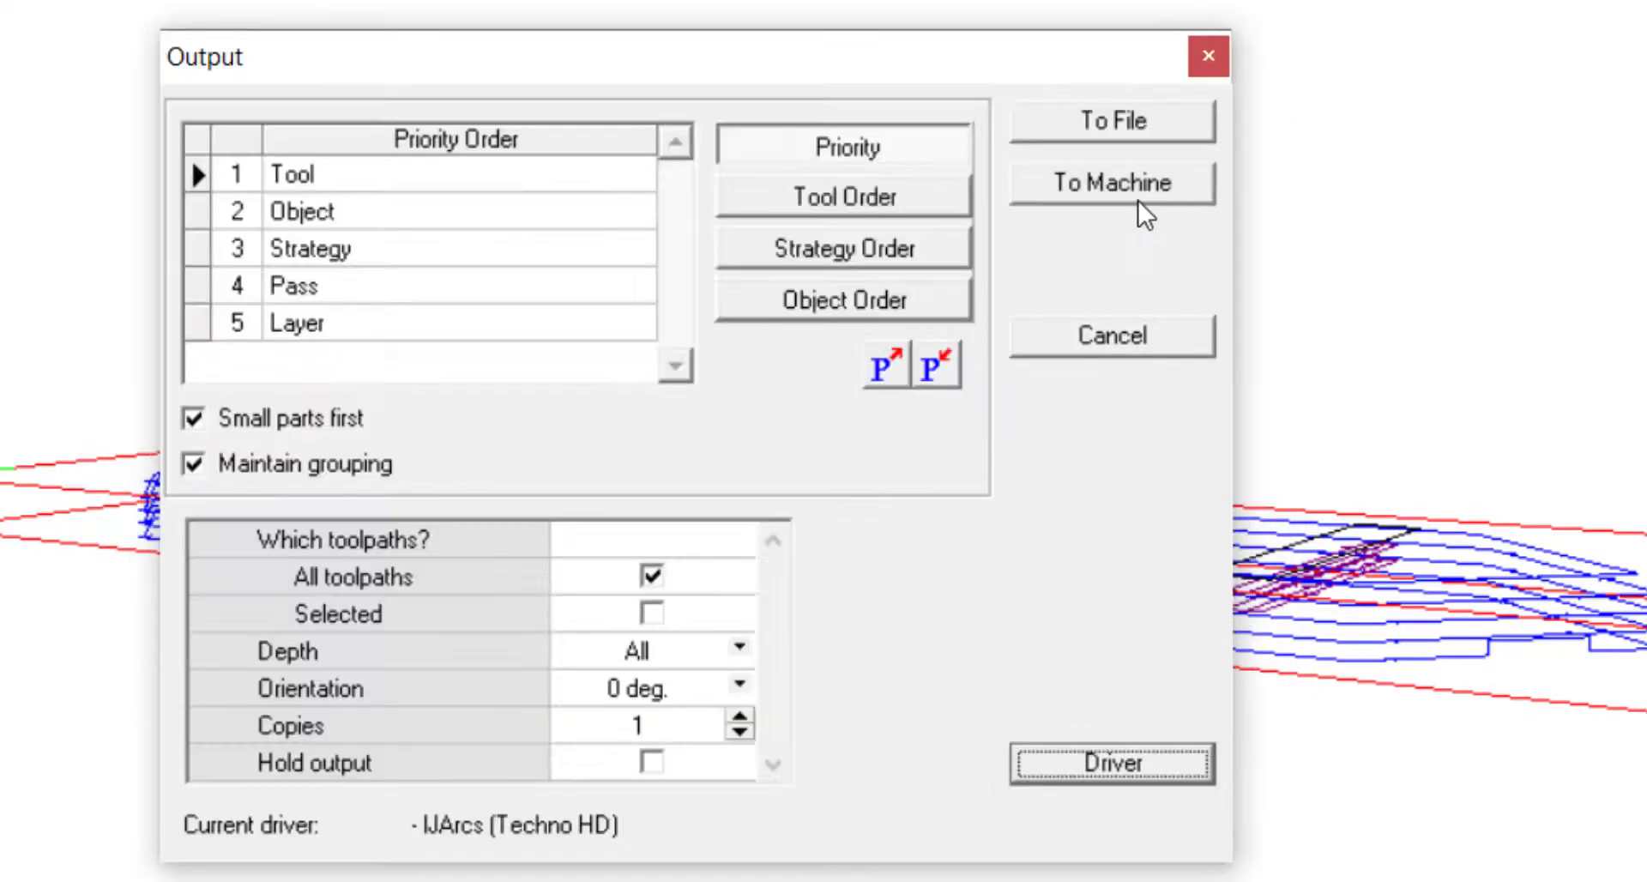
Output all toolpaths to an NC file in the enroute machine exercises folder, named ME 2 followed by the student's surname
left_click(1108, 122)
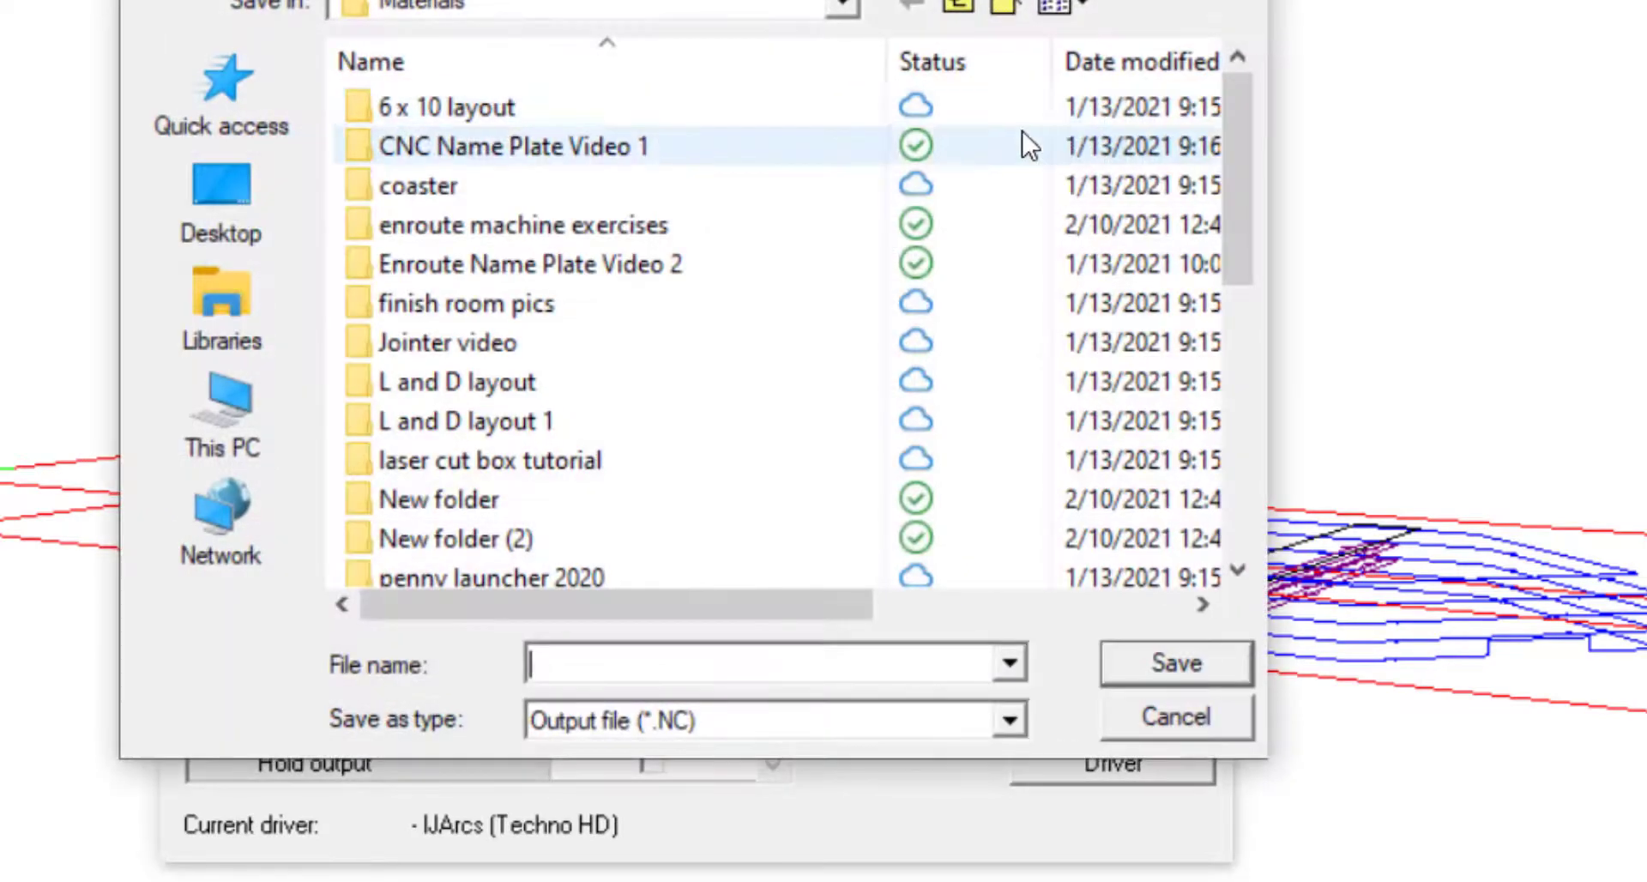
double_click(518, 233)
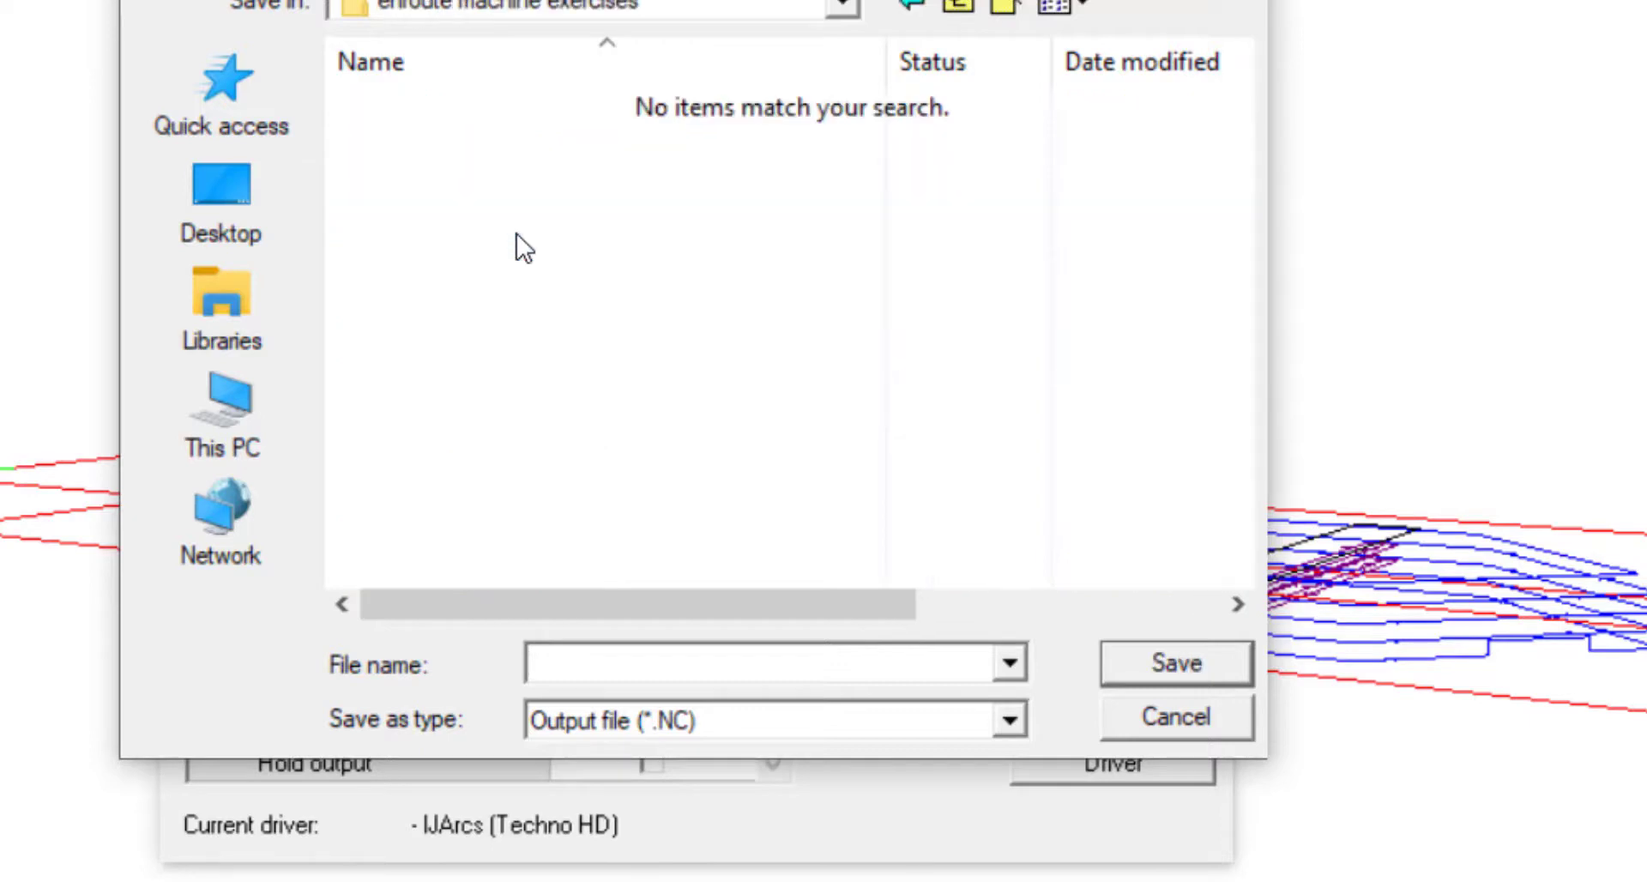
left_click(585, 655)
type("ME")
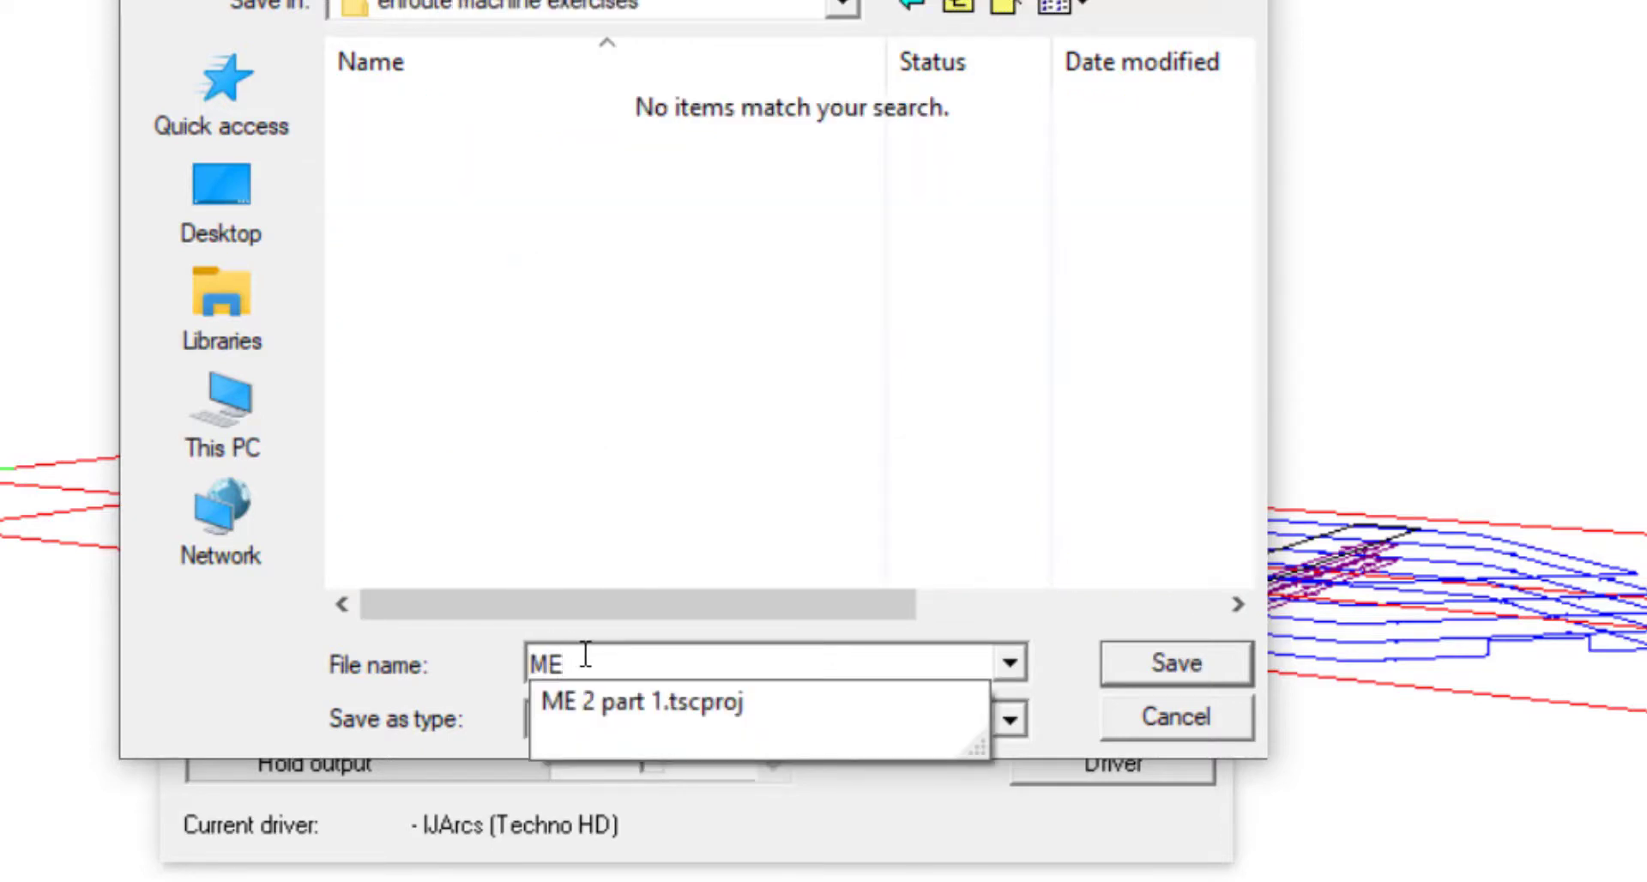
type(" 2 Settle")
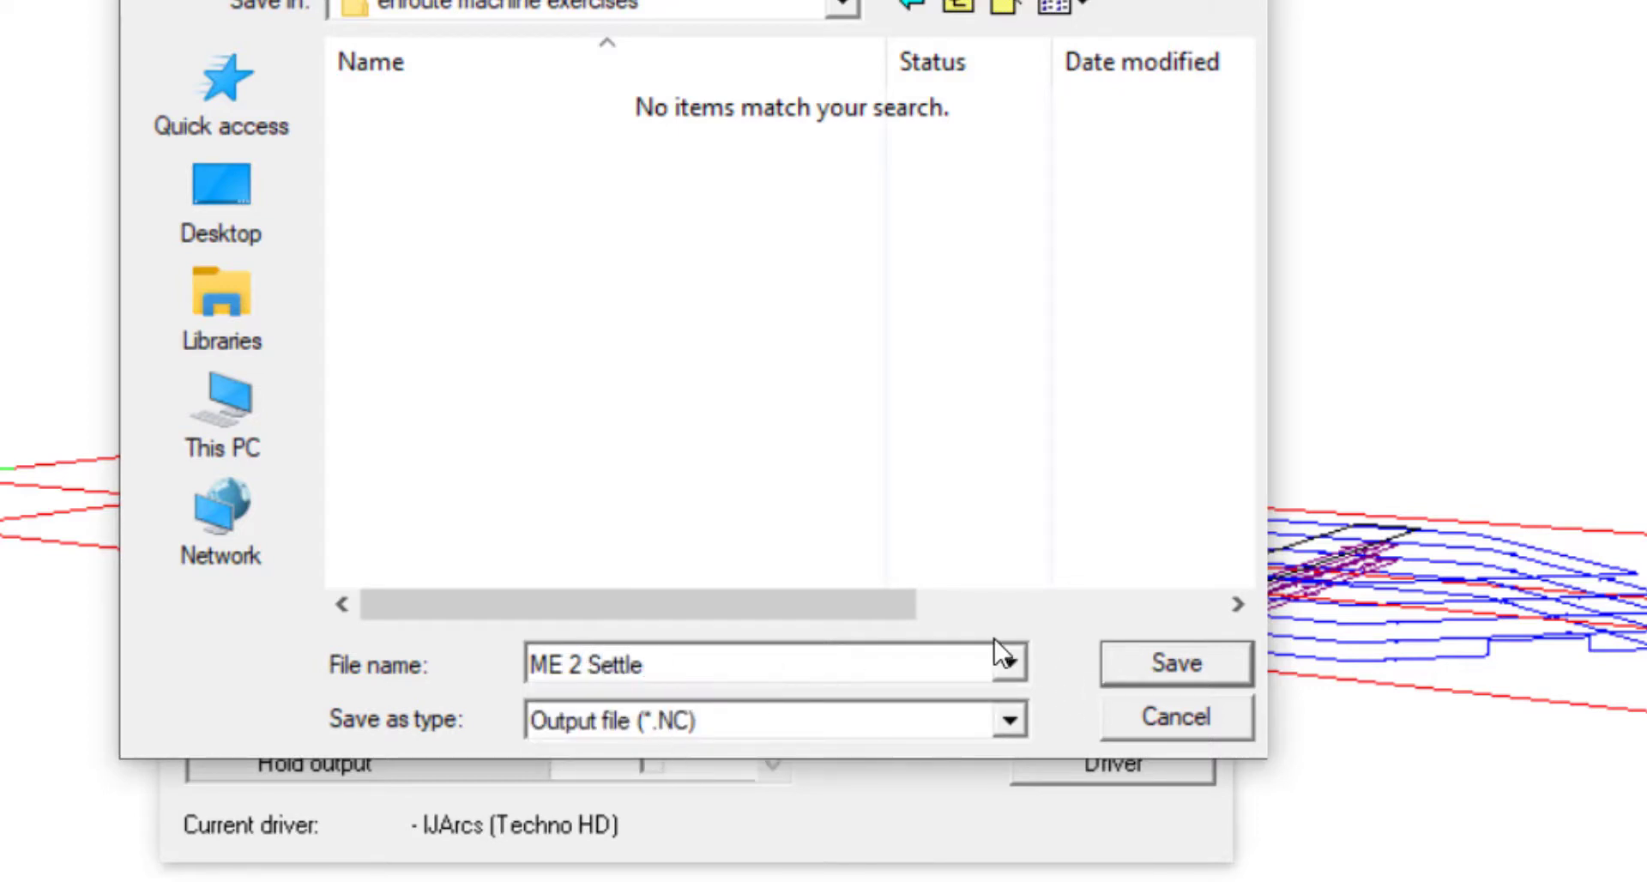
left_click(1158, 664)
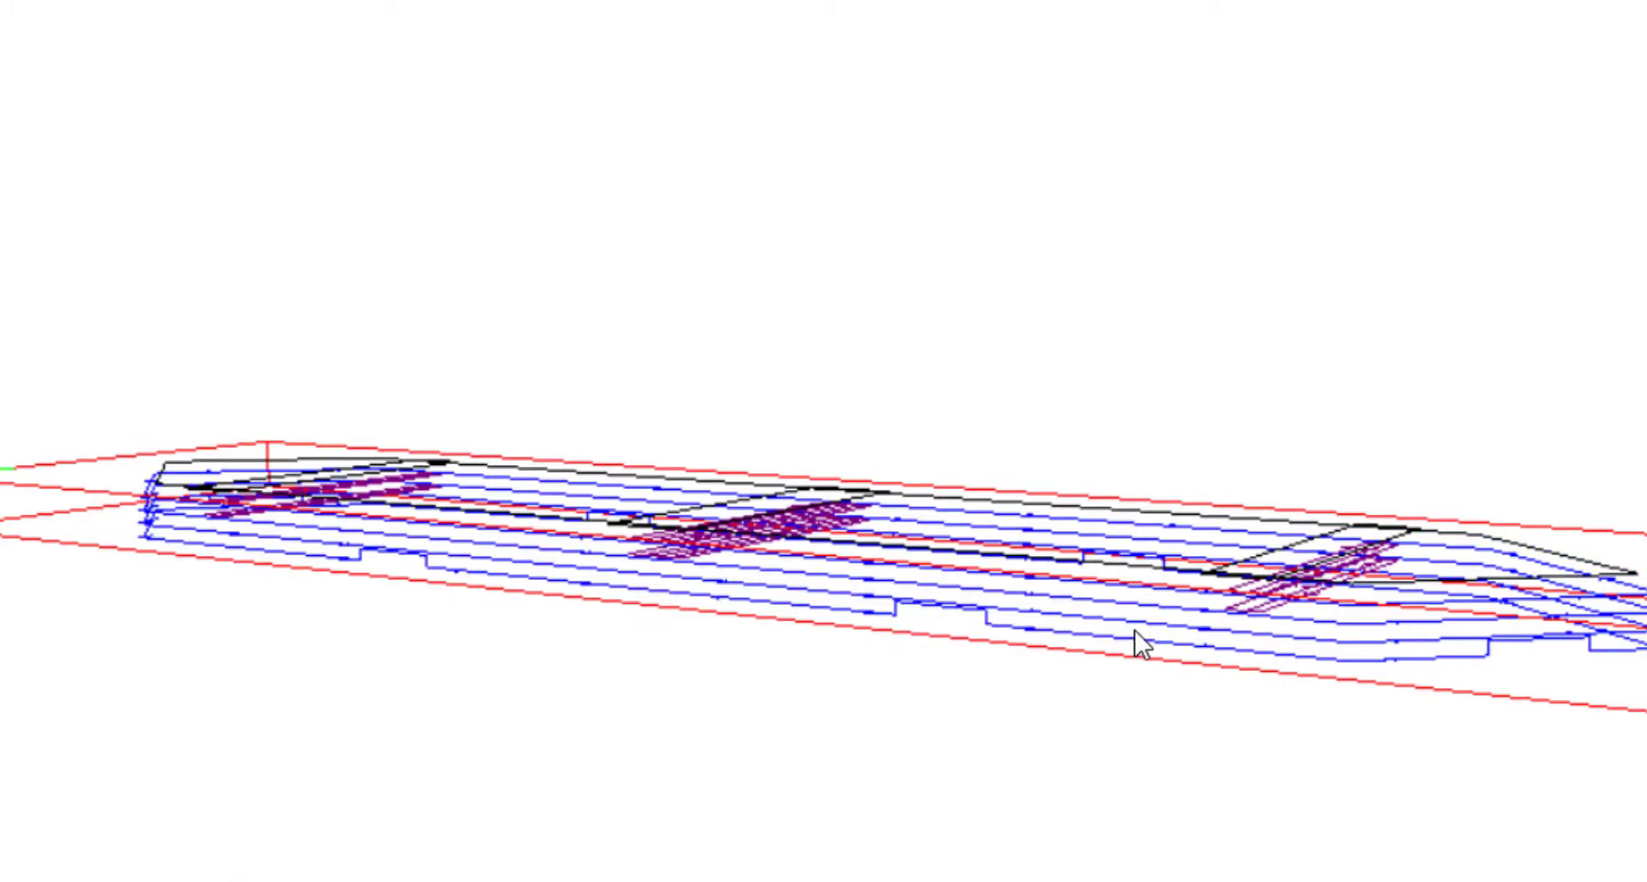